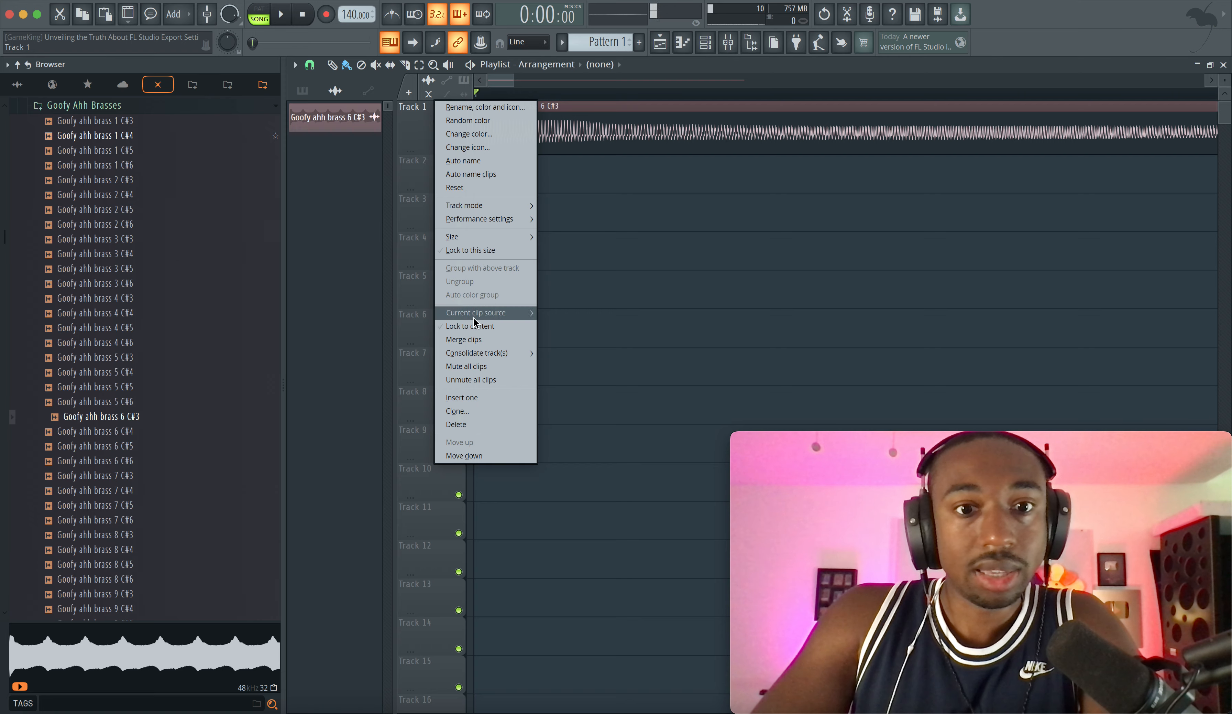
Consolidate Track 1 from the track start as WAV with the tail set to Cut remainder and insert effects enabled, and enlarge the track
{"action": "mouse_move", "coordinate": [515, 354]}
{"action": "left_click", "coordinate": [579, 354]}
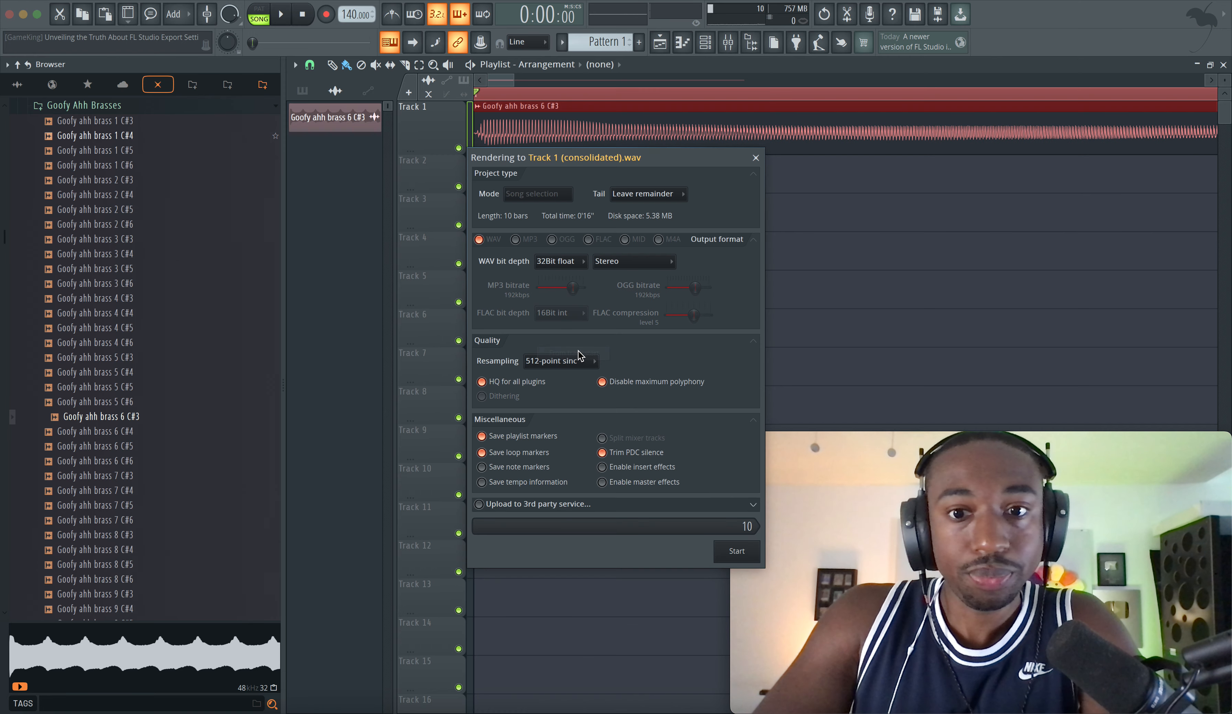
{"action": "left_click", "coordinate": [645, 196]}
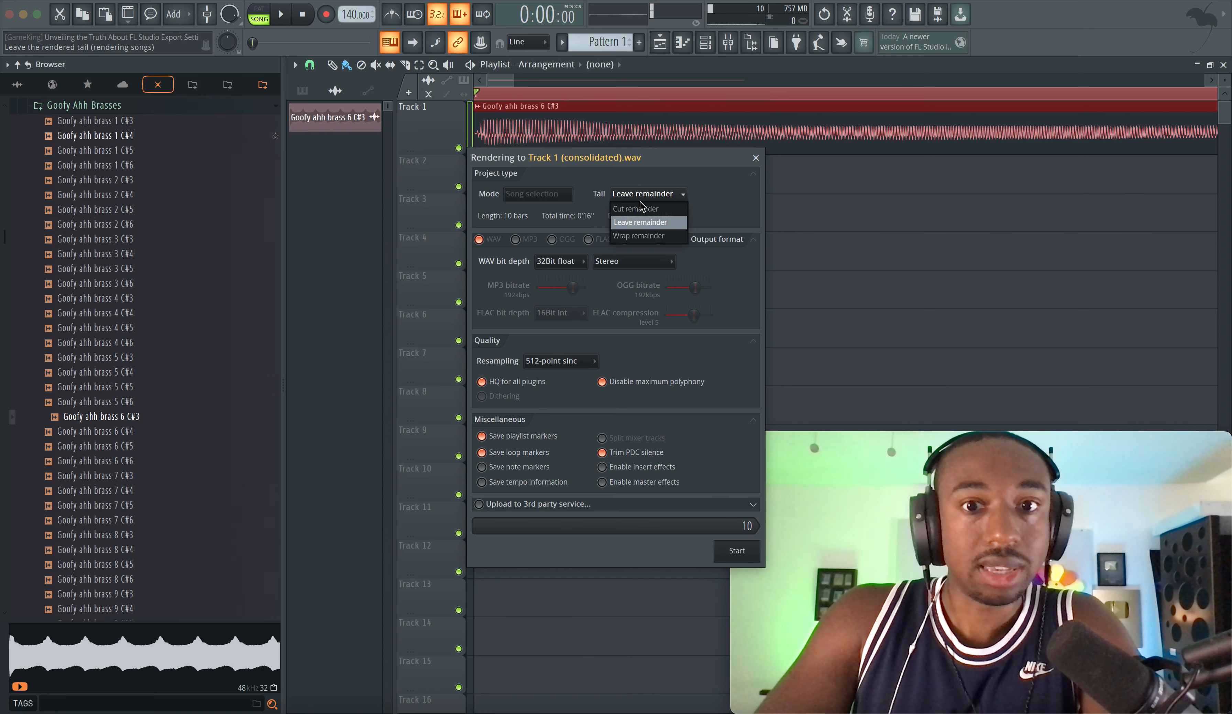
{"action": "left_click", "coordinate": [641, 208]}
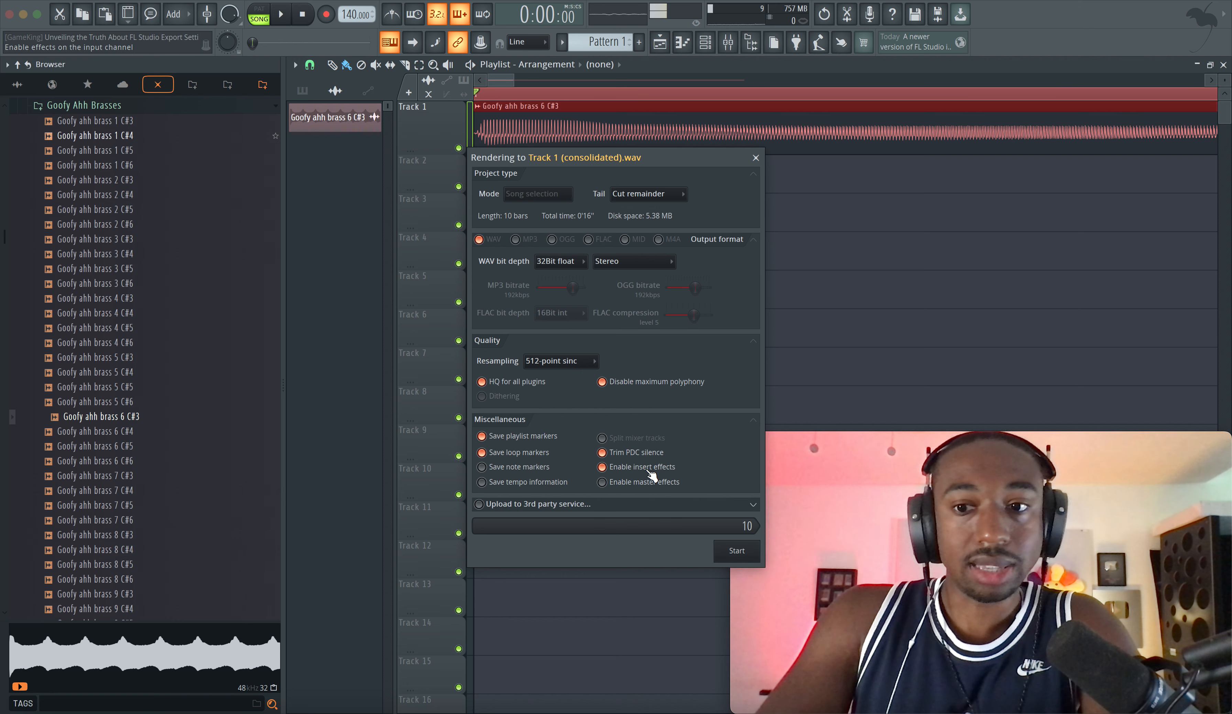
{"action": "left_click", "coordinate": [726, 554]}
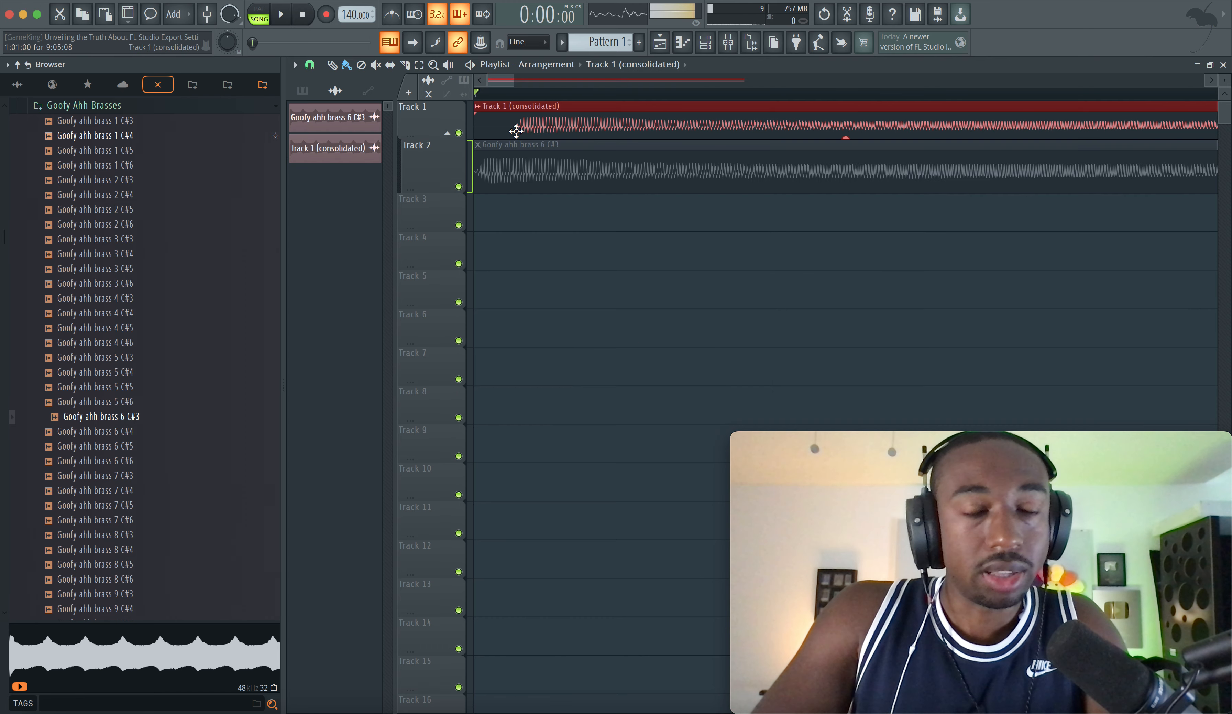
{"action": "left_click_drag", "start_coordinate": [441, 136], "coordinate": [426, 201]}
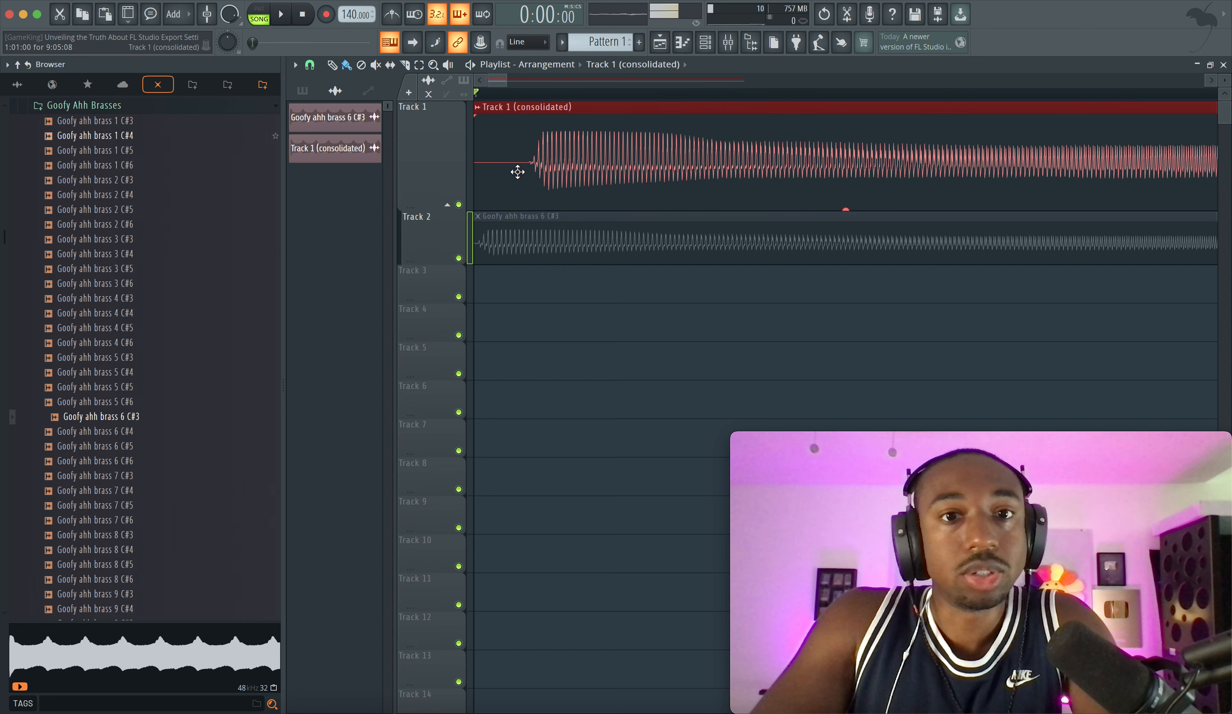
Undo the track consolidation and route the Goofy ahh brass 6 C#3 clip to free mixer track 2
{"action": "key", "text": "super+z"}
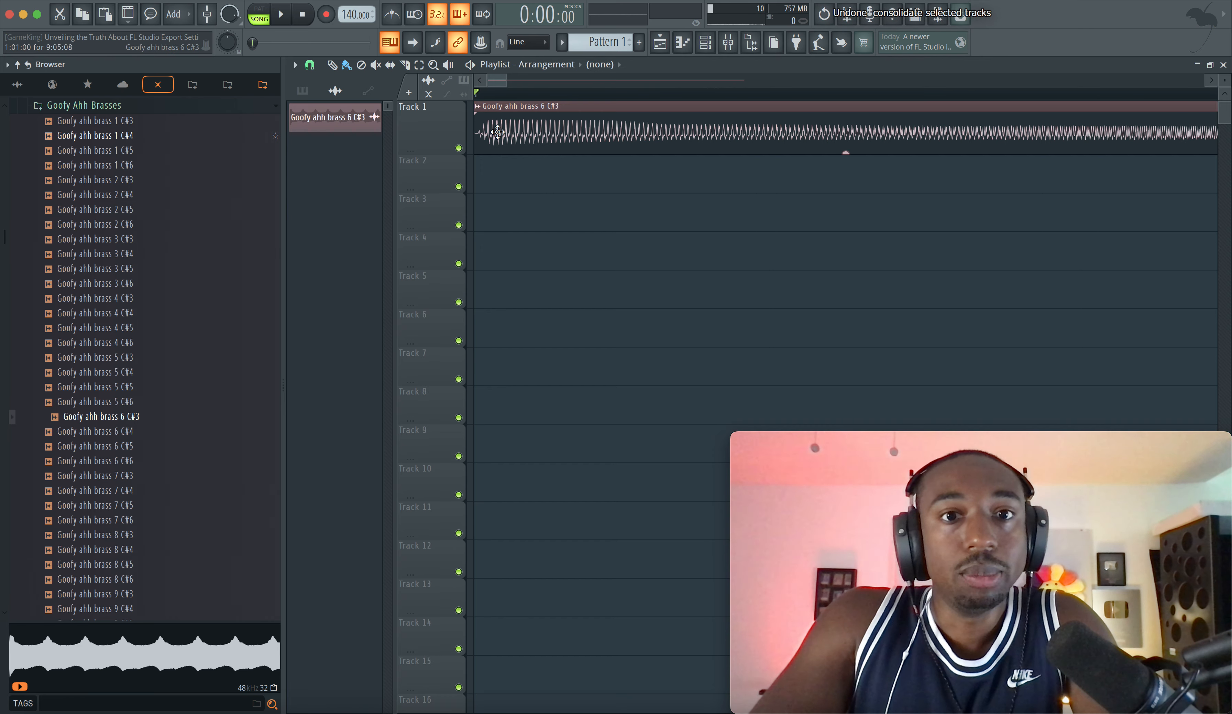
{"action": "double_click", "coordinate": [518, 130]}
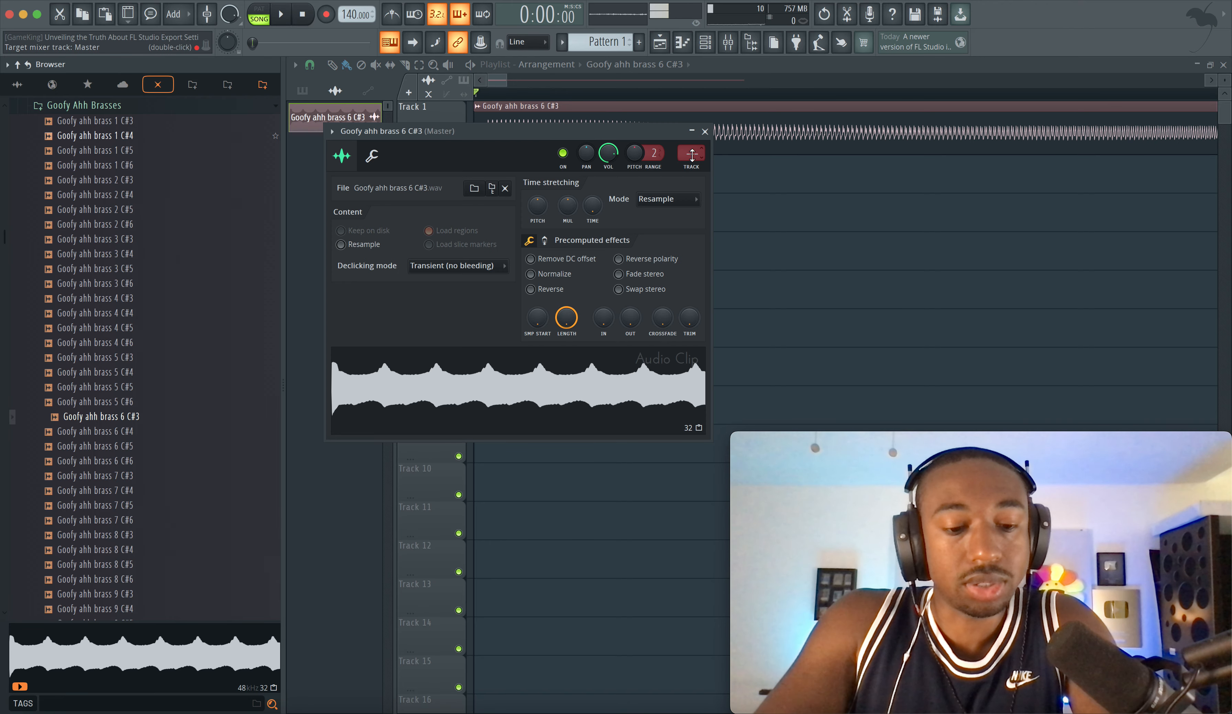
{"action": "key", "text": "super+l"}
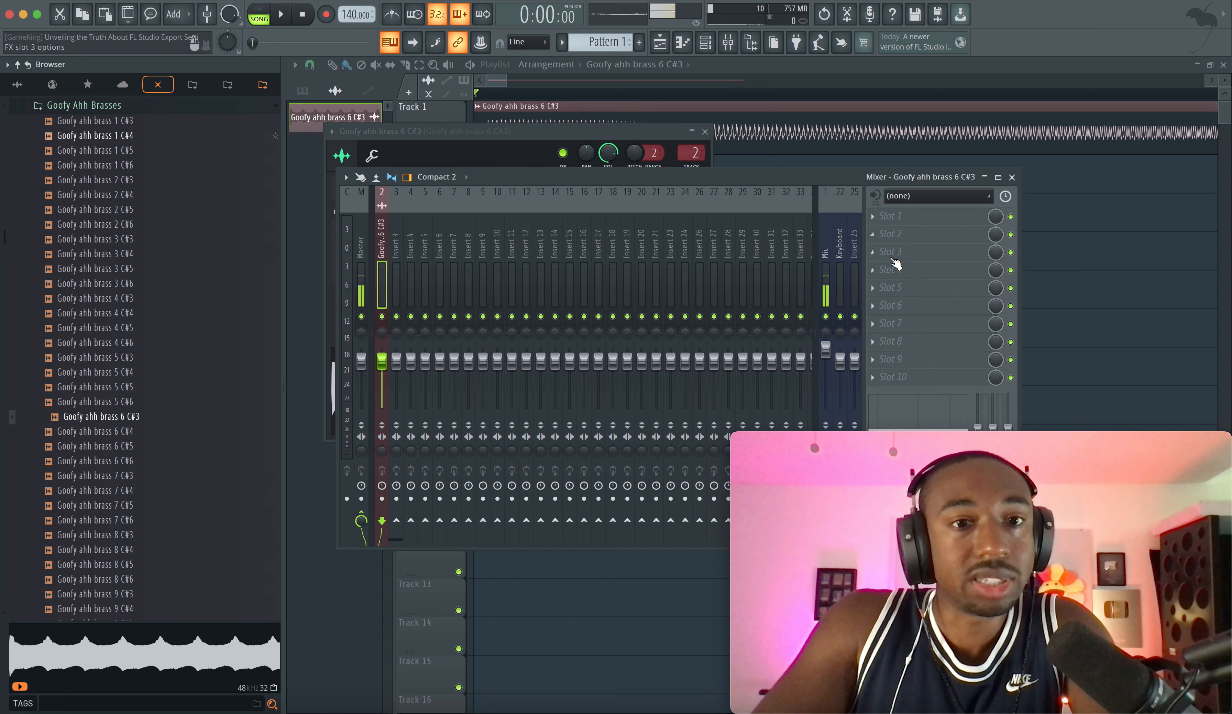
{"action": "key", "text": "F12"}
Consolidate Track 1 from the track start again with Cut remainder and insert effects, and make the track taller
{"action": "right_click", "coordinate": [417, 105]}
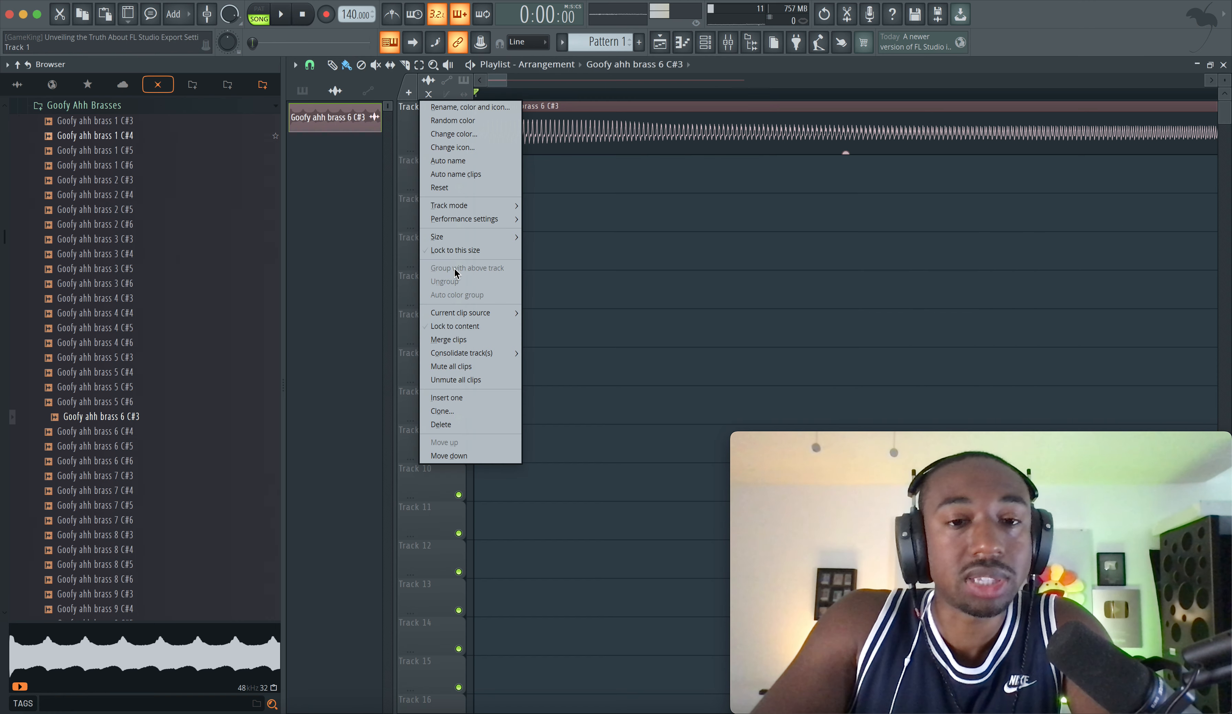
{"action": "mouse_move", "coordinate": [487, 357]}
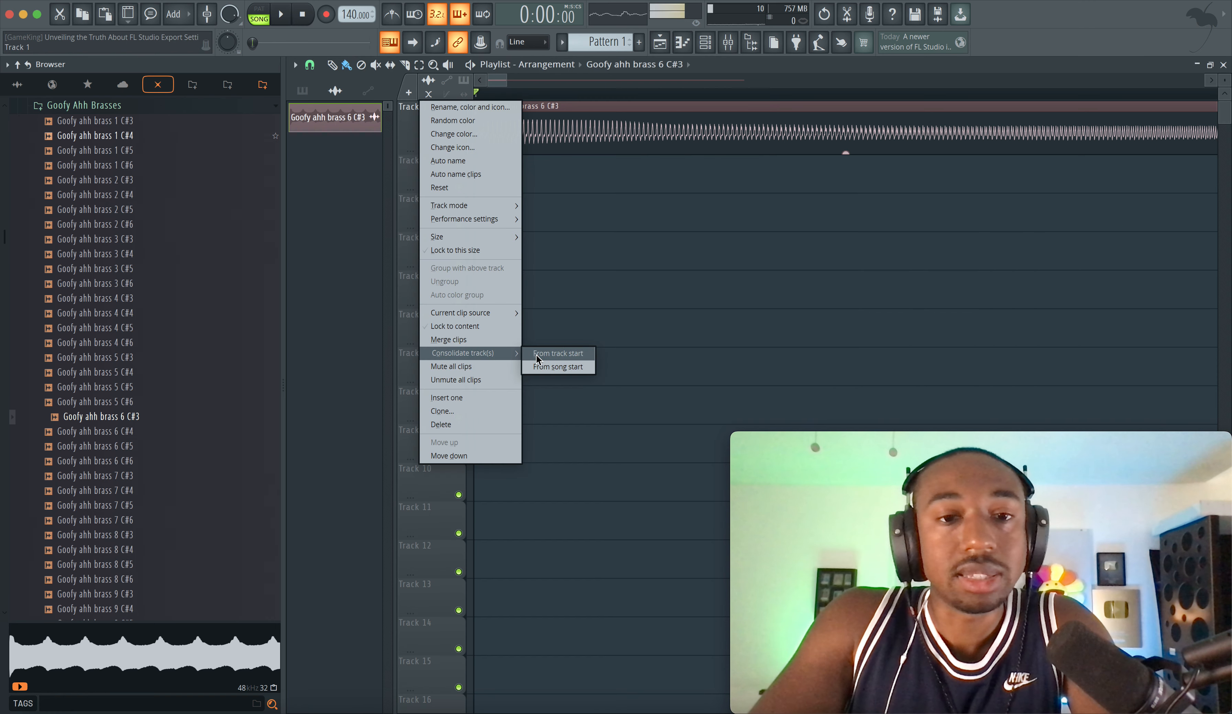
{"action": "left_click", "coordinate": [550, 354]}
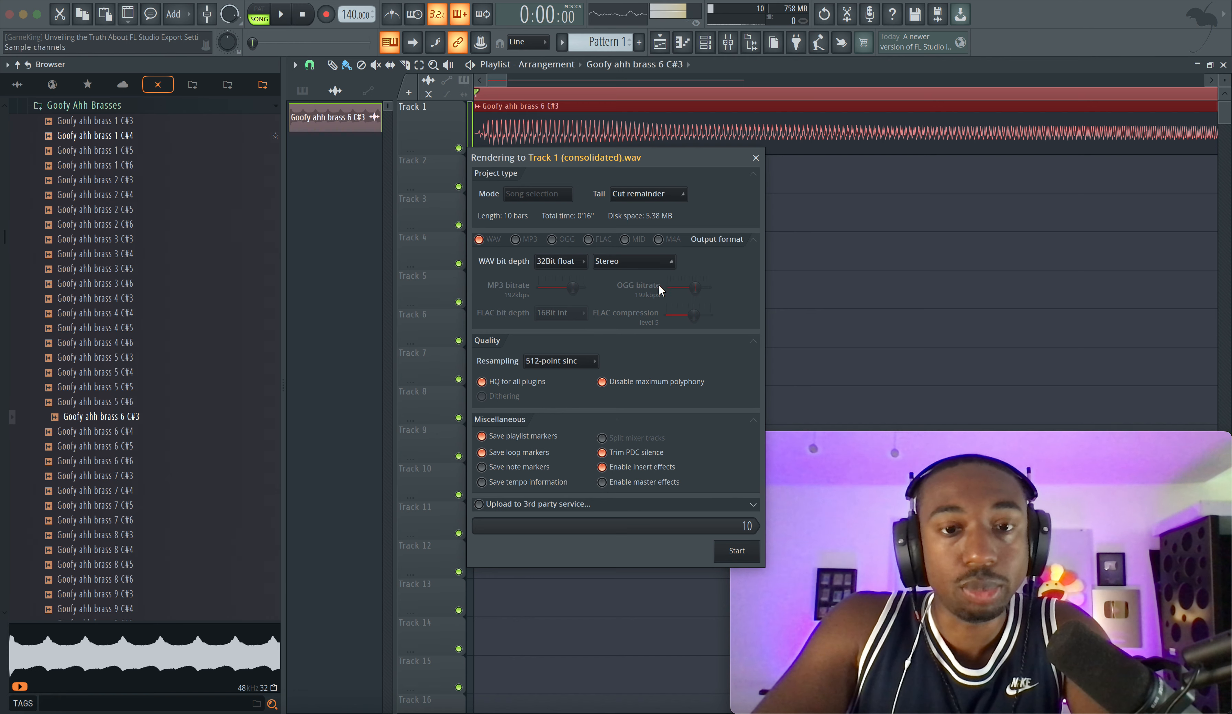
{"action": "left_click", "coordinate": [735, 550]}
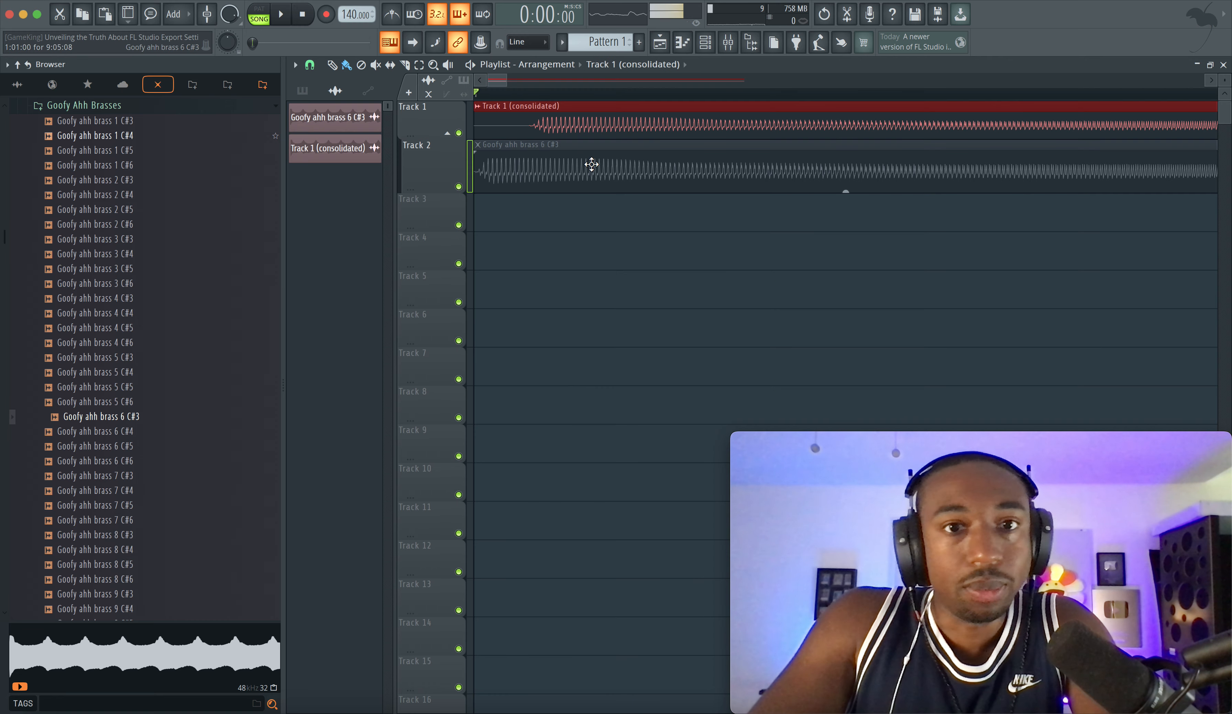
{"action": "left_click_drag", "start_coordinate": [440, 139], "coordinate": [441, 170]}
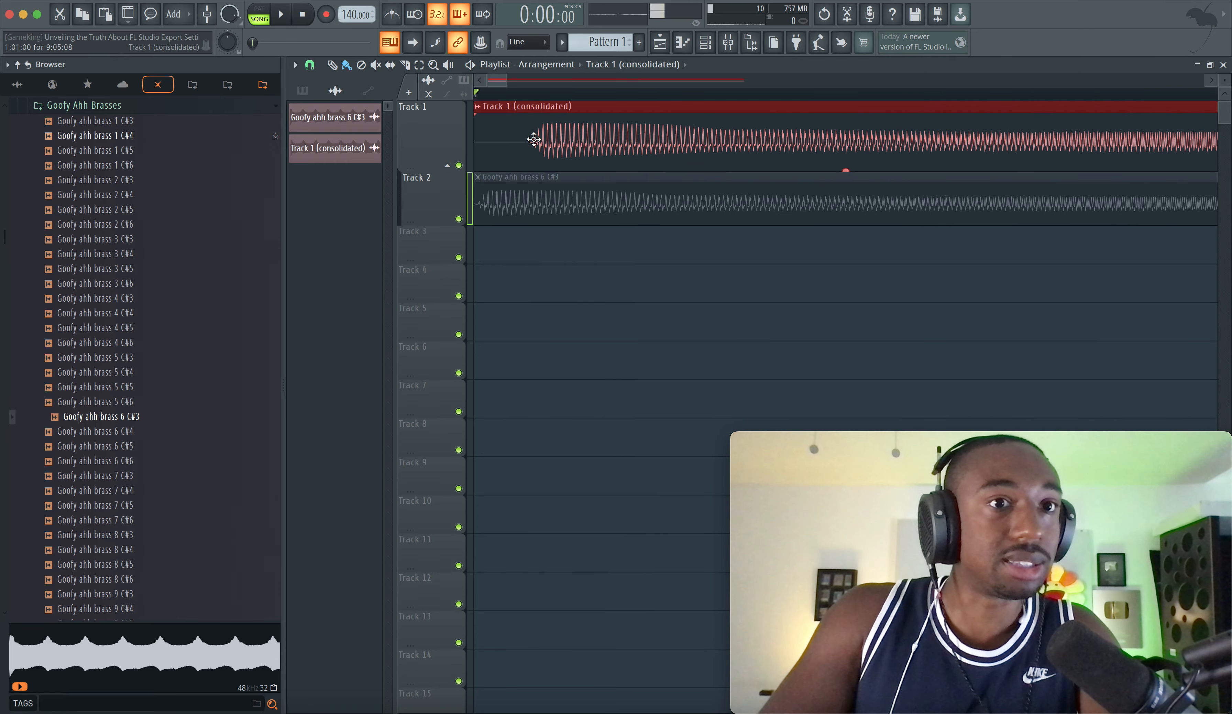
Delete the consolidated brass clip from Track 1 of the playlist
{"action": "scroll", "coordinate": [577, 130], "scroll_direction": "down", "scroll_amount": 8}
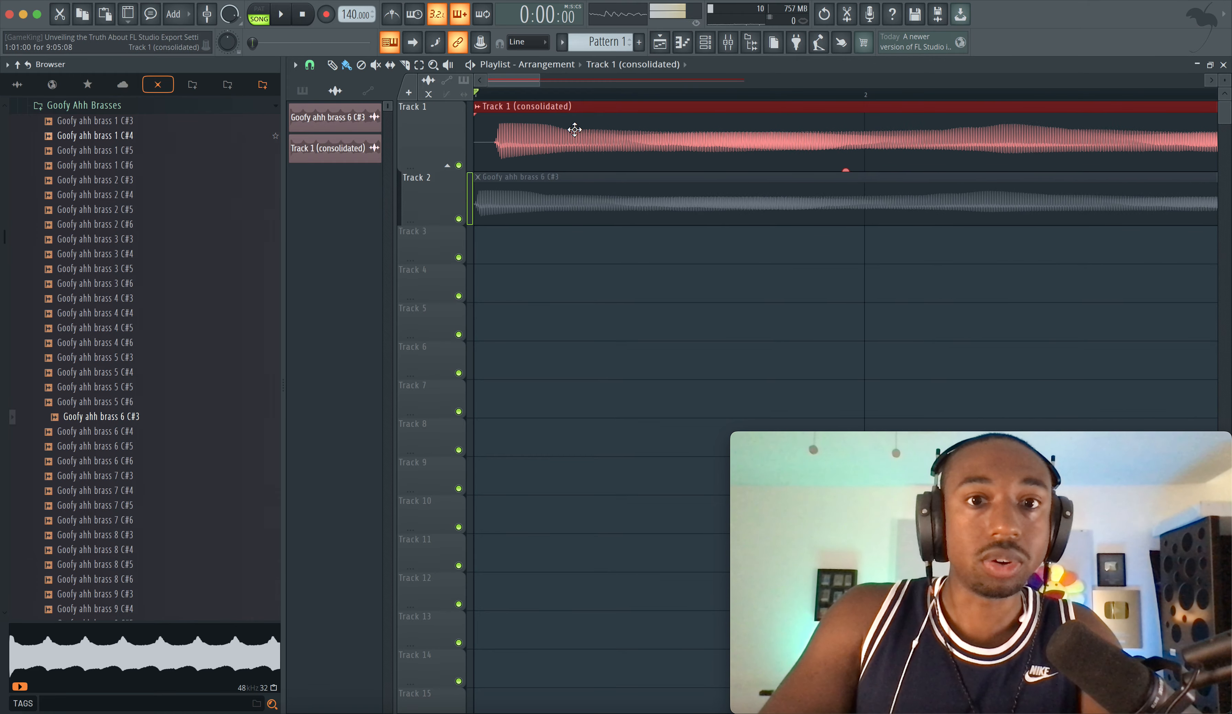
{"action": "scroll", "coordinate": [885, 147], "scroll_direction": "right", "scroll_amount": 10}
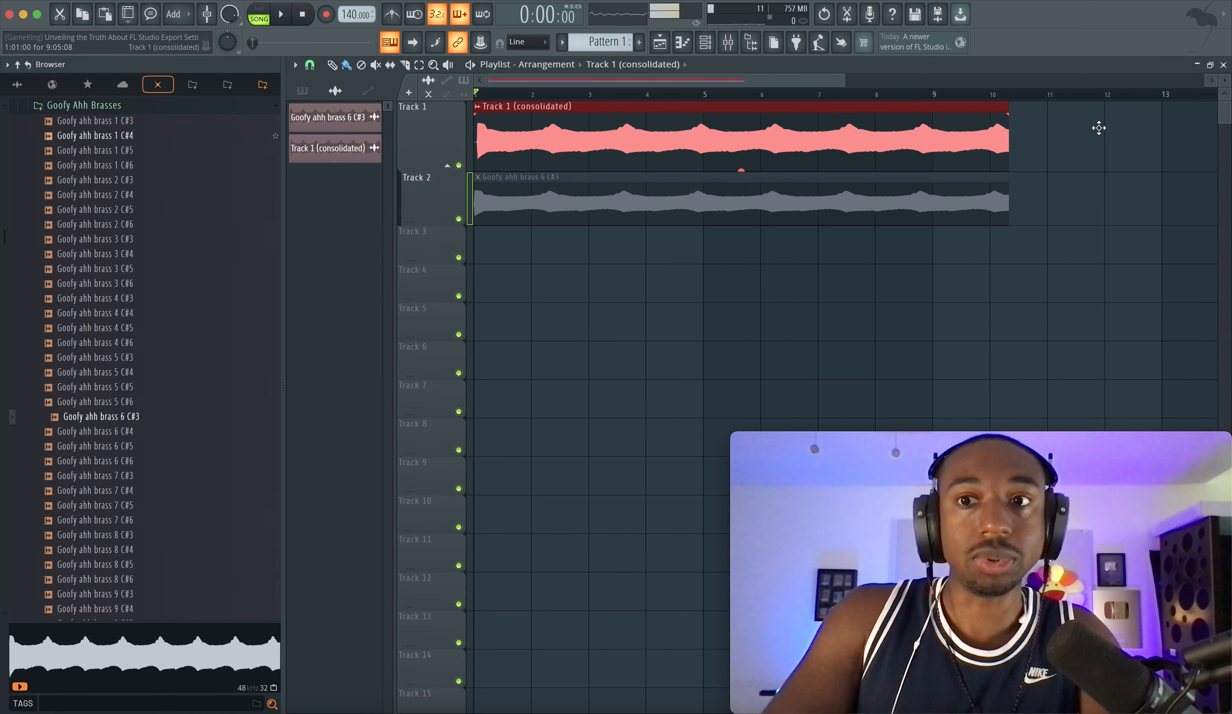
{"action": "scroll", "coordinate": [858, 124], "scroll_direction": "up", "scroll_amount": 5}
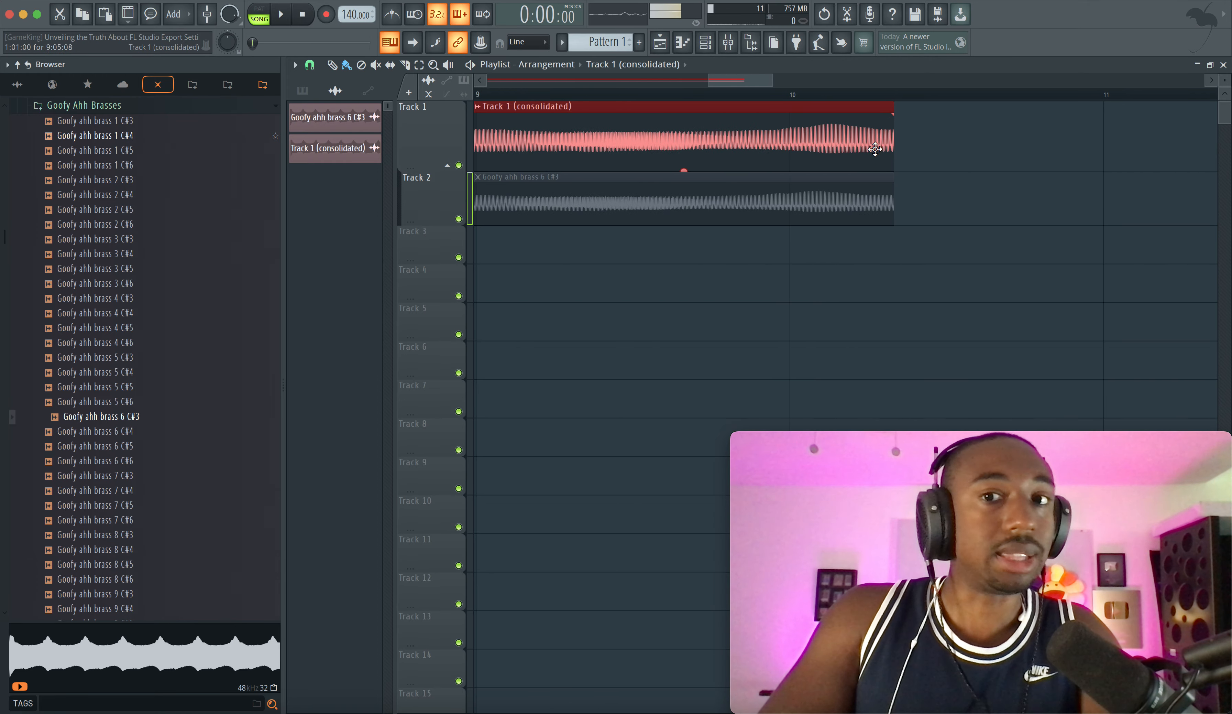
{"action": "scroll", "coordinate": [893, 137], "scroll_direction": "down", "scroll_amount": 10}
{"action": "right_click", "coordinate": [684, 139]}
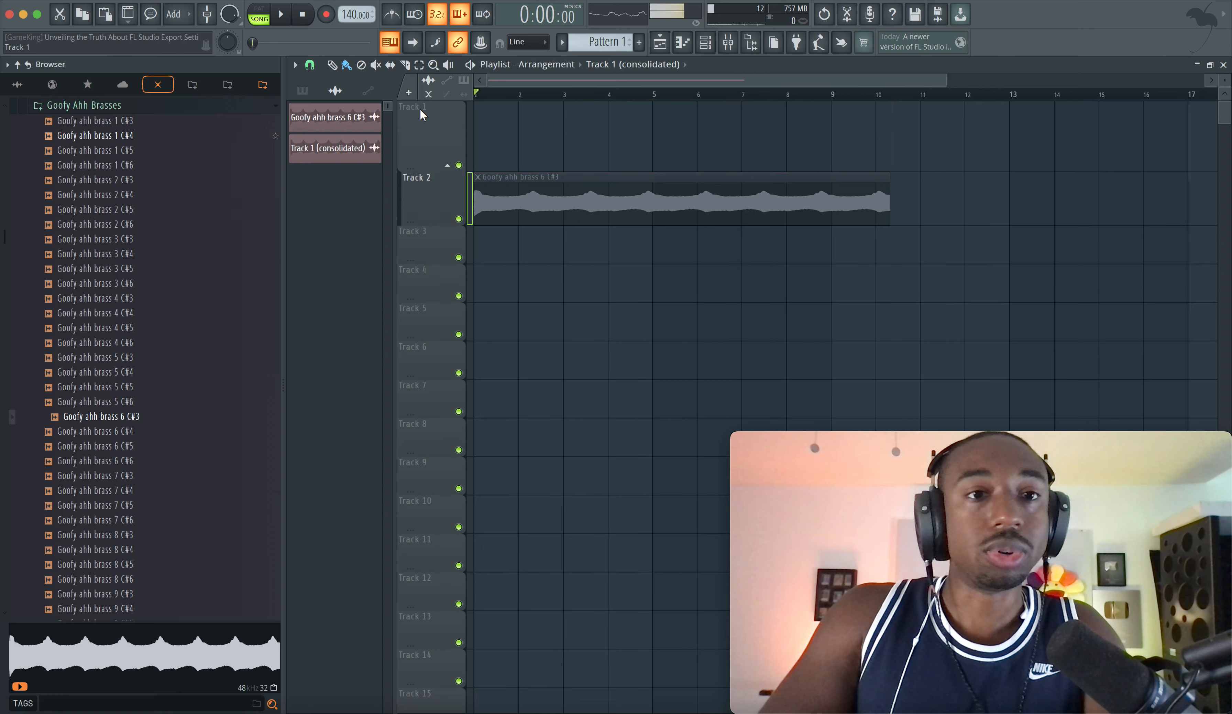
Place the BREAKING_1 drum loop at the start of Track 1 and delete the muted brass clip from Track 2
{"action": "left_click", "coordinate": [229, 86]}
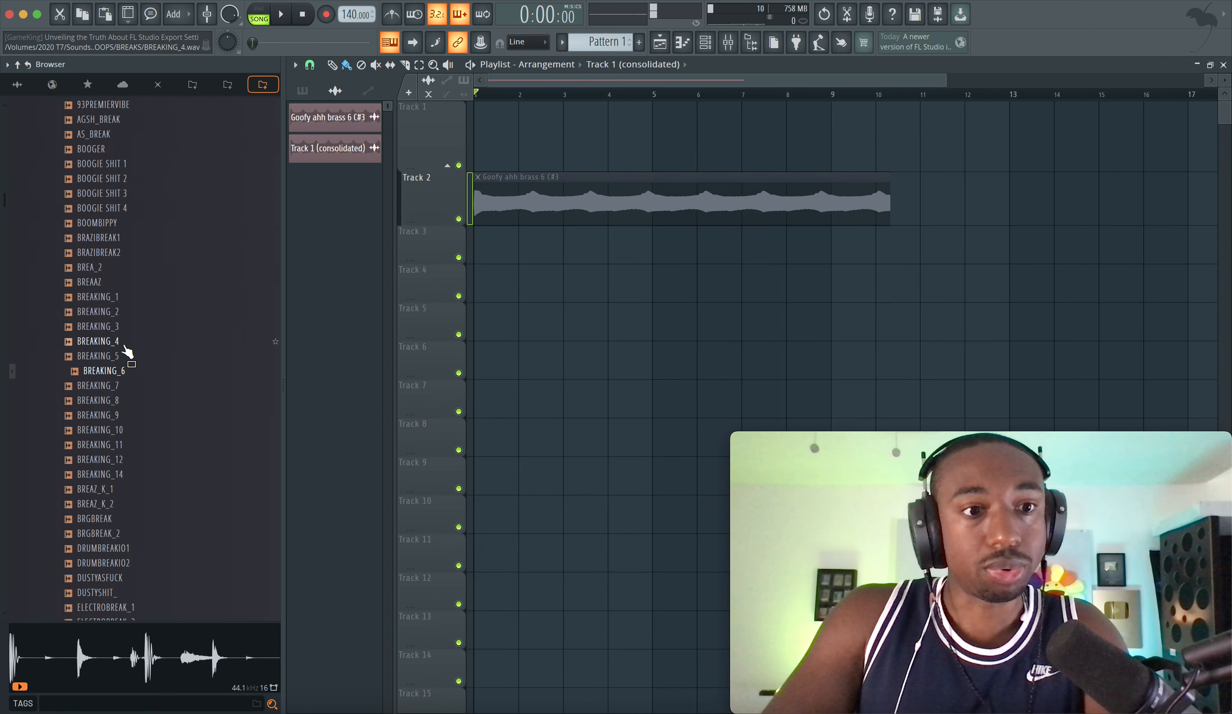
{"action": "left_click", "coordinate": [119, 312]}
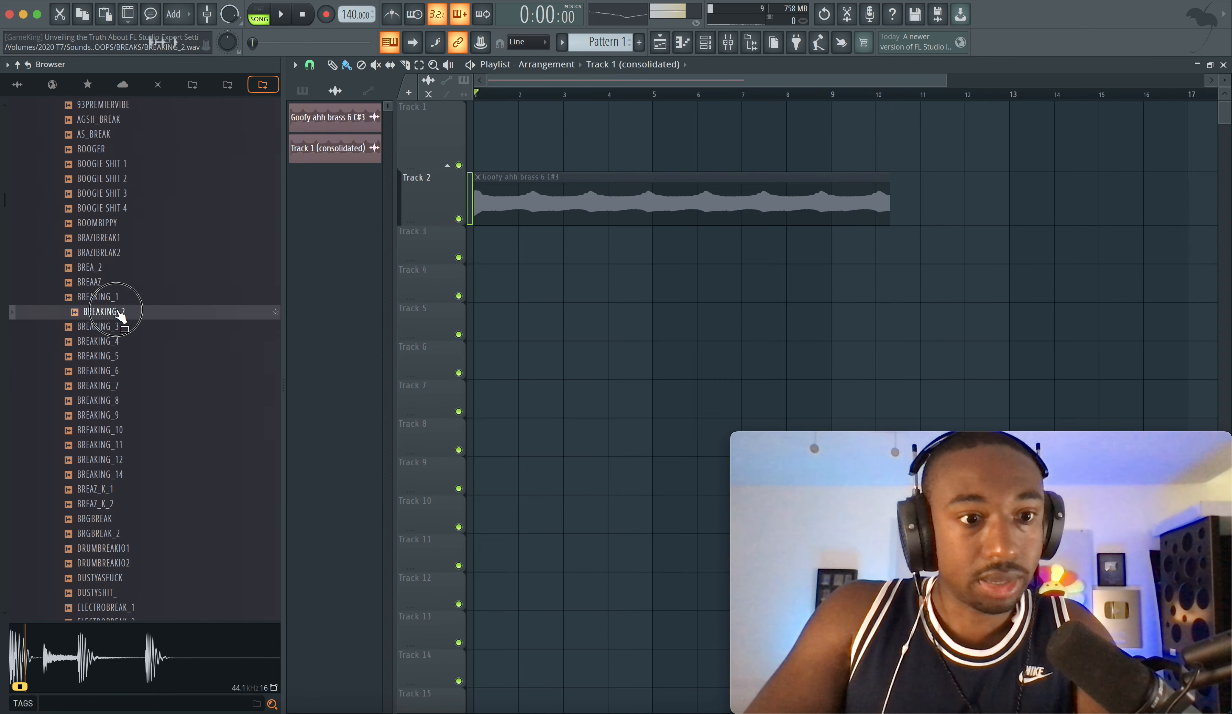
{"action": "left_click", "coordinate": [120, 300]}
{"action": "left_click_drag", "start_coordinate": [120, 304], "coordinate": [491, 117]}
{"action": "right_click", "coordinate": [529, 212]}
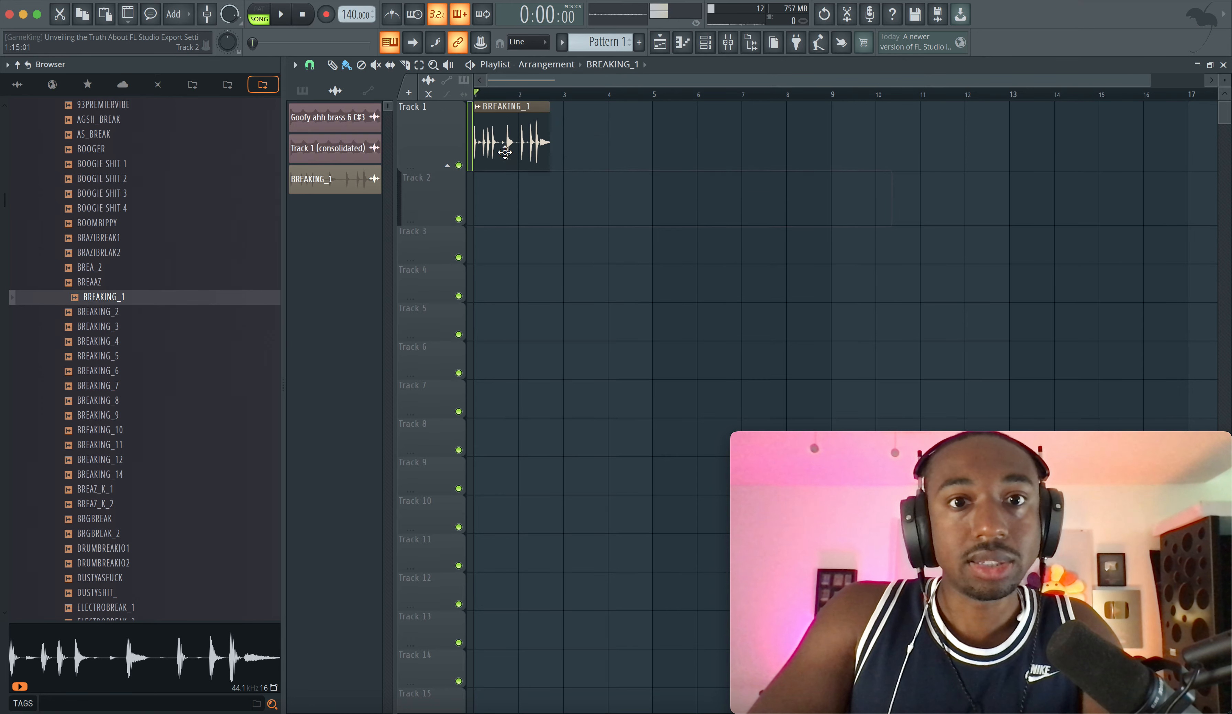
Set the BREAKING_1 clip's time-stretching mode to Stretch and its stretch time to 2:00:00, and close its settings
{"action": "scroll", "coordinate": [658, 142], "scroll_direction": "up", "scroll_amount": 5}
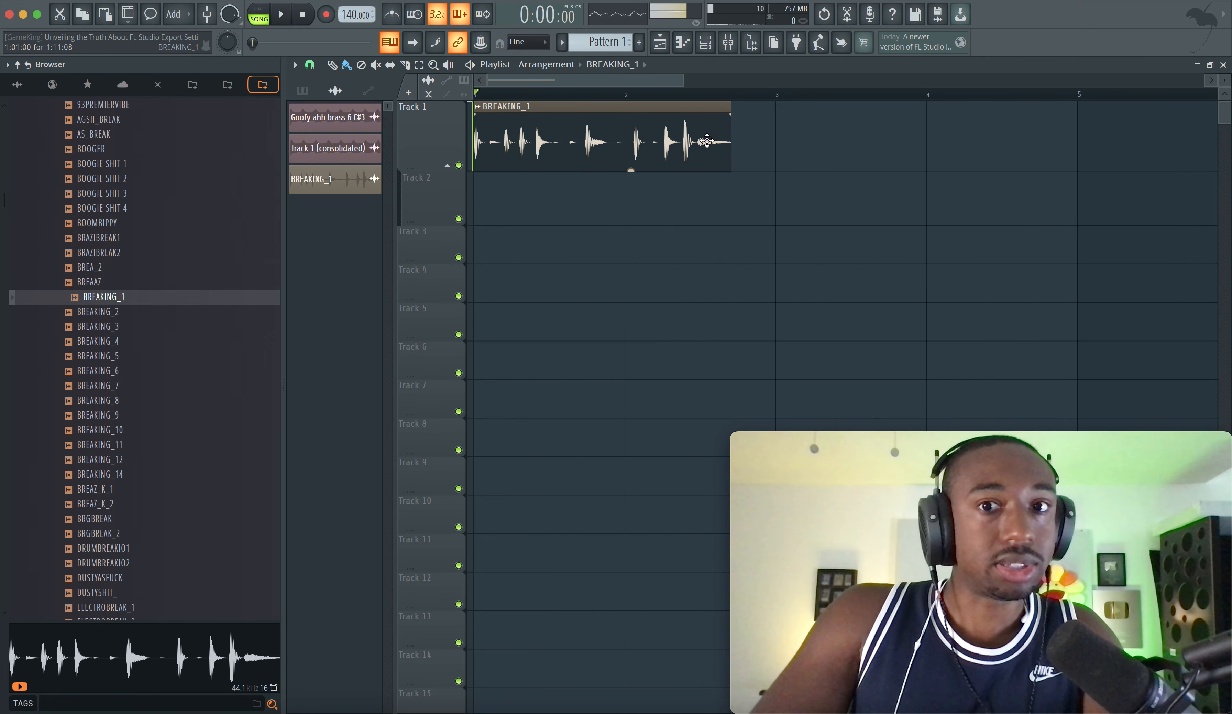
{"action": "double_click", "coordinate": [570, 114]}
{"action": "left_click", "coordinate": [650, 181]}
{"action": "left_click", "coordinate": [638, 214]}
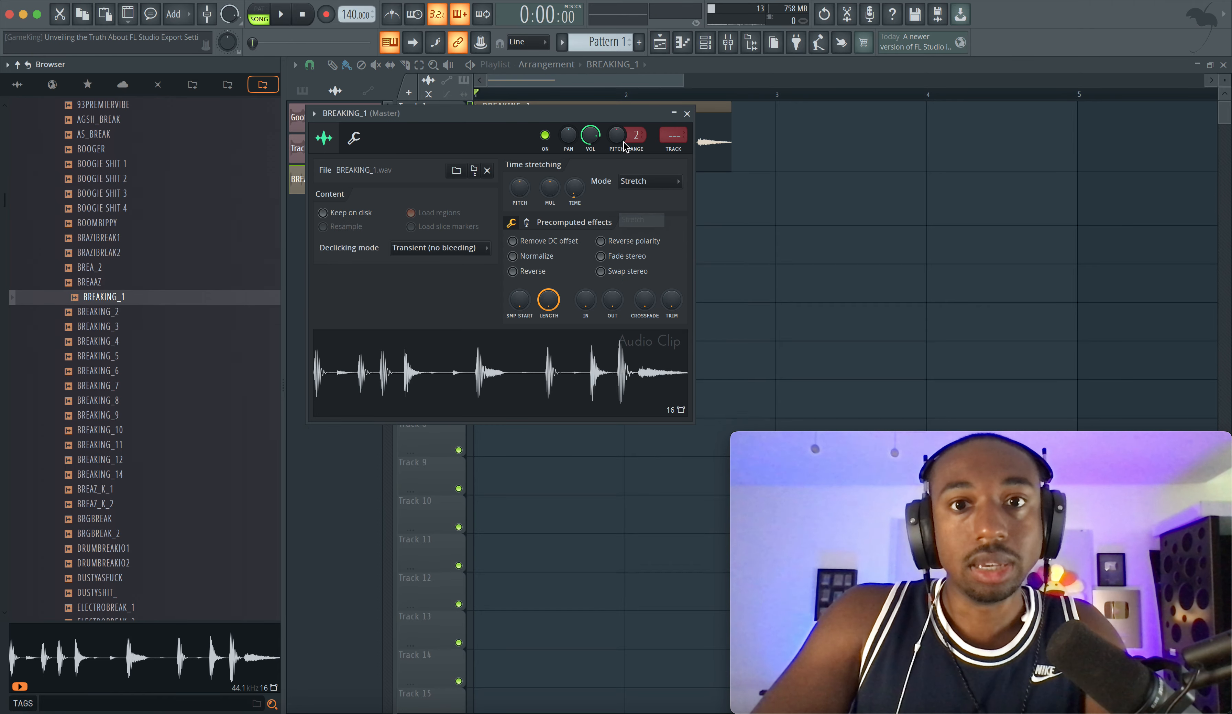
{"action": "left_click_drag", "start_coordinate": [625, 144], "coordinate": [574, 319]}
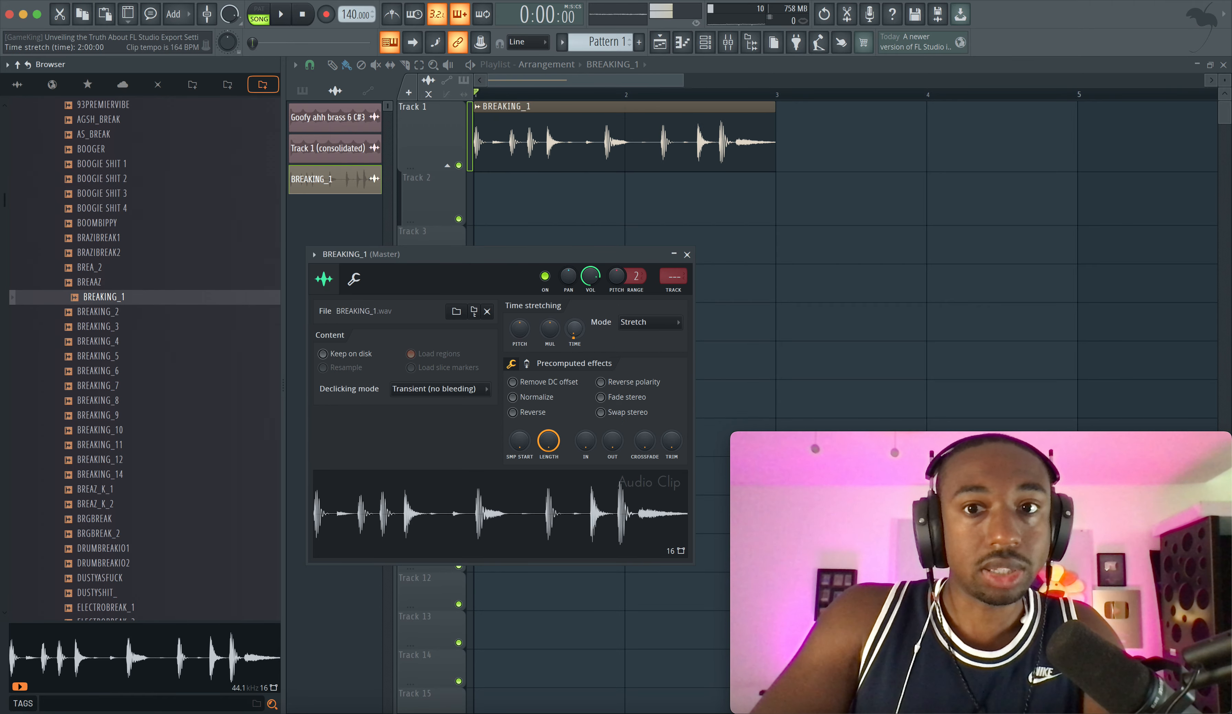
{"action": "left_click", "coordinate": [687, 254]}
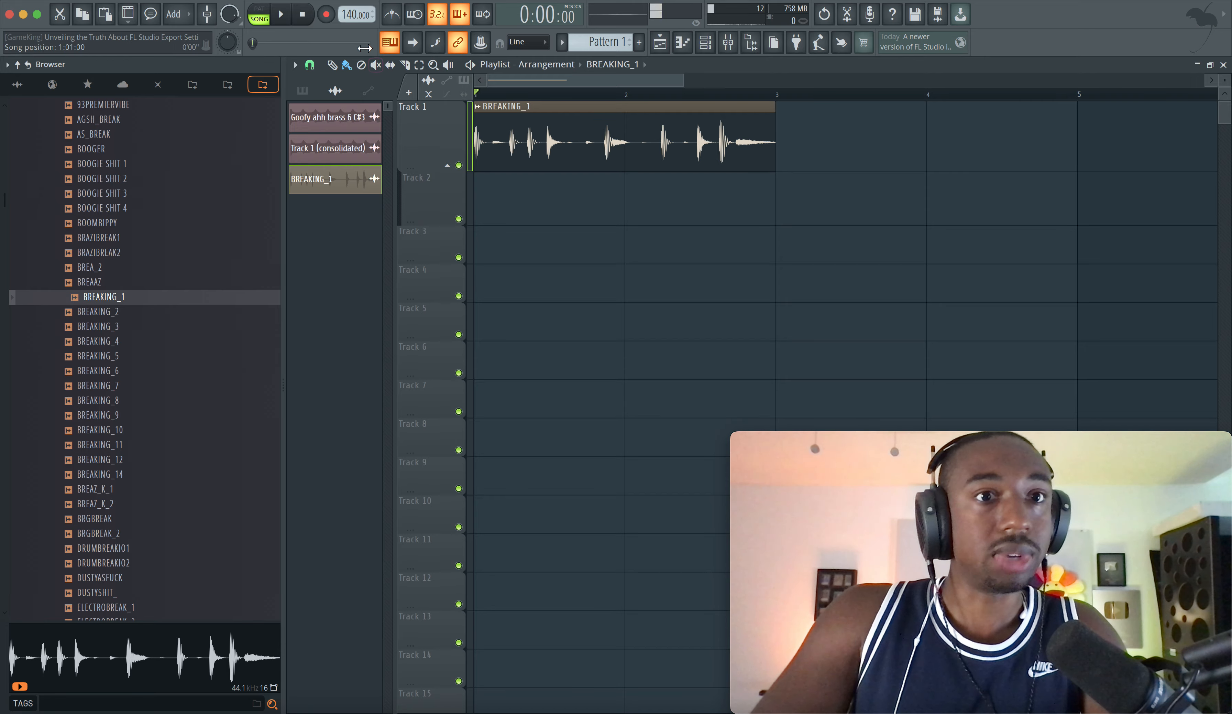
Play the stretched BREAKING_1 loop from the start of the song and stop playback
{"action": "key", "text": "space"}
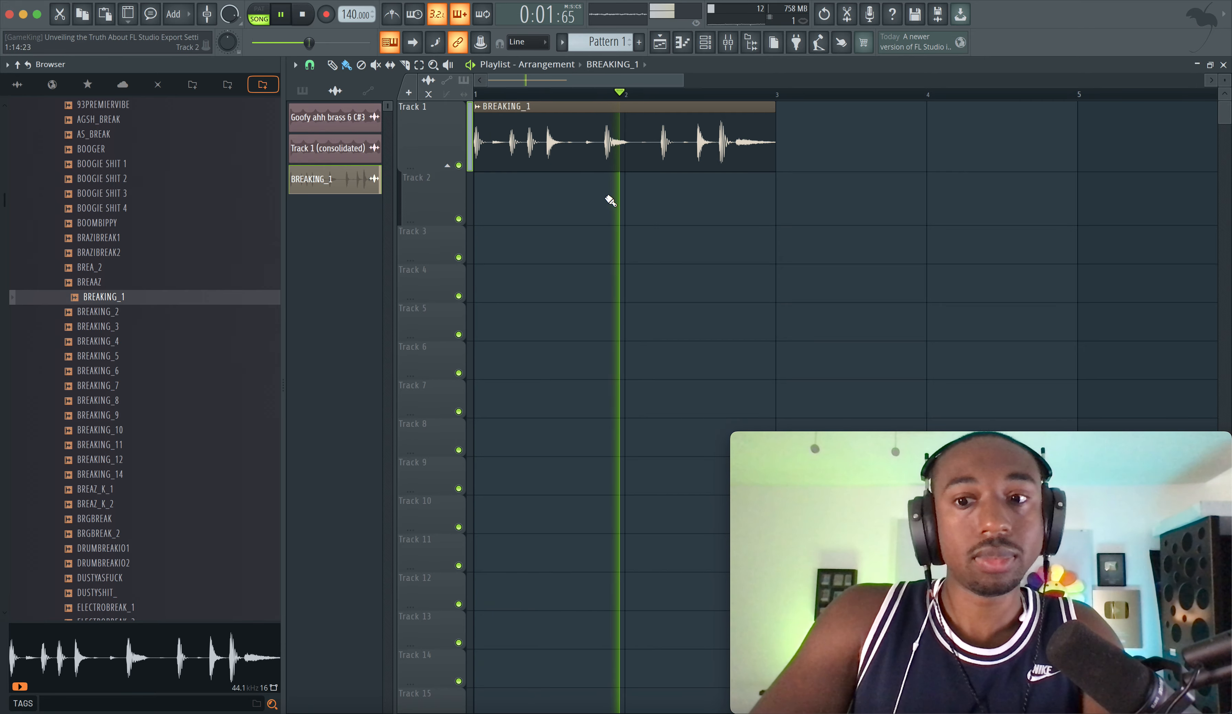
{"action": "key", "text": "space"}
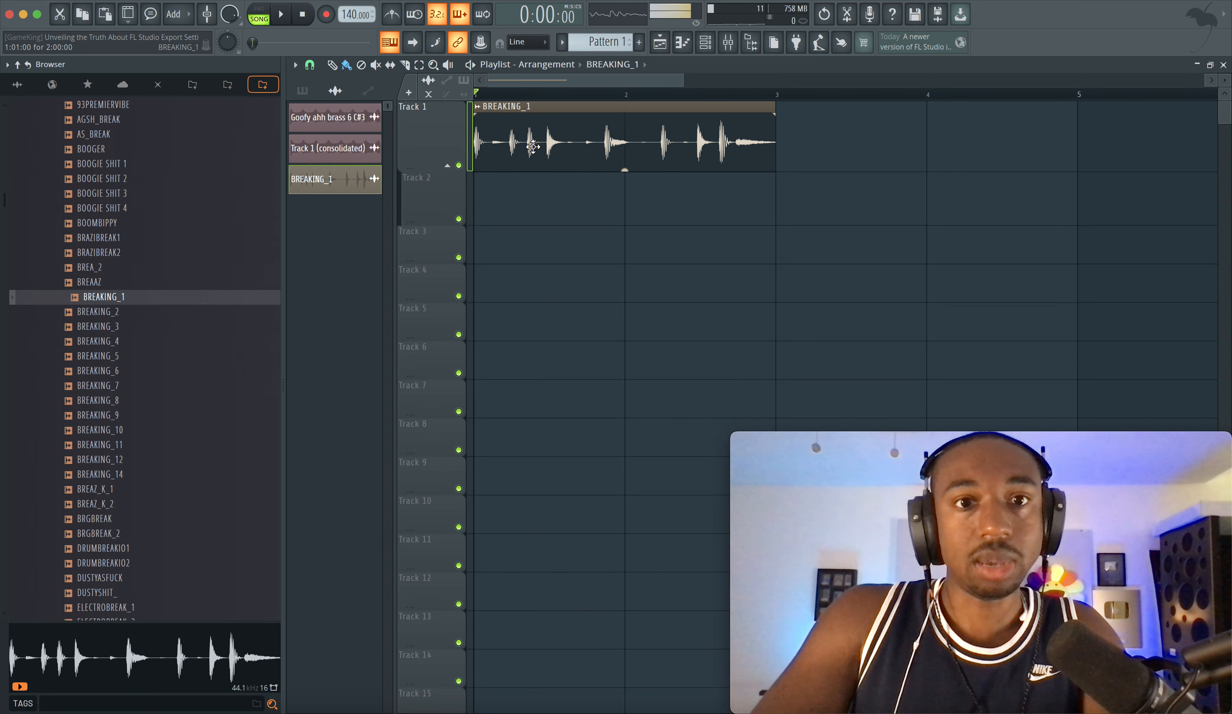
{"action": "scroll", "coordinate": [461, 131], "scroll_direction": "up", "scroll_amount": 5}
{"action": "scroll", "coordinate": [471, 132], "scroll_direction": "down", "scroll_amount": 5}
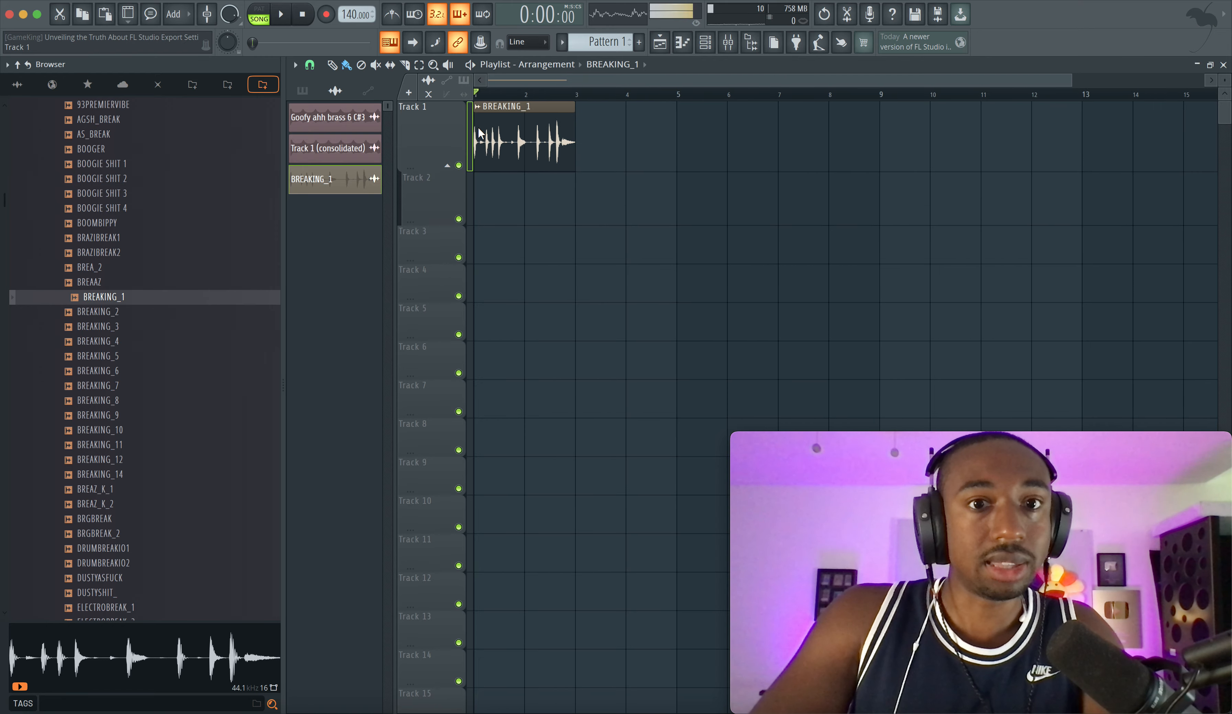
Route the BREAKING_1 clip to free mixer track 3 and check that track's effect slots in the mixer
{"action": "double_click", "coordinate": [489, 129]}
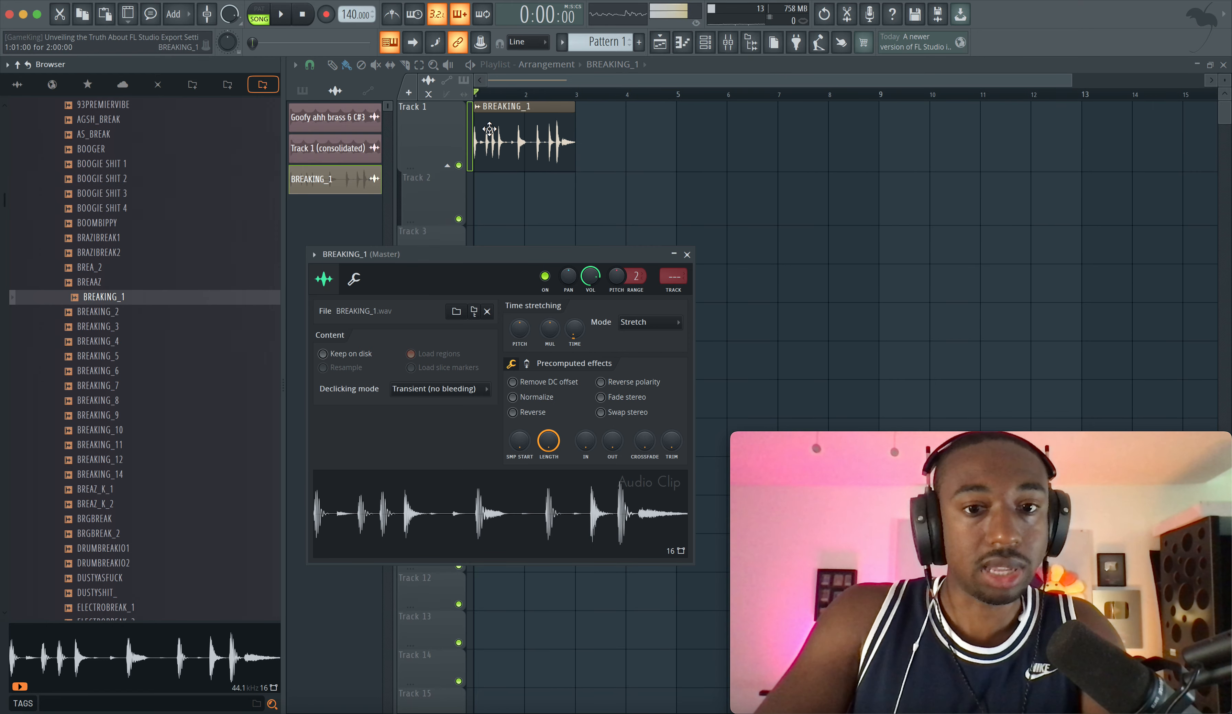
{"action": "key", "text": "F9"}
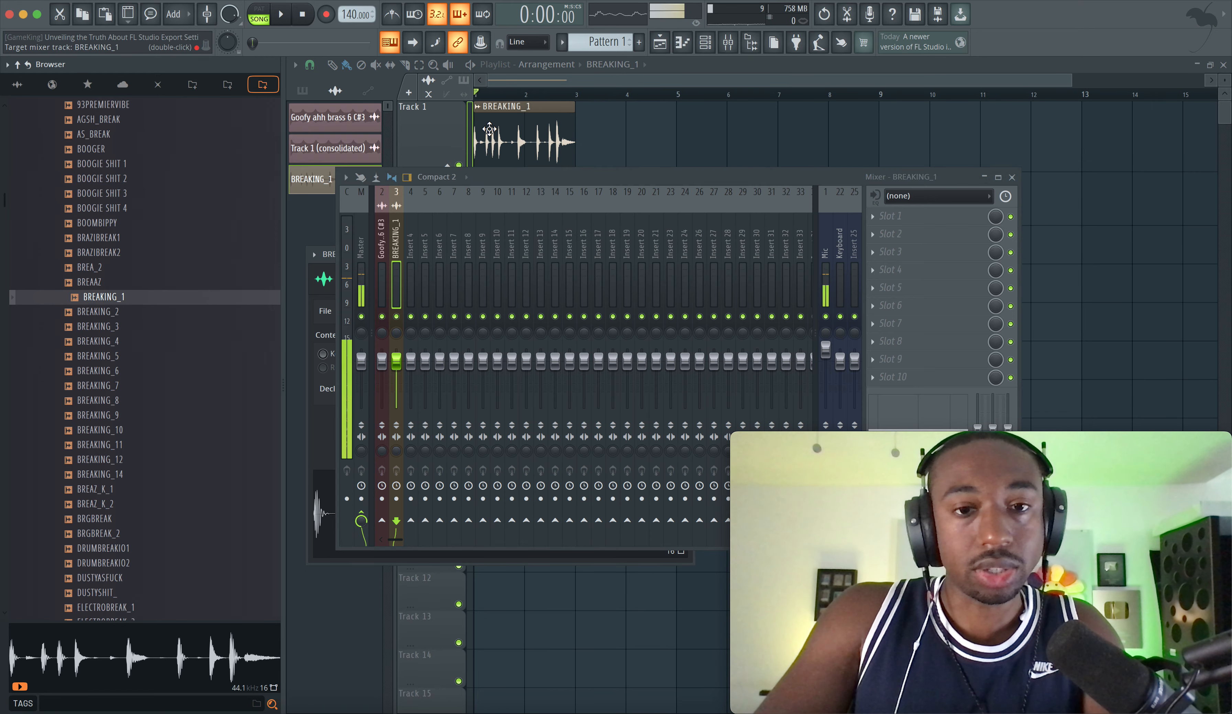
{"action": "right_click", "coordinate": [773, 129]}
{"action": "scroll", "coordinate": [505, 135], "scroll_direction": "up", "scroll_amount": 3}
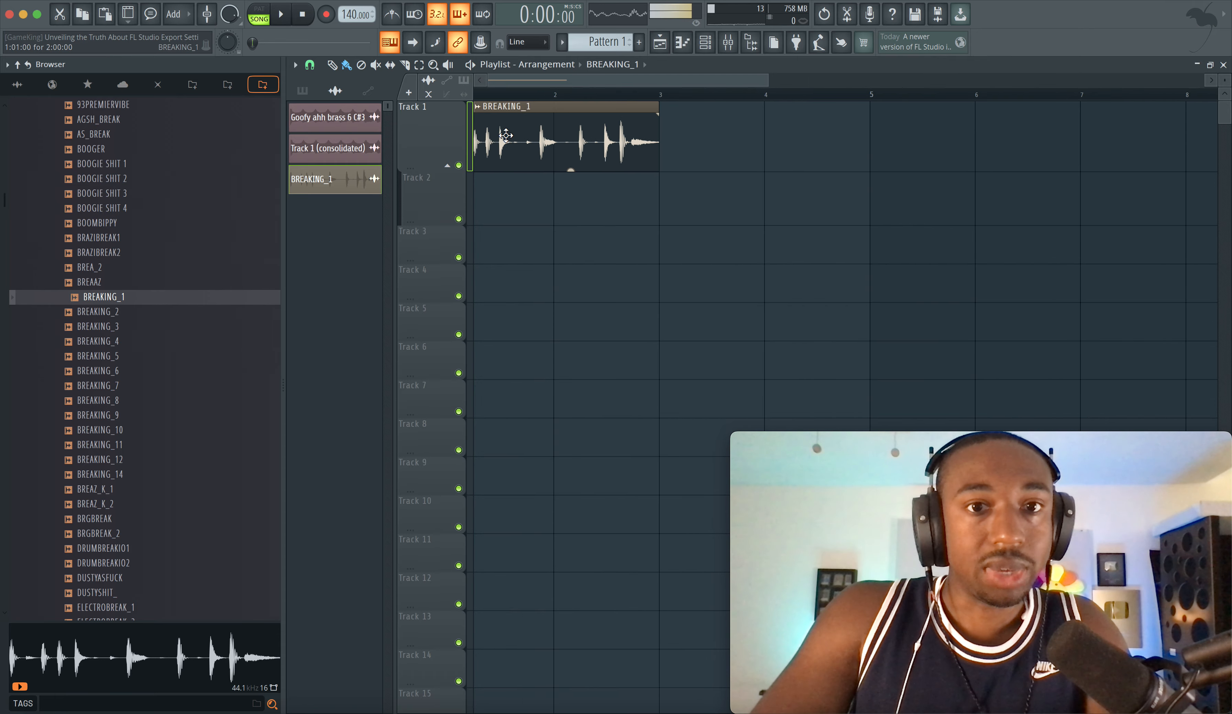
{"action": "key", "text": "F9"}
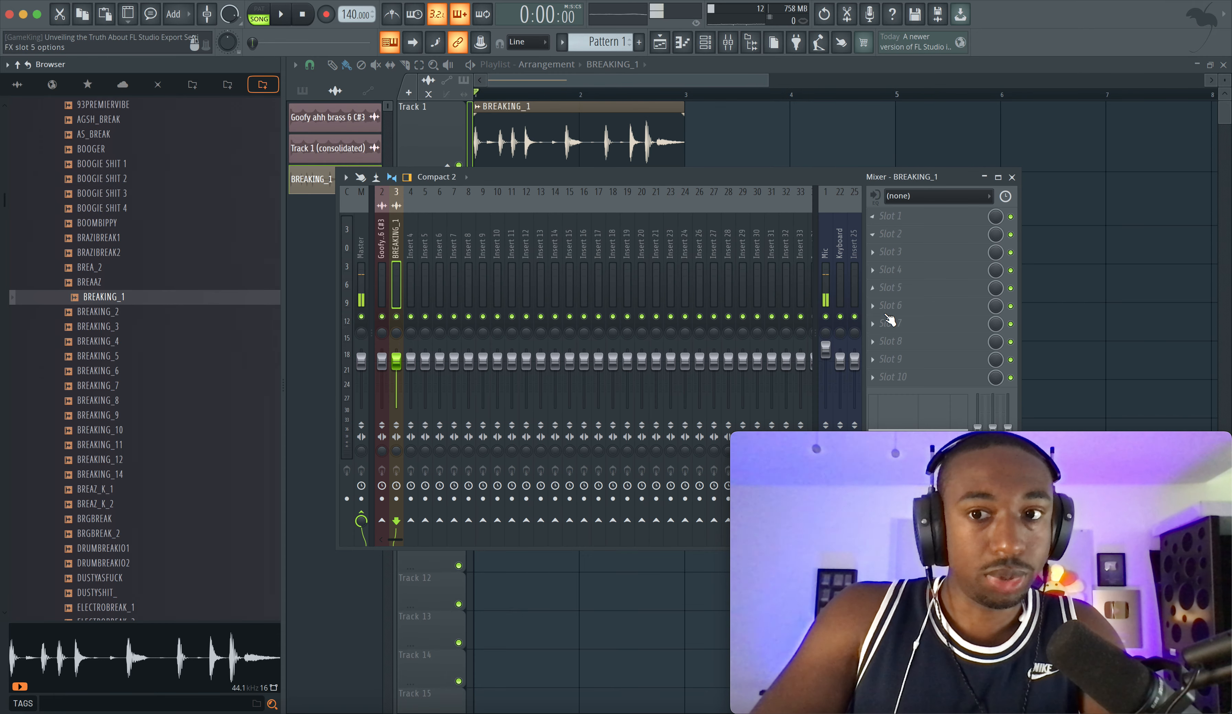
{"action": "key", "text": "F9"}
Consolidate the BREAKING_1 loop on Track 1 from the track start with Cut remainder and insert effects enabled
{"action": "right_click", "coordinate": [462, 123]}
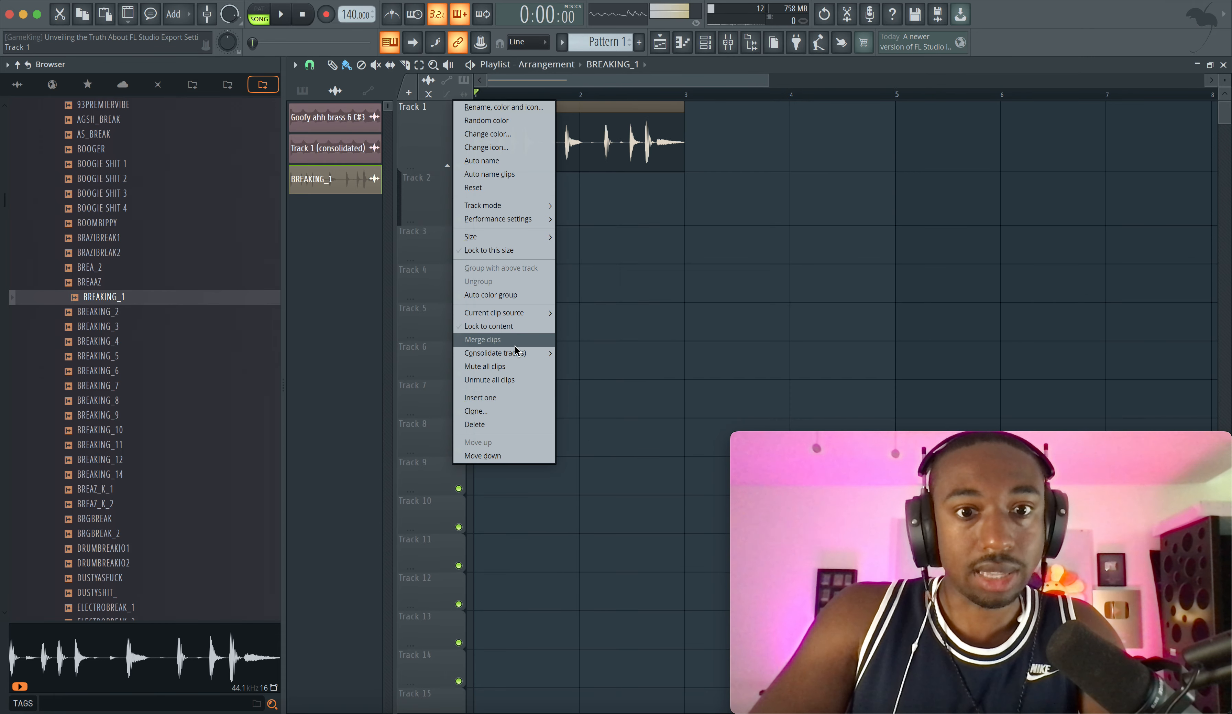
{"action": "mouse_move", "coordinate": [510, 353]}
{"action": "left_click", "coordinate": [594, 359]}
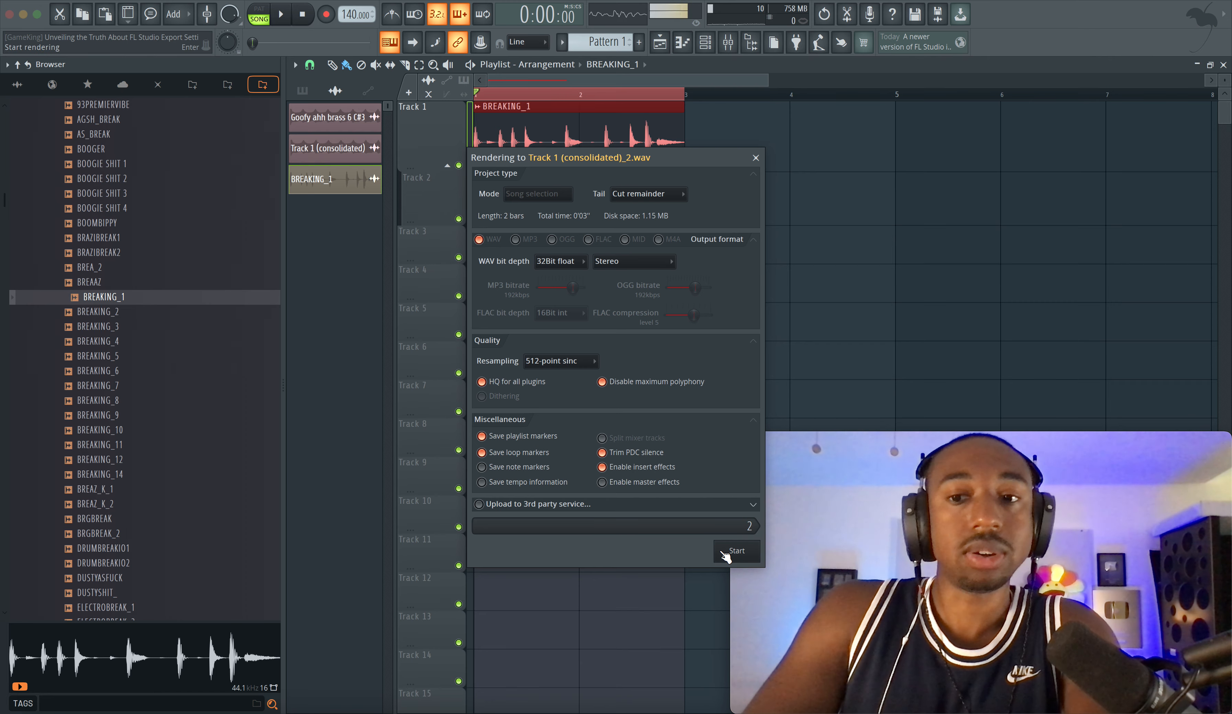
{"action": "left_click", "coordinate": [723, 553]}
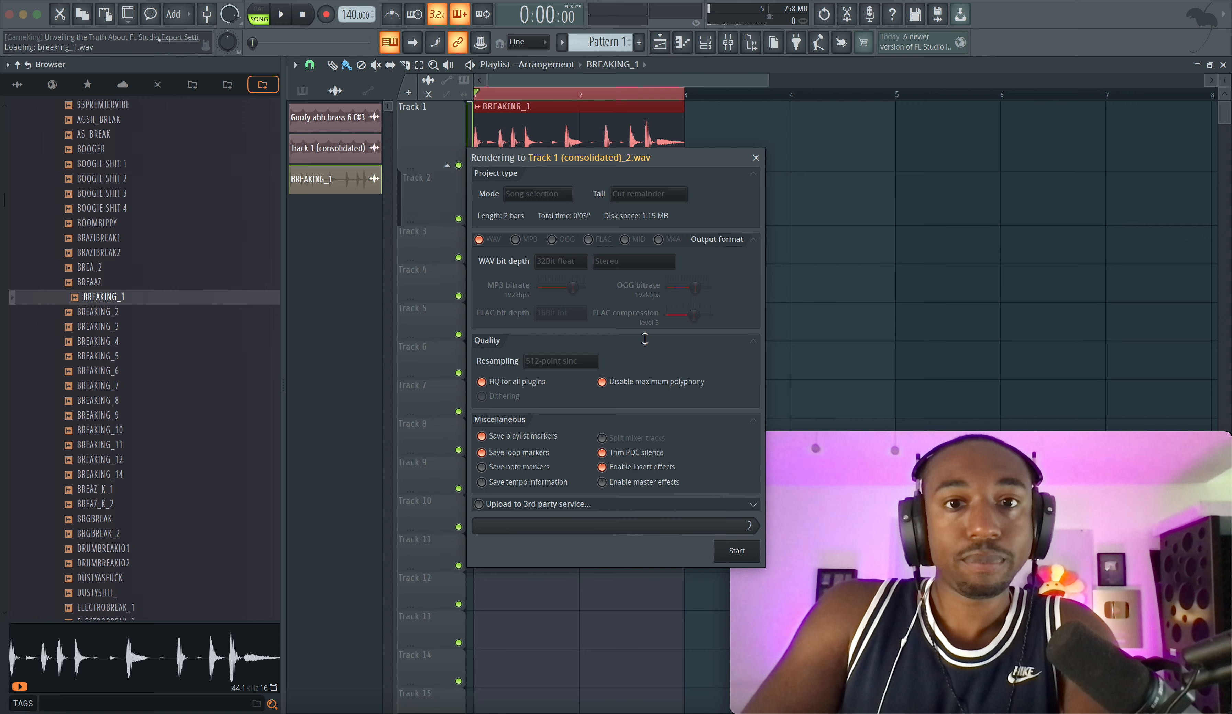
{"action": "scroll", "coordinate": [494, 162], "scroll_direction": "up", "scroll_amount": 5, "text": "ctrl"}
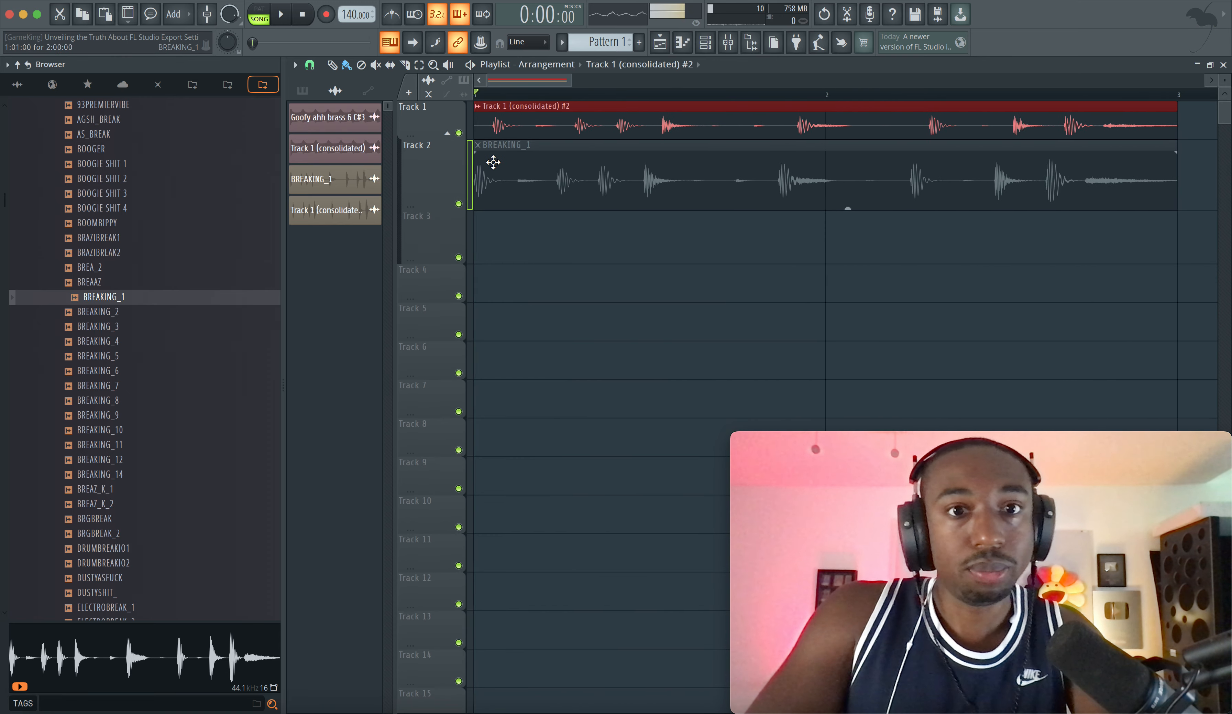
Enlarge Track 1 to about Track 2's height and compare the consolidated waveform with the original BREAKING_1 clip
{"action": "scroll", "coordinate": [500, 137], "scroll_direction": "left", "scroll_amount": 1}
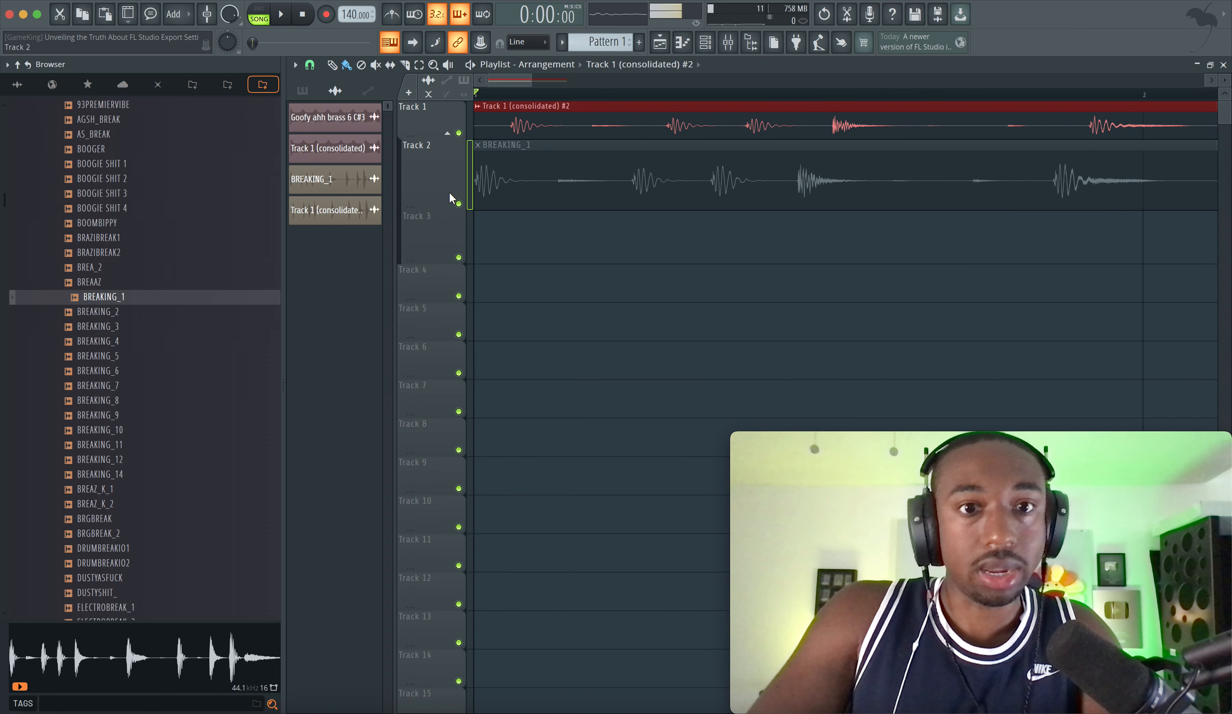
{"action": "left_click_drag", "start_coordinate": [431, 134], "coordinate": [431, 205]}
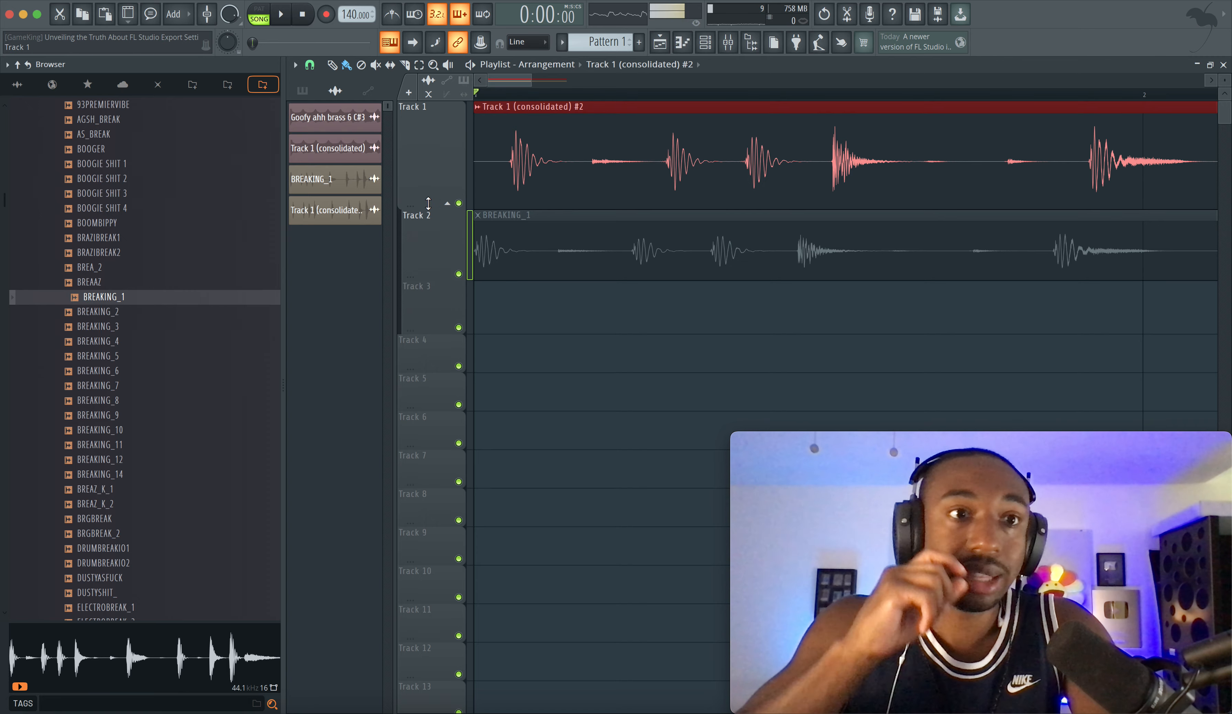
{"action": "scroll", "coordinate": [695, 153], "scroll_direction": "down", "scroll_amount": 2}
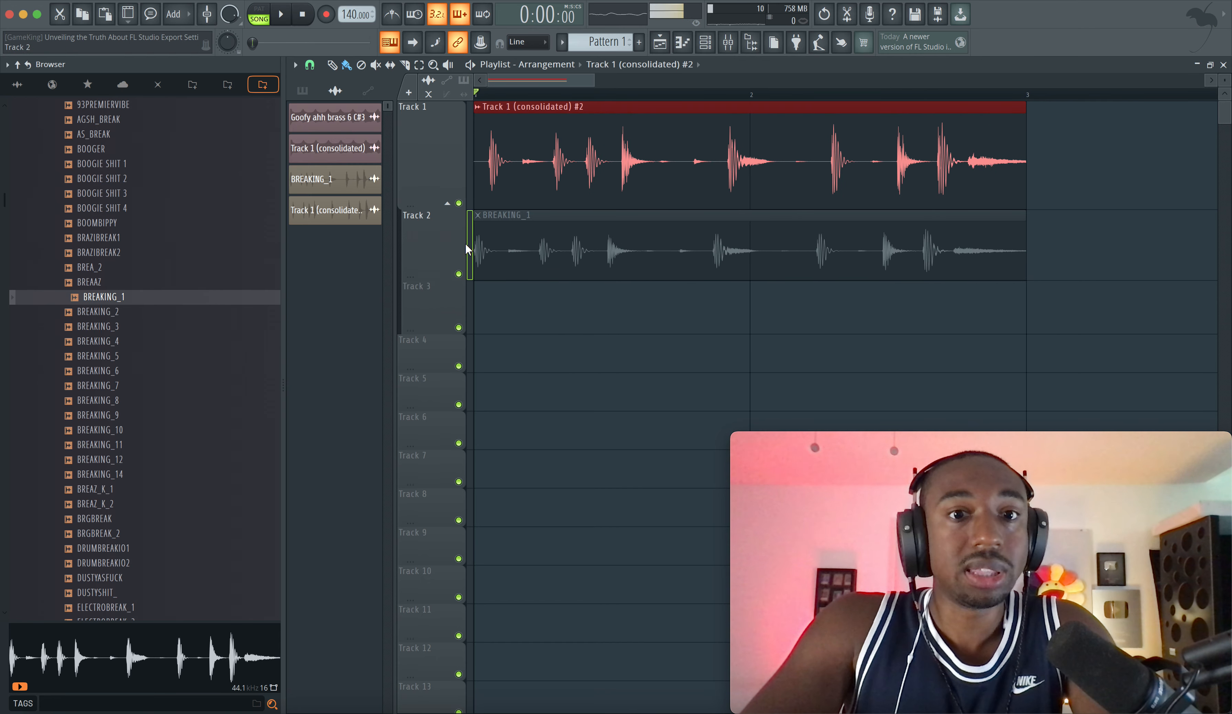
Unmute the BREAKING_1 clip, mute the consolidated clip on Track 1, and play the original loop on its own
{"action": "left_click", "coordinate": [482, 227]}
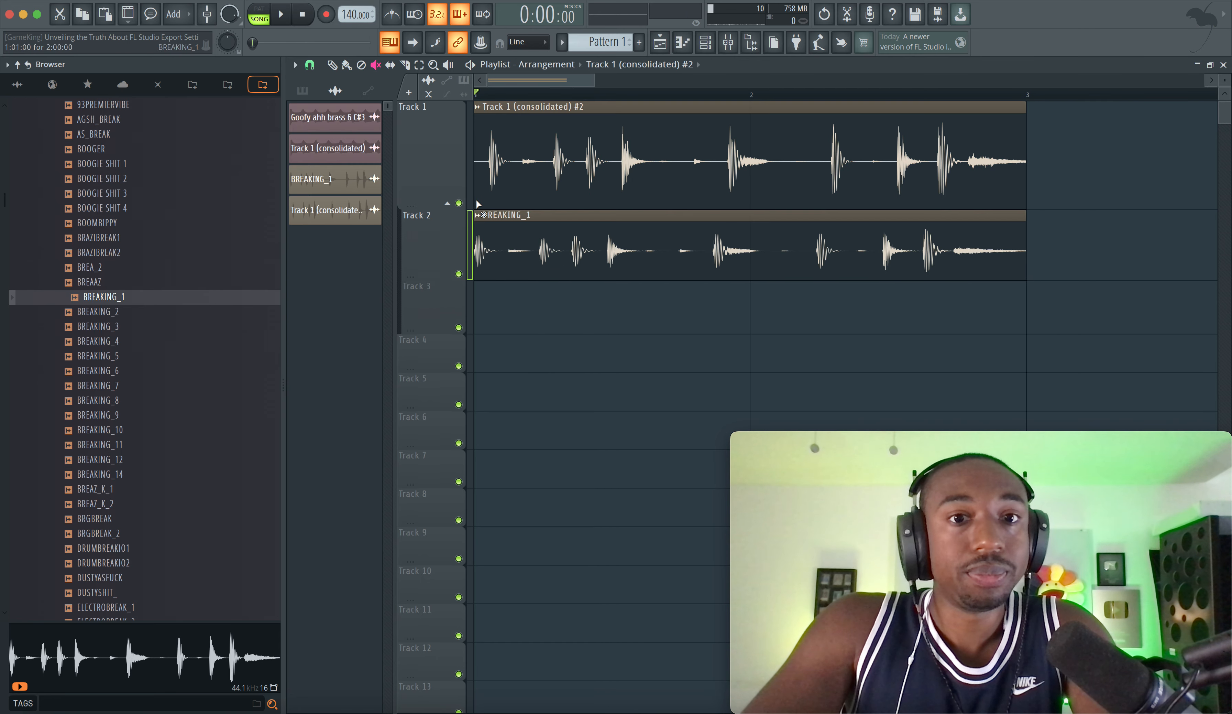
{"action": "left_click", "coordinate": [496, 159]}
{"action": "key", "text": "space"}
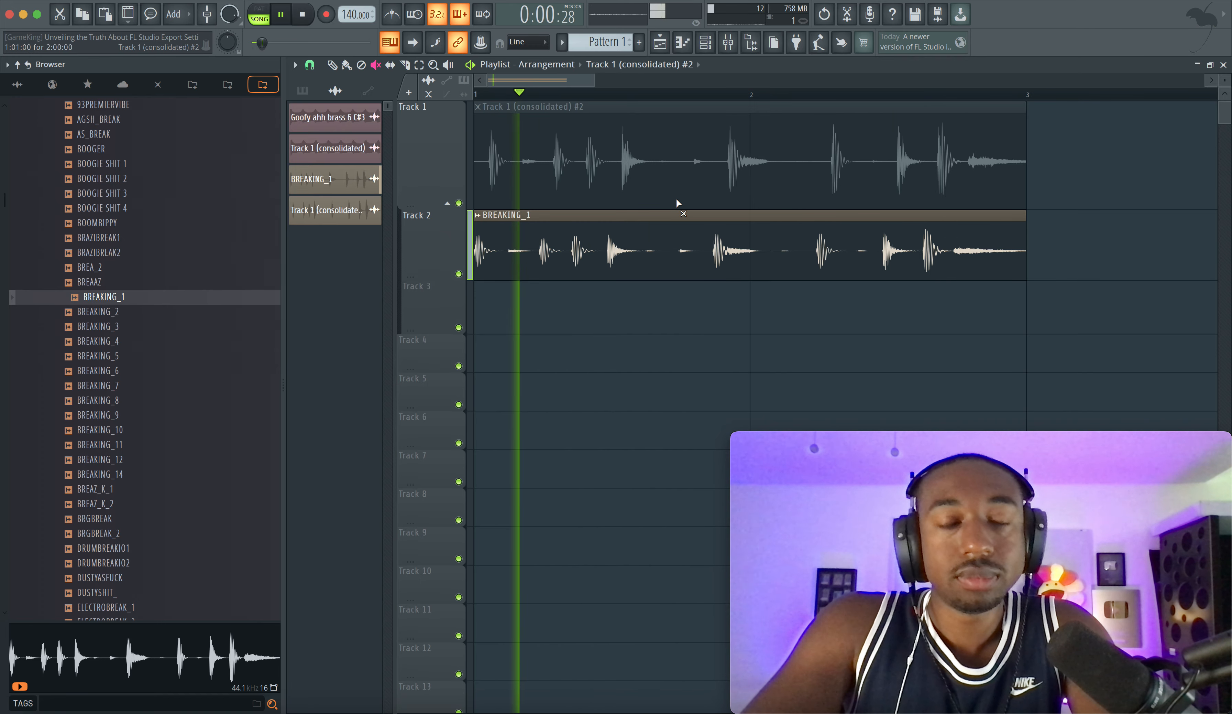
{"action": "key", "text": "space"}
Mute the BREAKING_1 clip, unmute the consolidated clip on Track 1, and play the consolidated version on its own
{"action": "left_click", "coordinate": [547, 221]}
{"action": "left_click", "coordinate": [522, 170]}
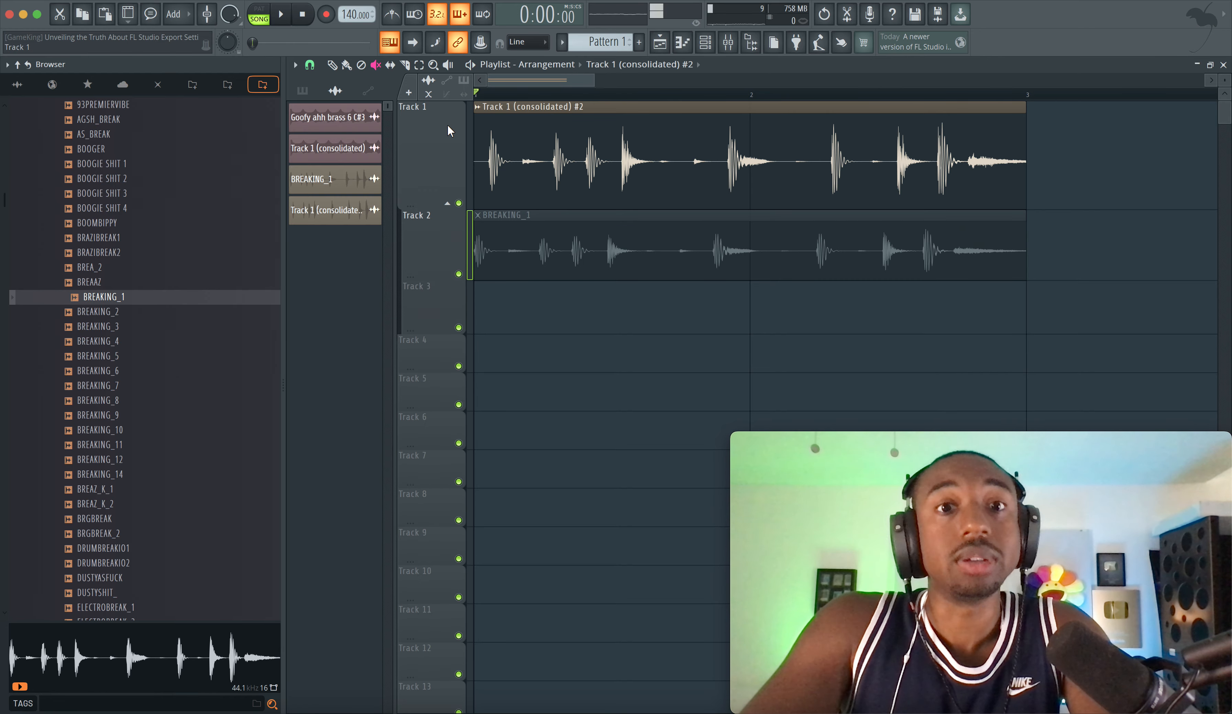
{"action": "key", "text": "space"}
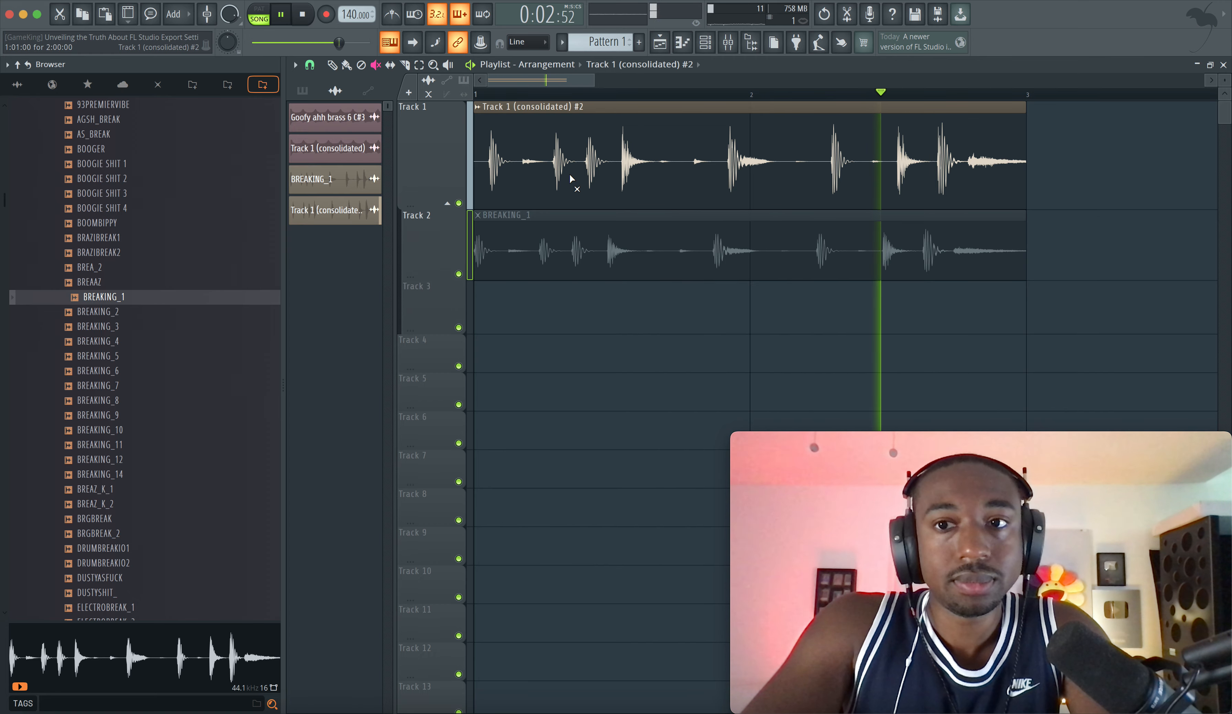
{"action": "key", "text": "space"}
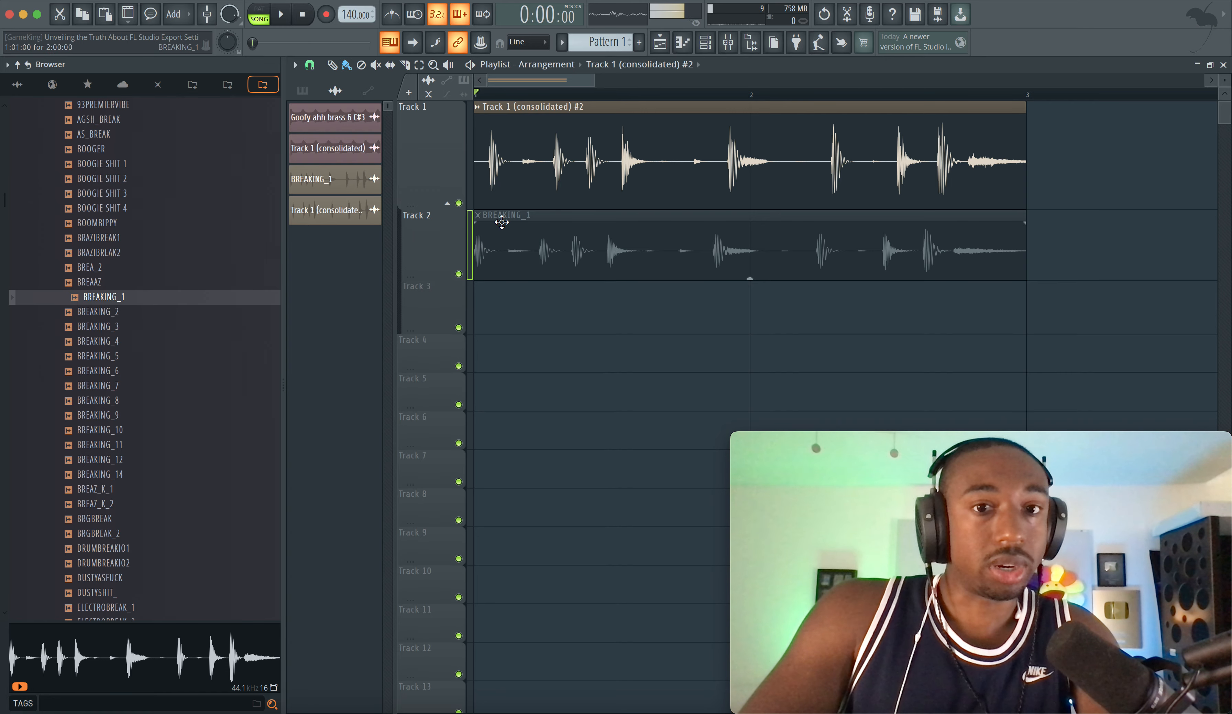
Reactivate the BREAKING_1 clip on Track 2 and mute the consolidated clip on Track 1
{"action": "key", "text": "t"}
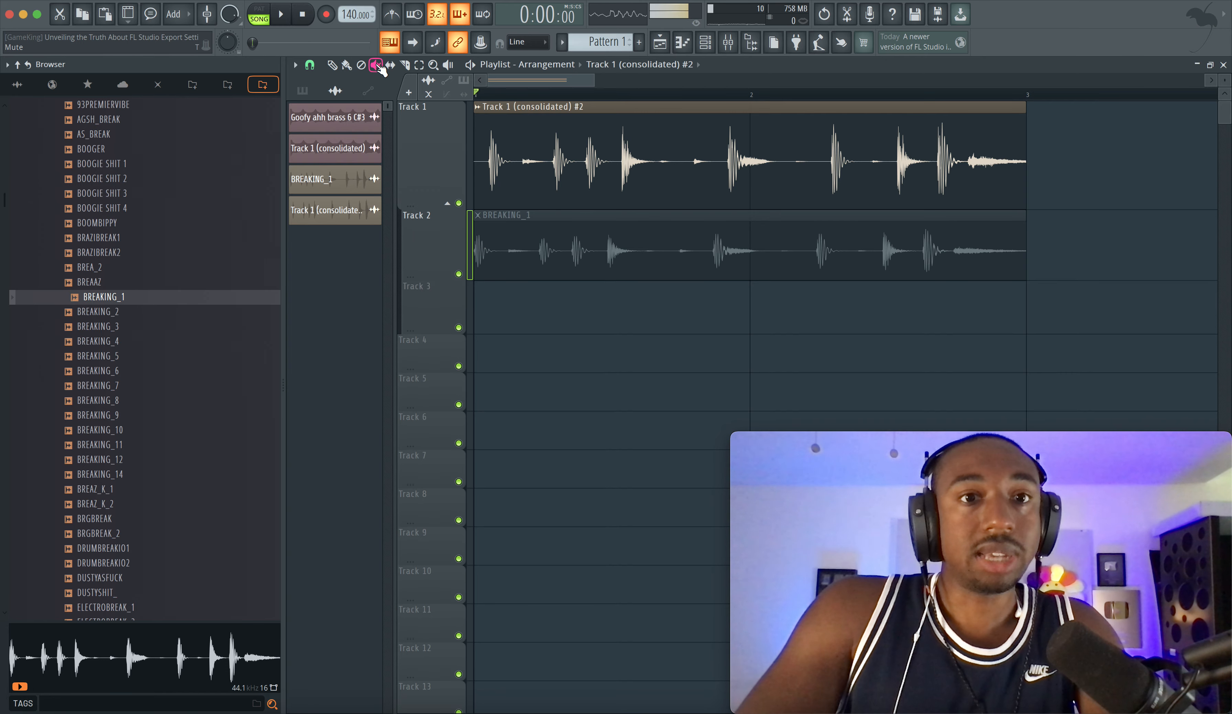
{"action": "left_click", "coordinate": [529, 262]}
{"action": "left_click", "coordinate": [537, 179]}
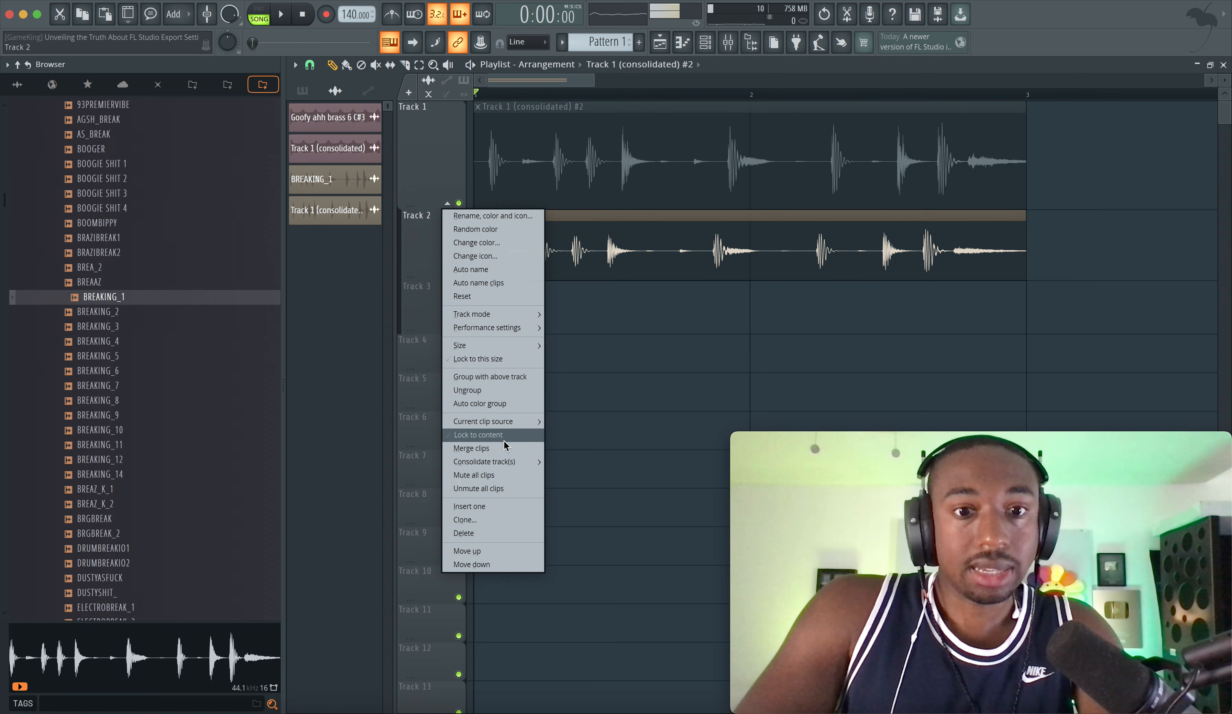
Open the consolidation render settings for Track 2, toggle the insert effects option, and close them without rendering
{"action": "mouse_move", "coordinate": [510, 463]}
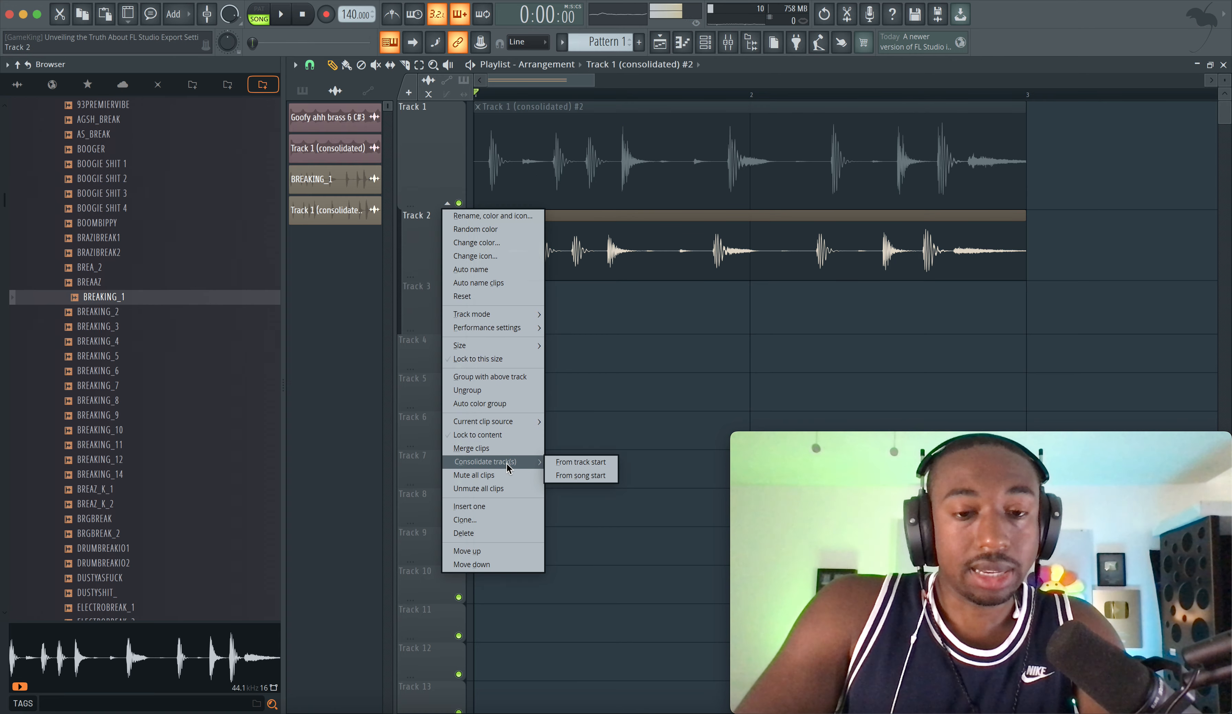
{"action": "left_click", "coordinate": [562, 468]}
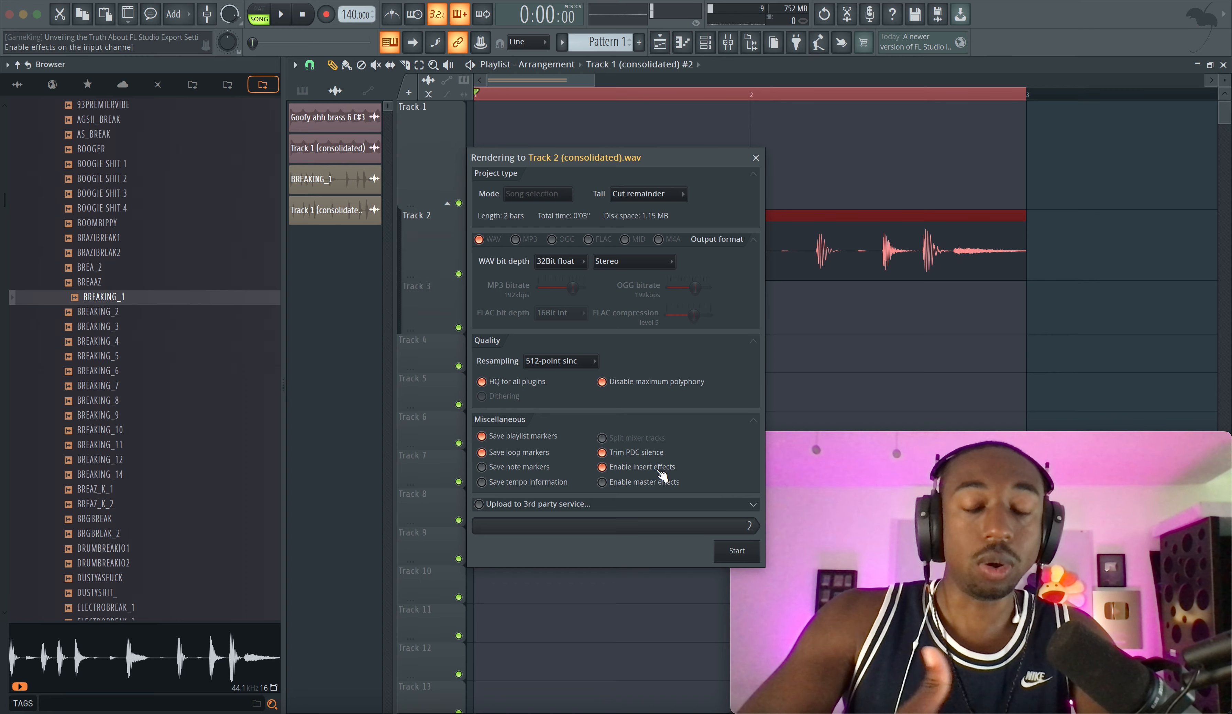
{"action": "left_click", "coordinate": [660, 471]}
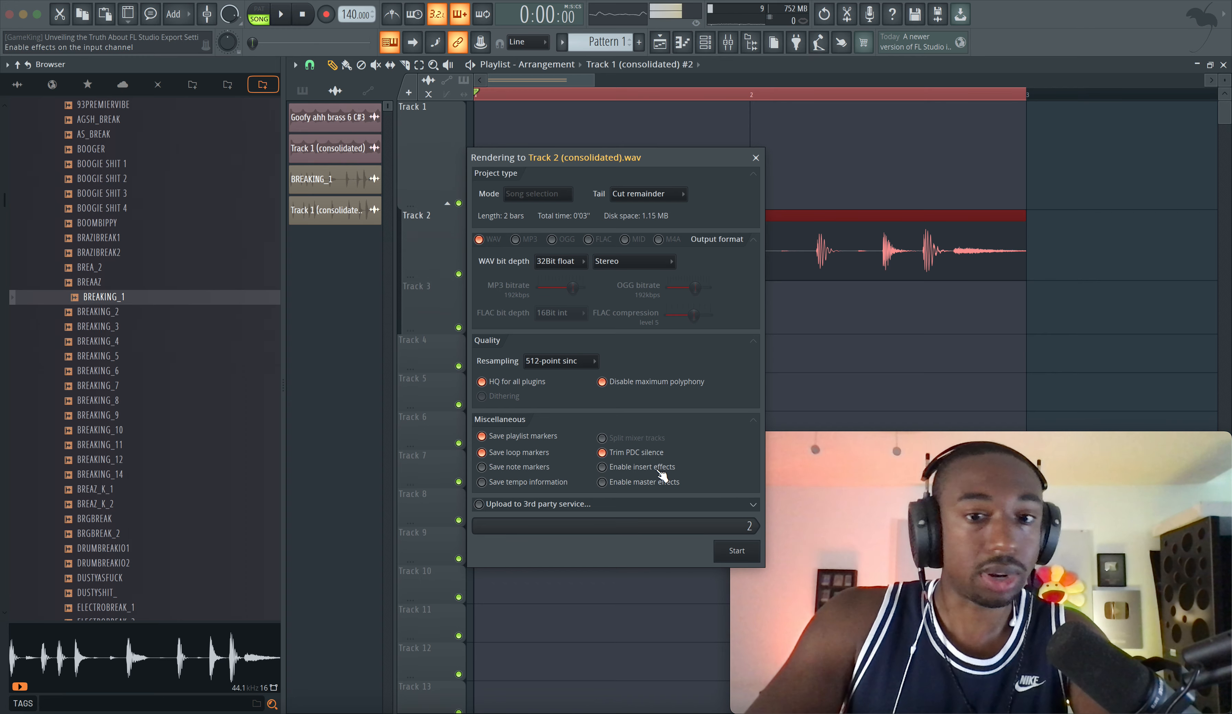
{"action": "left_click", "coordinate": [660, 471]}
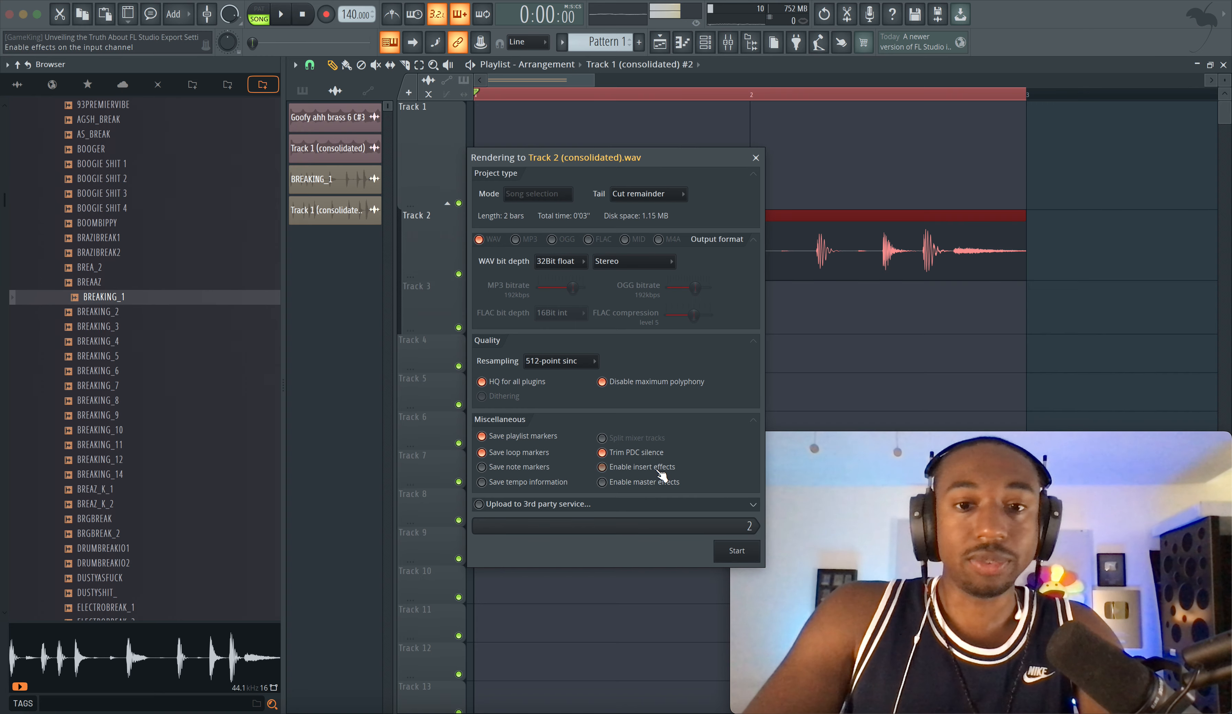
{"action": "left_click", "coordinate": [632, 466]}
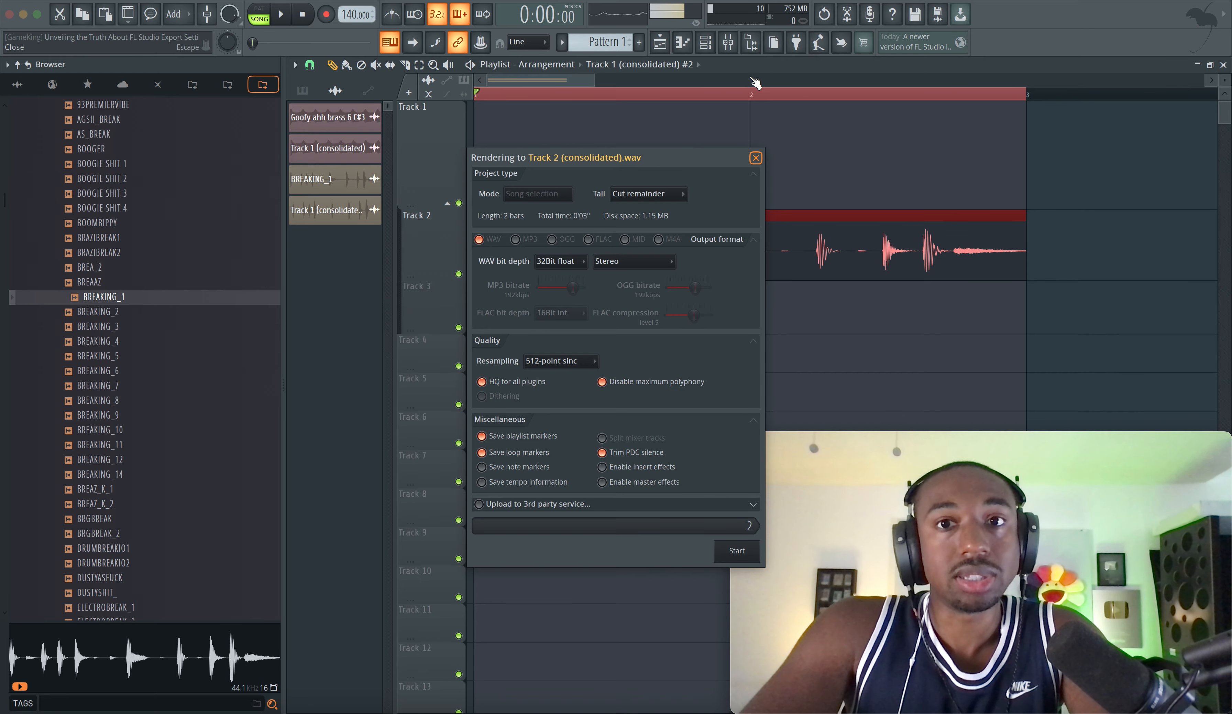
{"action": "left_click", "coordinate": [756, 157]}
Examine the effect slots of the Mic track in the mixer and close the mixer
{"action": "left_click", "coordinate": [729, 43]}
{"action": "left_click", "coordinate": [826, 261]}
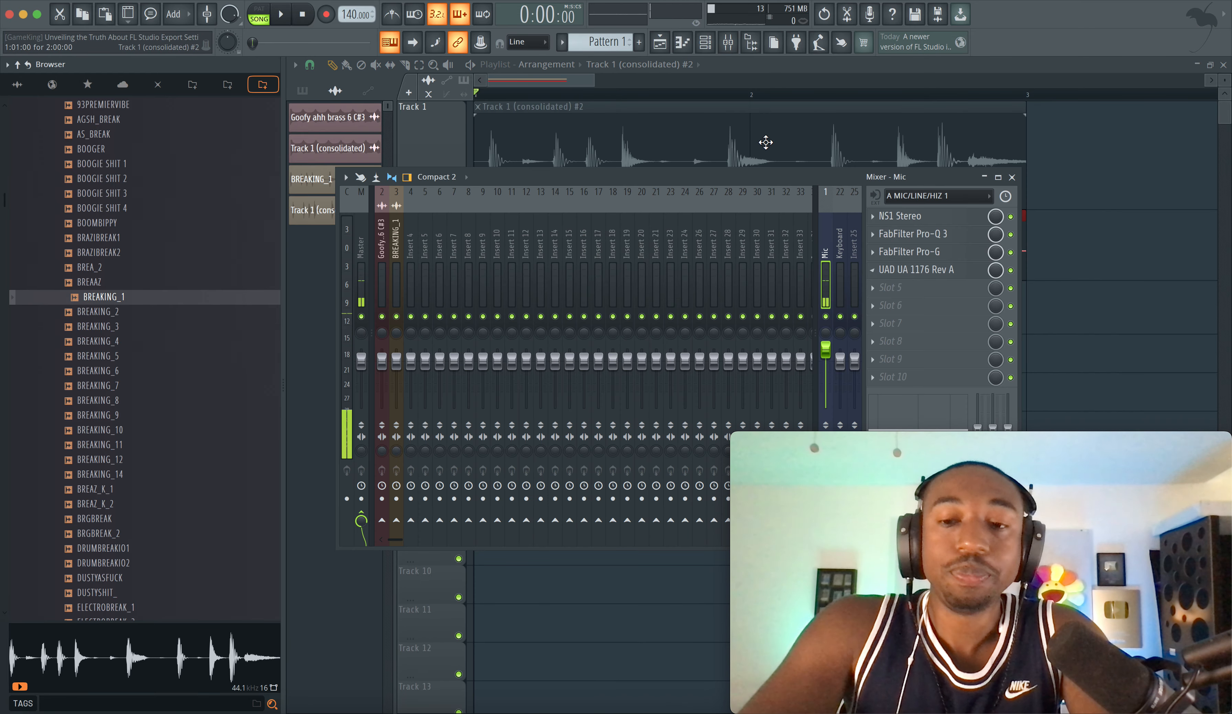
{"action": "left_click_drag", "start_coordinate": [770, 179], "coordinate": [499, 131]}
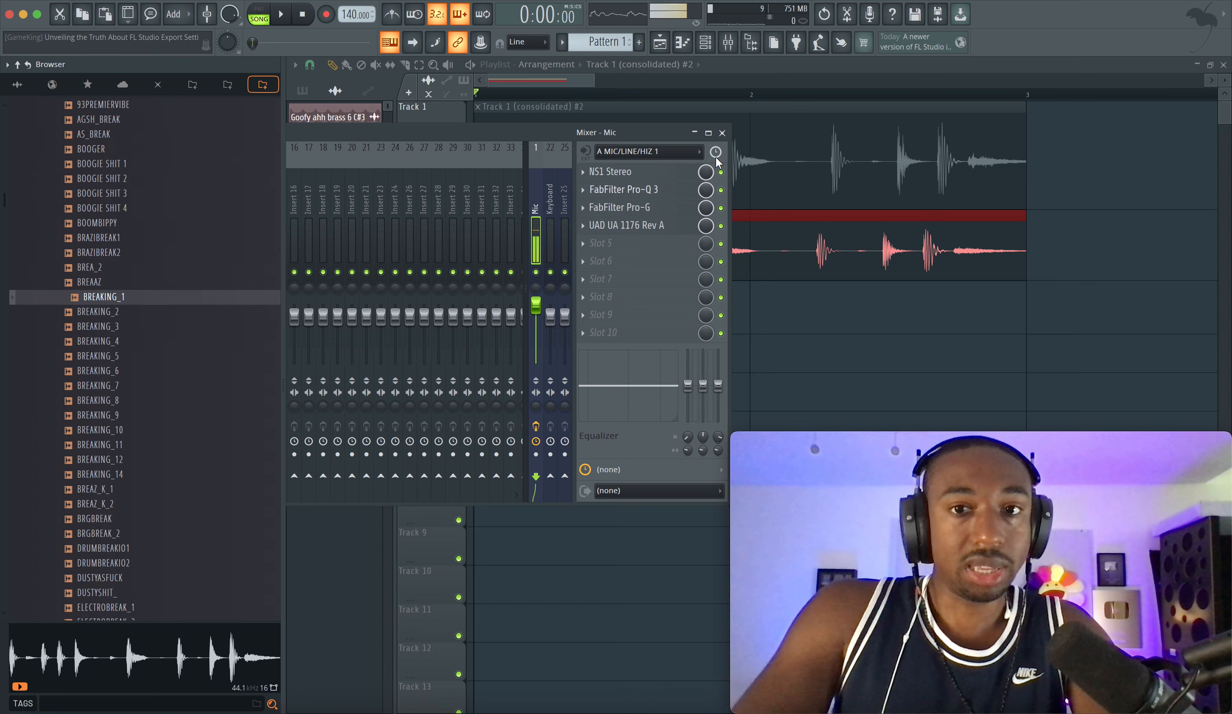
{"action": "left_click", "coordinate": [722, 133]}
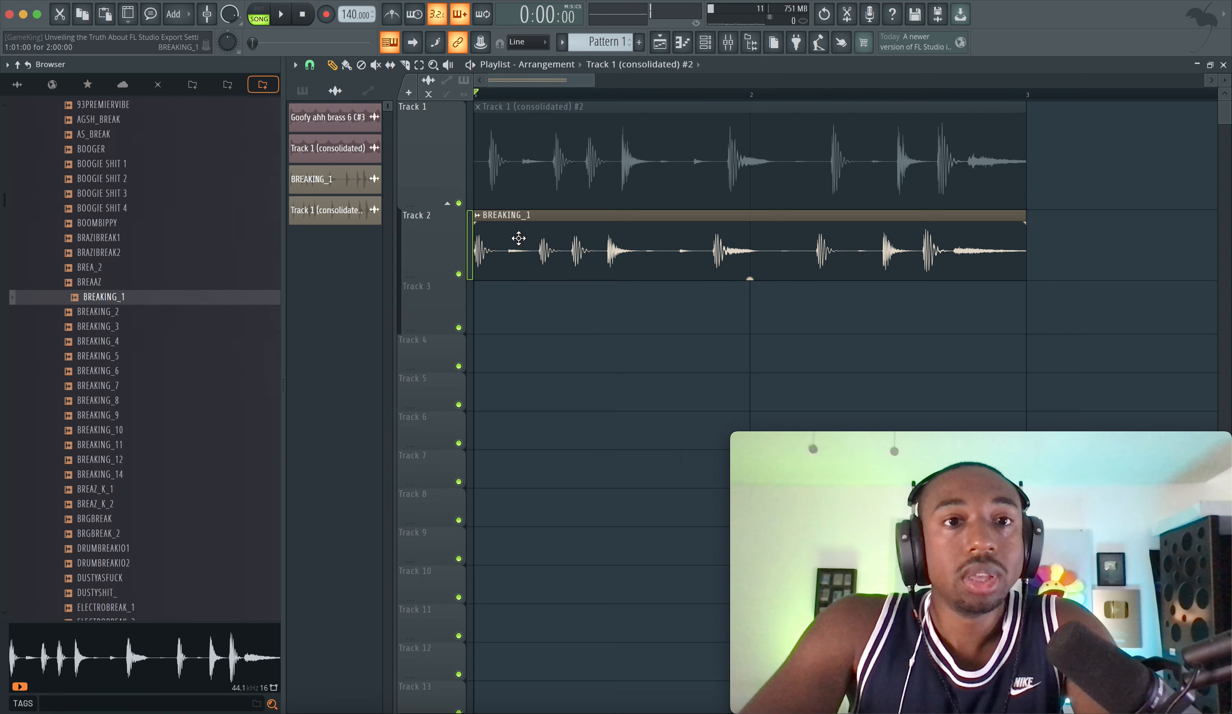
Load Fruity WaveShaper into effect slot 1 of the BREAKING_1 clip's mixer track
{"action": "scroll", "coordinate": [519, 238], "scroll_direction": "down", "scroll_amount": 1}
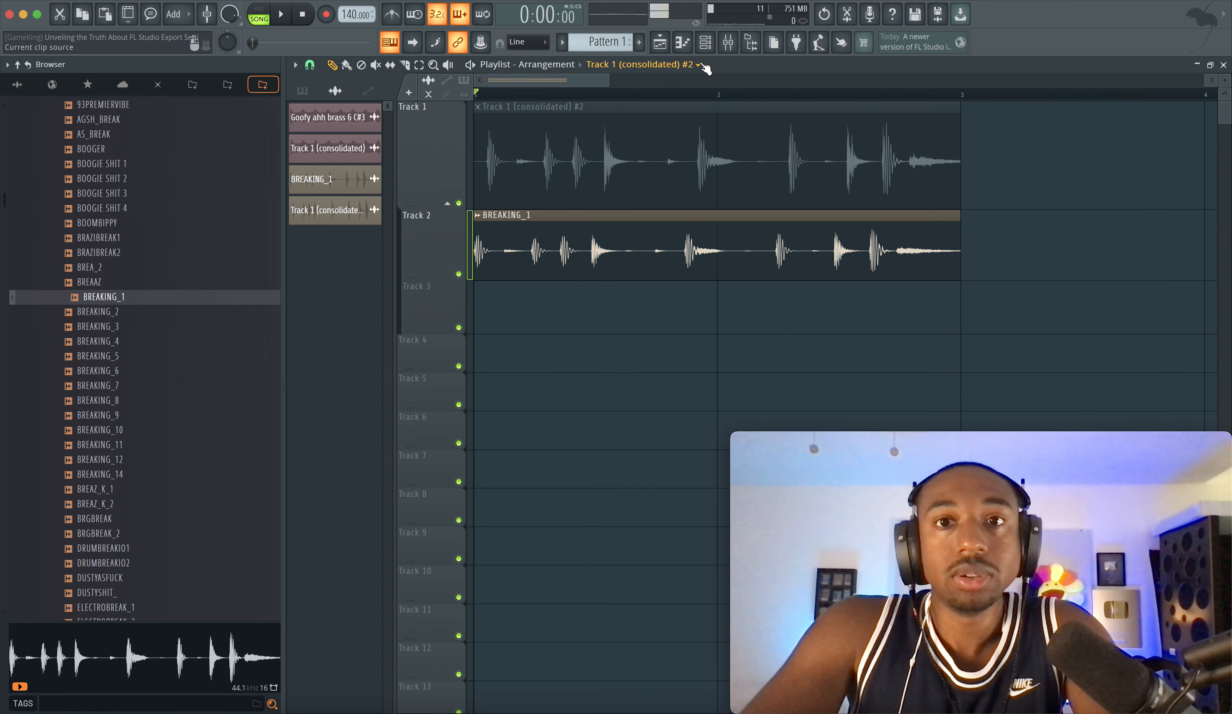
{"action": "double_click", "coordinate": [549, 224]}
{"action": "left_click", "coordinate": [728, 43]}
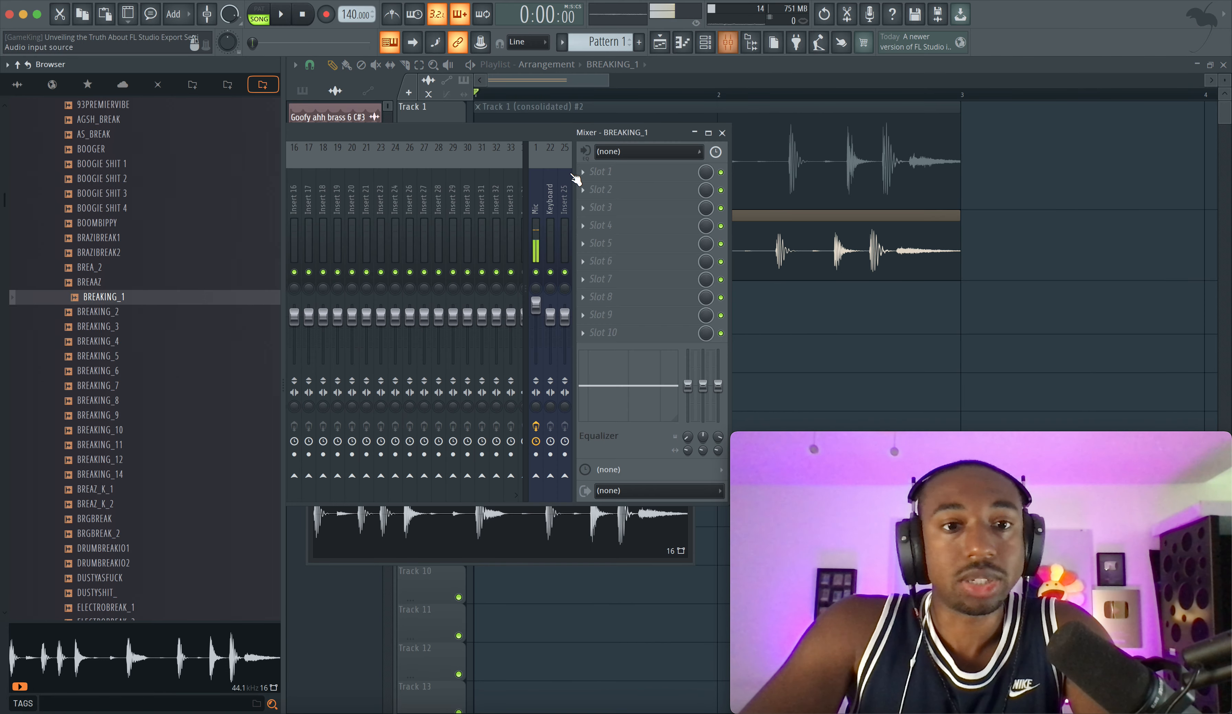
{"action": "left_click_drag", "start_coordinate": [533, 129], "coordinate": [834, 129]}
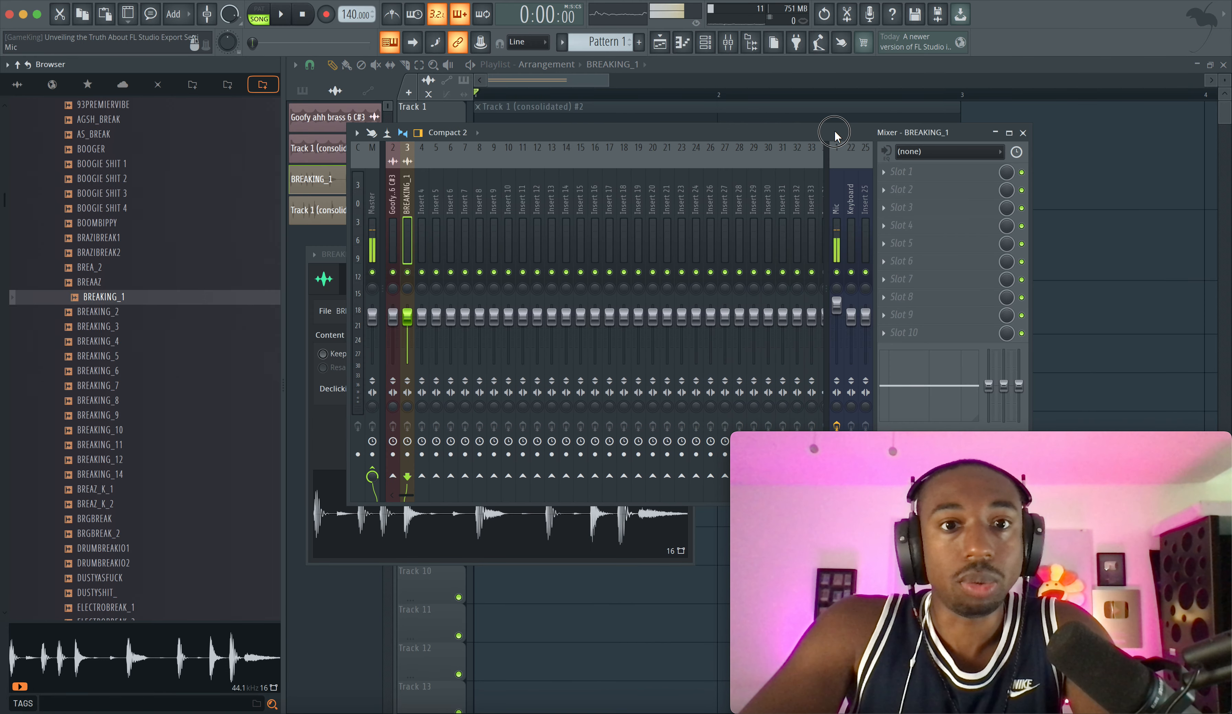
{"action": "left_click", "coordinate": [900, 175]}
{"action": "mouse_move", "coordinate": [902, 189]}
{"action": "left_click", "coordinate": [669, 27]}
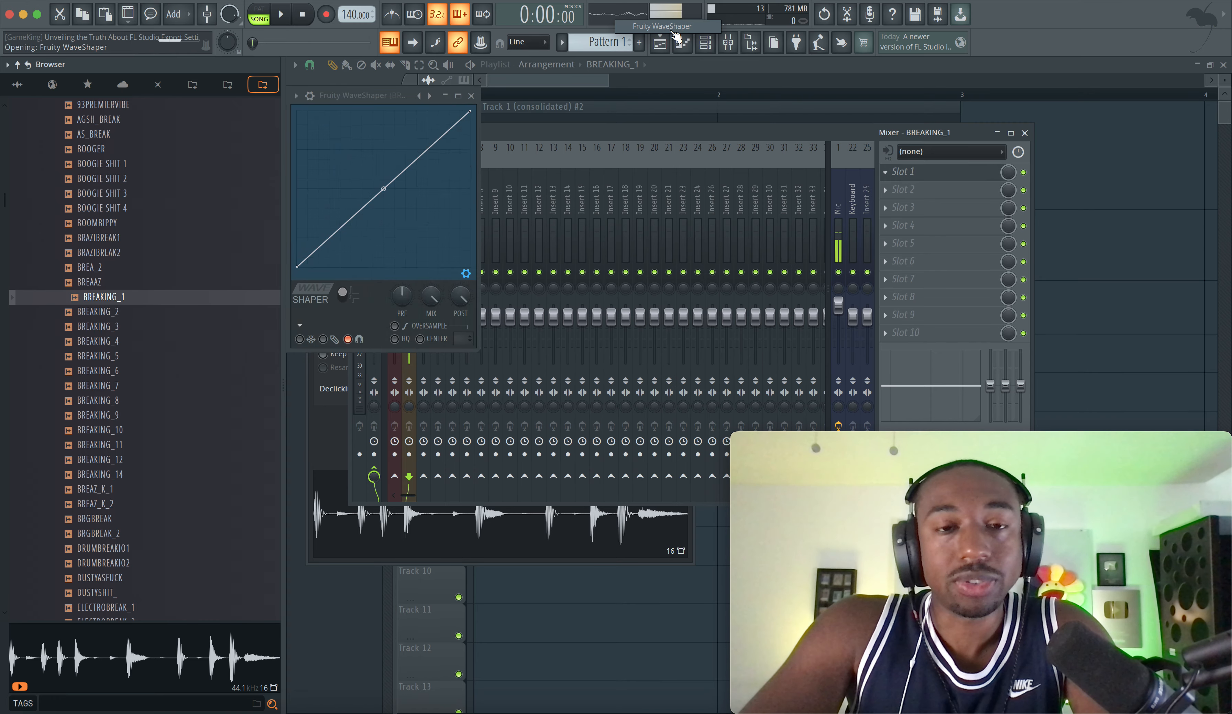
Bend the WaveShaper curve upward at its midpoint and enable oversampling
{"action": "left_click_drag", "start_coordinate": [383, 223], "coordinate": [385, 172]}
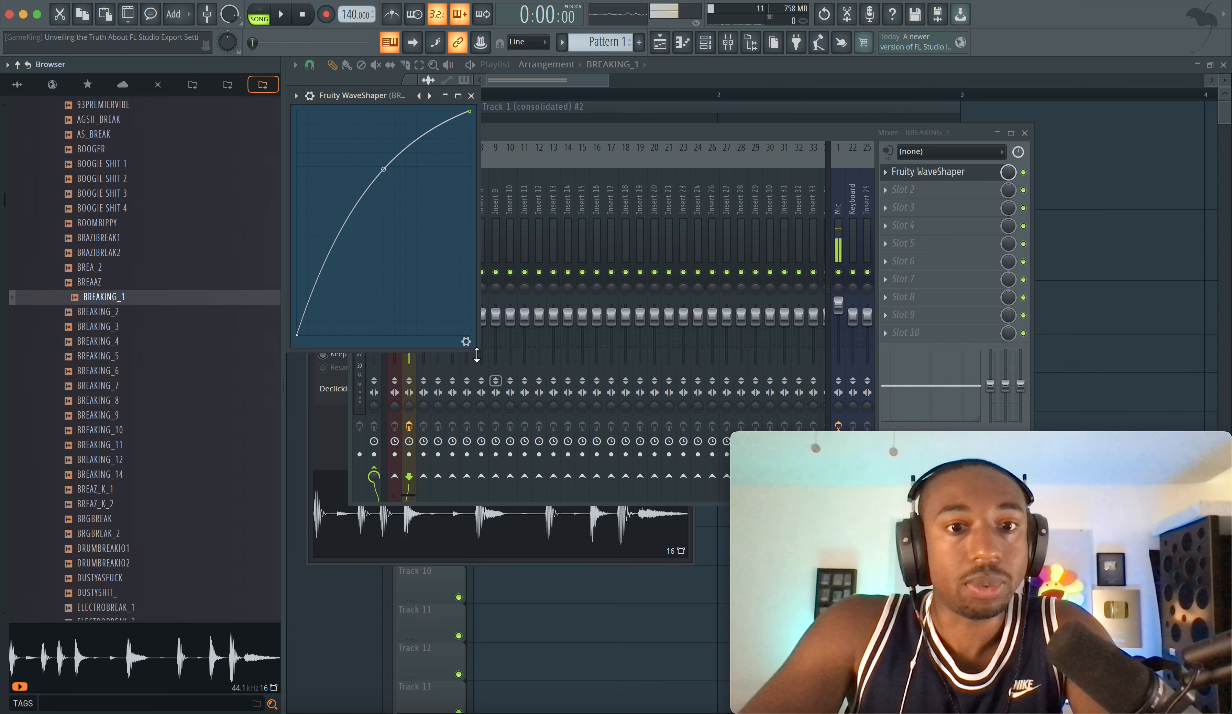
{"action": "left_click", "coordinate": [466, 341]}
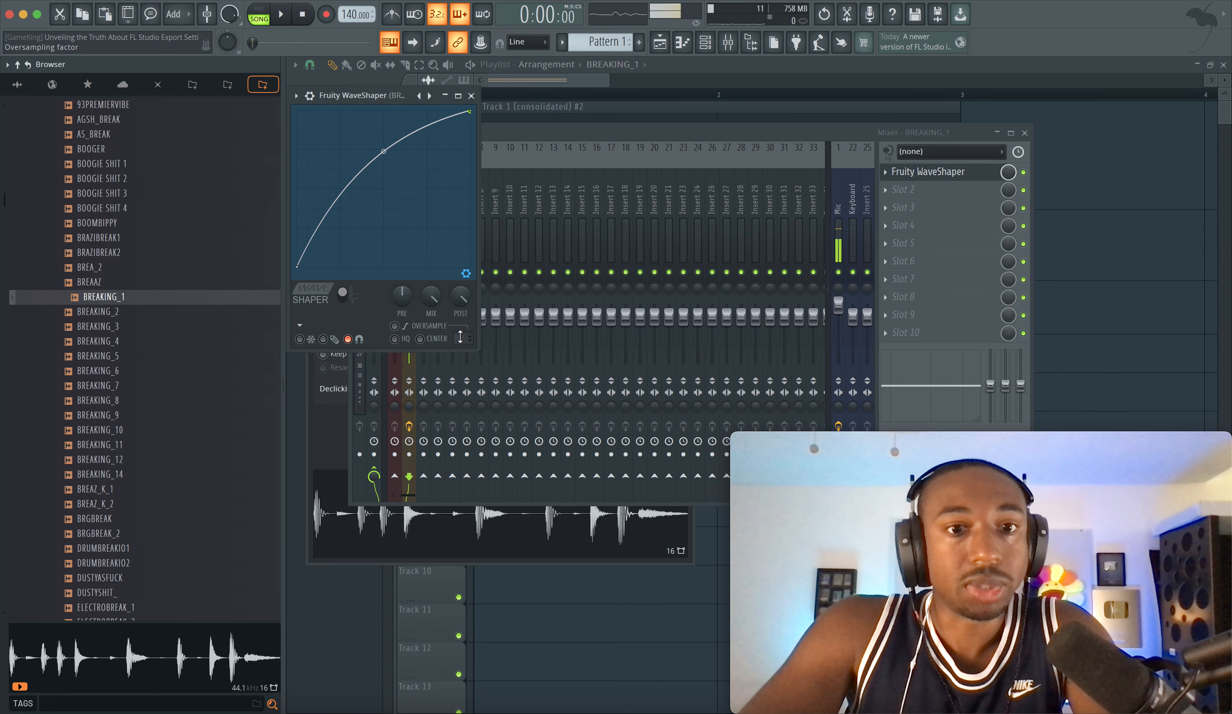
{"action": "left_click", "coordinate": [407, 326]}
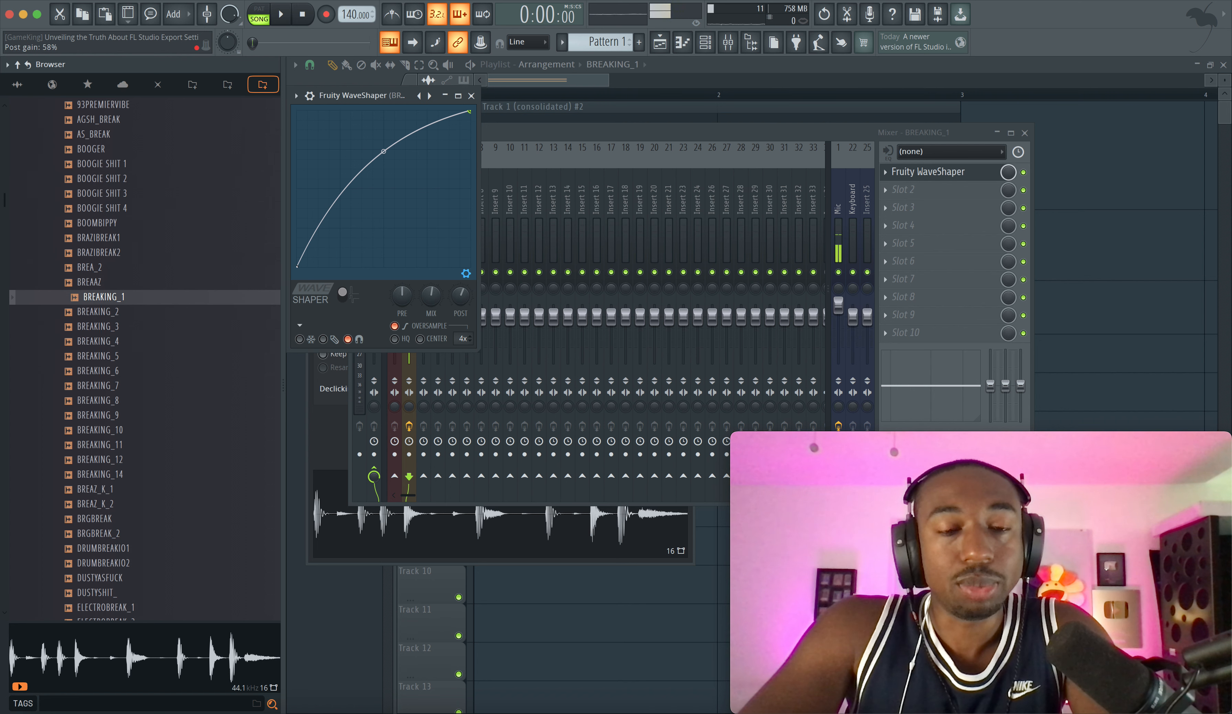
Adjust the WaveShaper's gain and mix knobs while playing the BREAKING_1 loop, close the plugin and mixer, and stop playback
{"action": "key", "text": "space"}
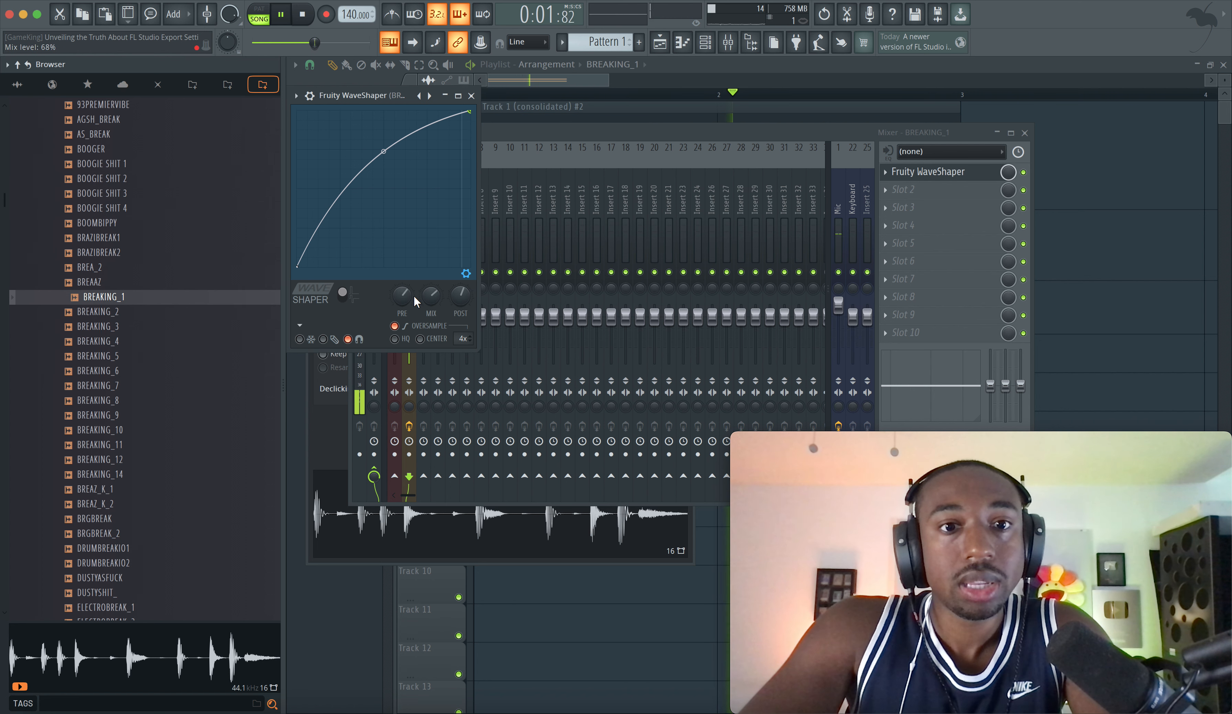
{"action": "left_click_drag", "start_coordinate": [396, 295], "coordinate": [456, 286]}
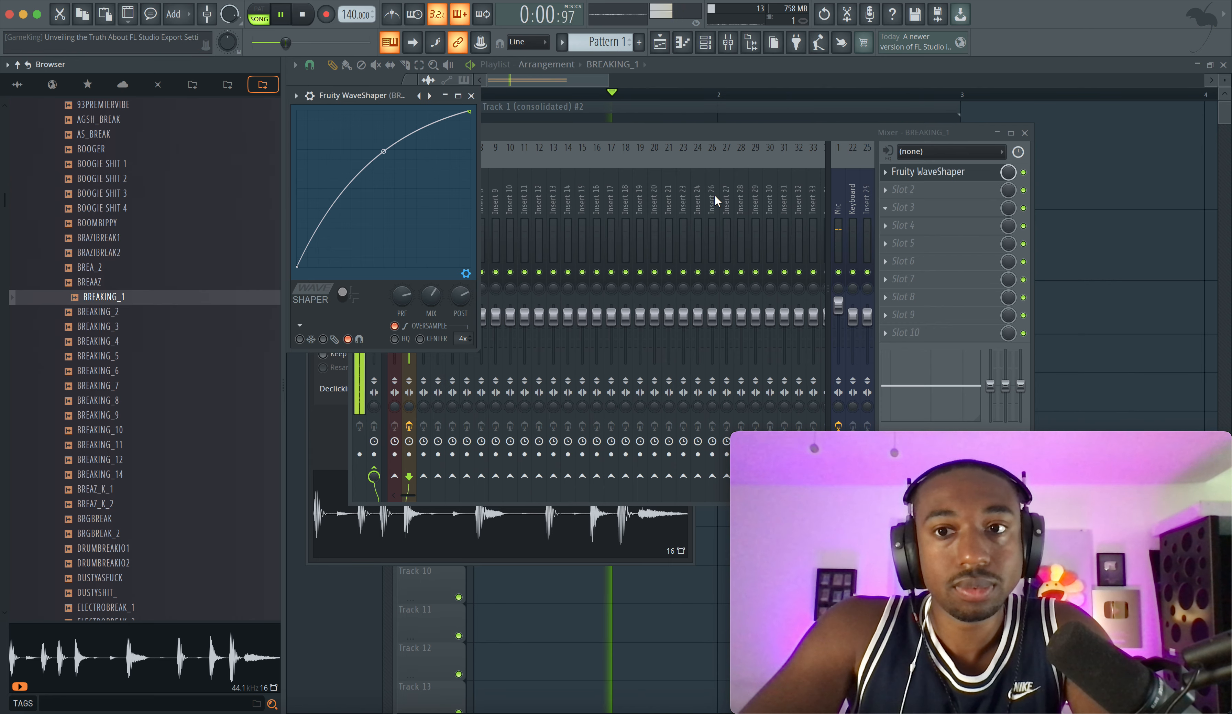
{"action": "right_click", "coordinate": [1127, 210]}
{"action": "key", "text": "space"}
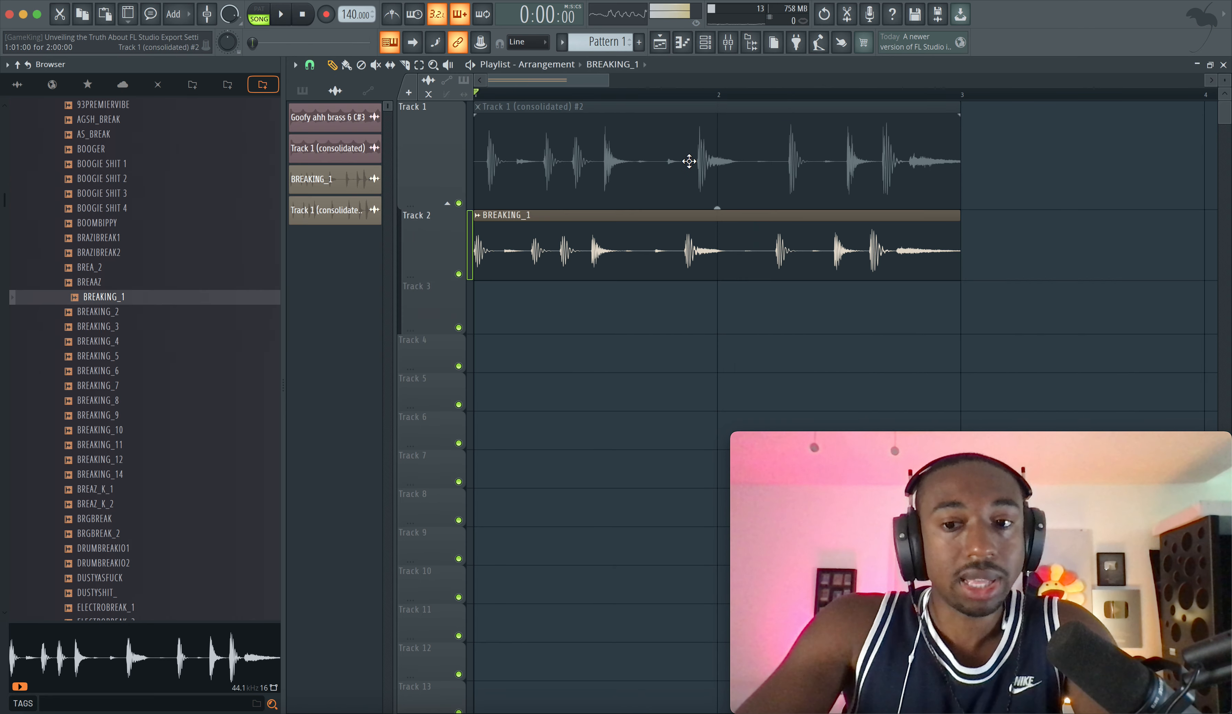
{"action": "right_click", "coordinate": [440, 241]}
{"action": "mouse_move", "coordinate": [500, 463]}
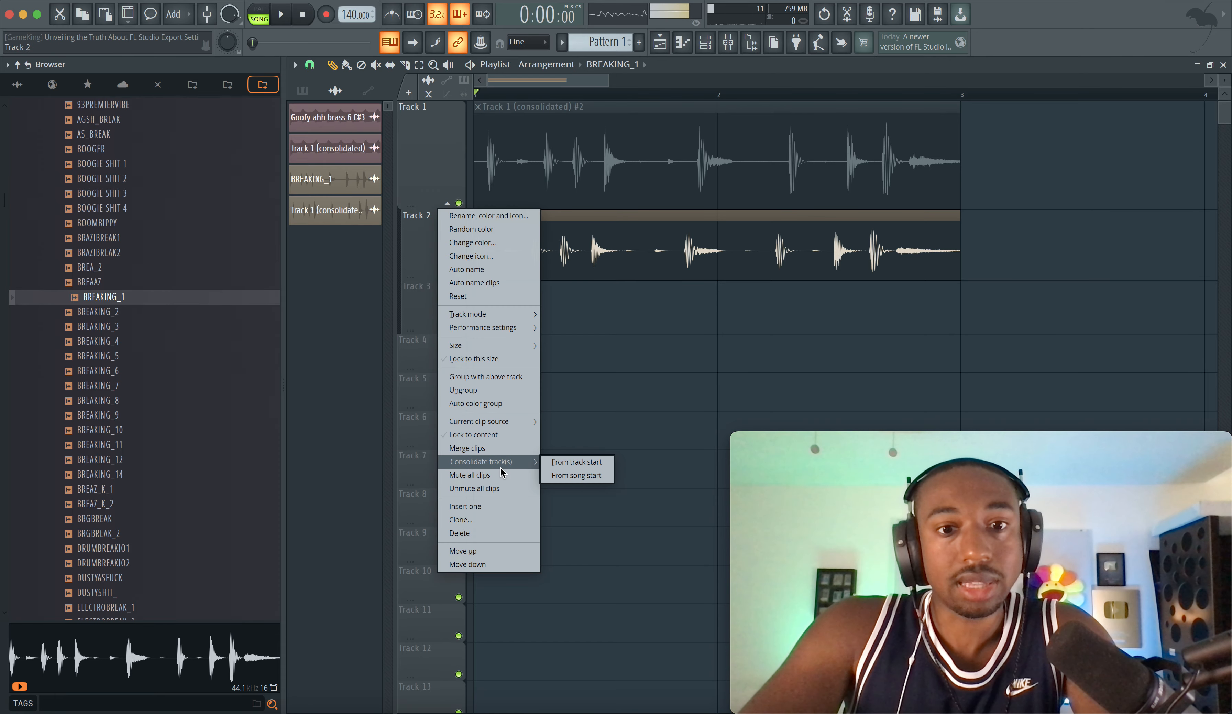
{"action": "left_click", "coordinate": [623, 380]}
{"action": "left_click", "coordinate": [728, 43]}
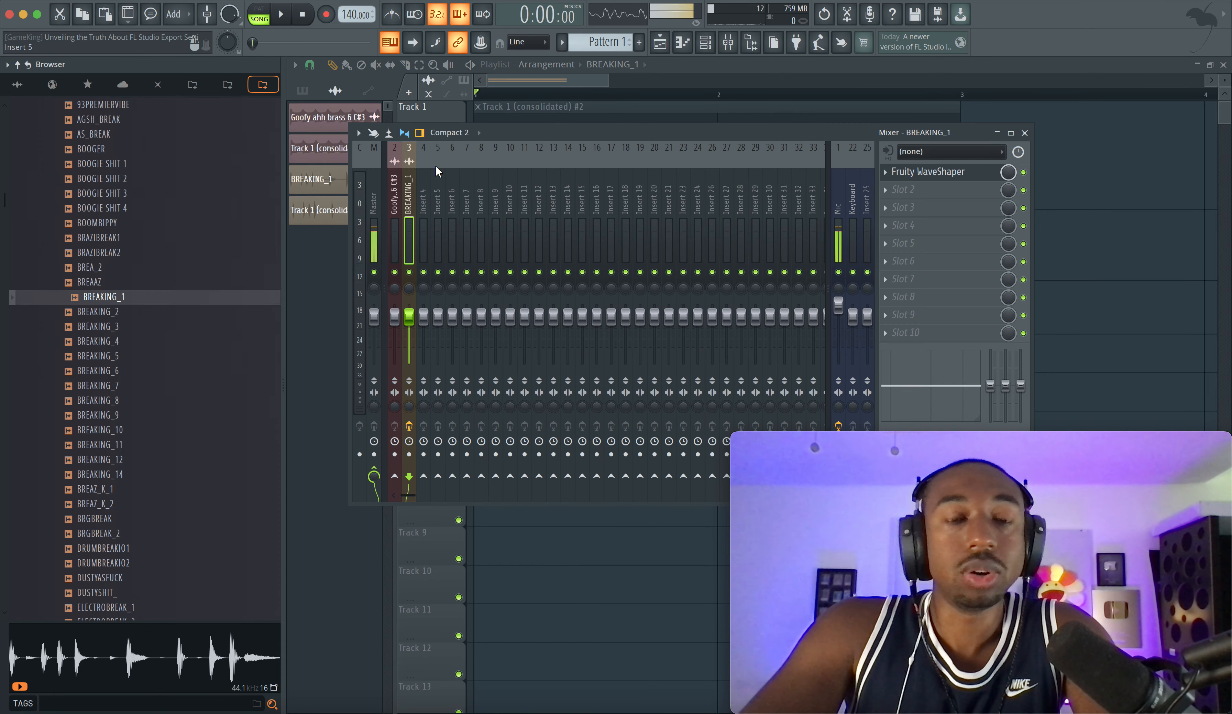
{"action": "right_click", "coordinate": [1078, 207]}
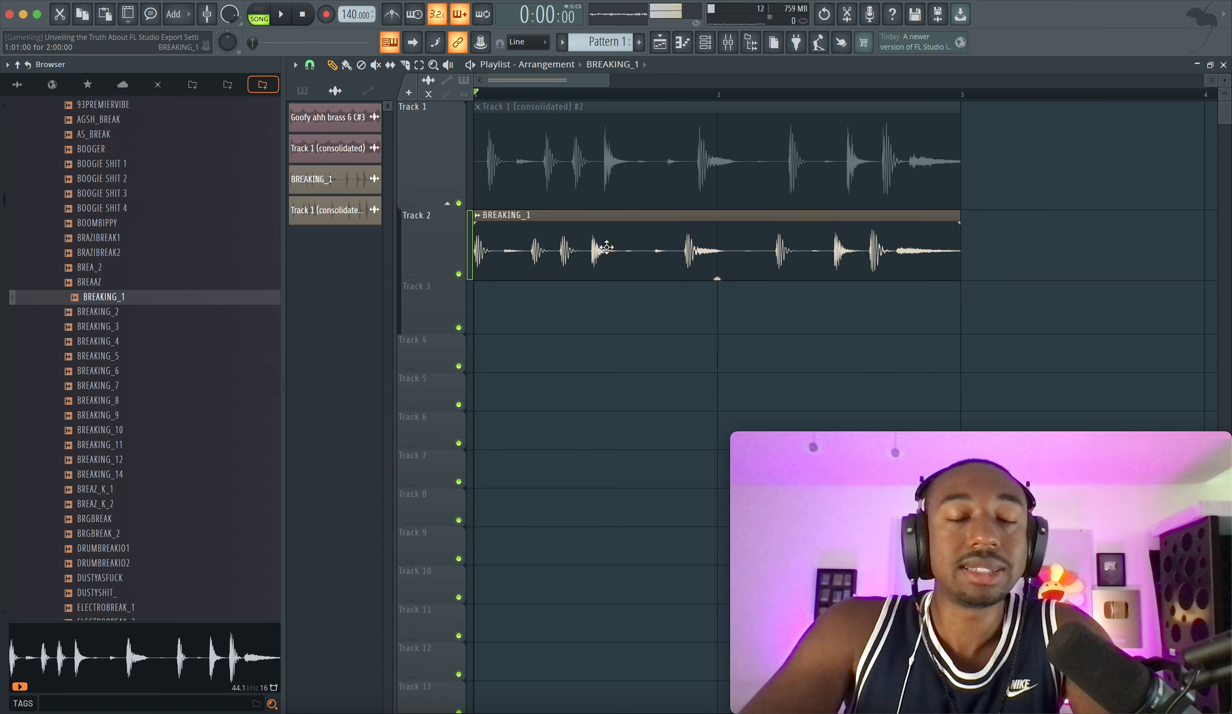
Load Edison into effect slot 10 of the BREAKING_1 clip's mixer track, below Fruity WaveShaper
{"action": "double_click", "coordinate": [541, 238]}
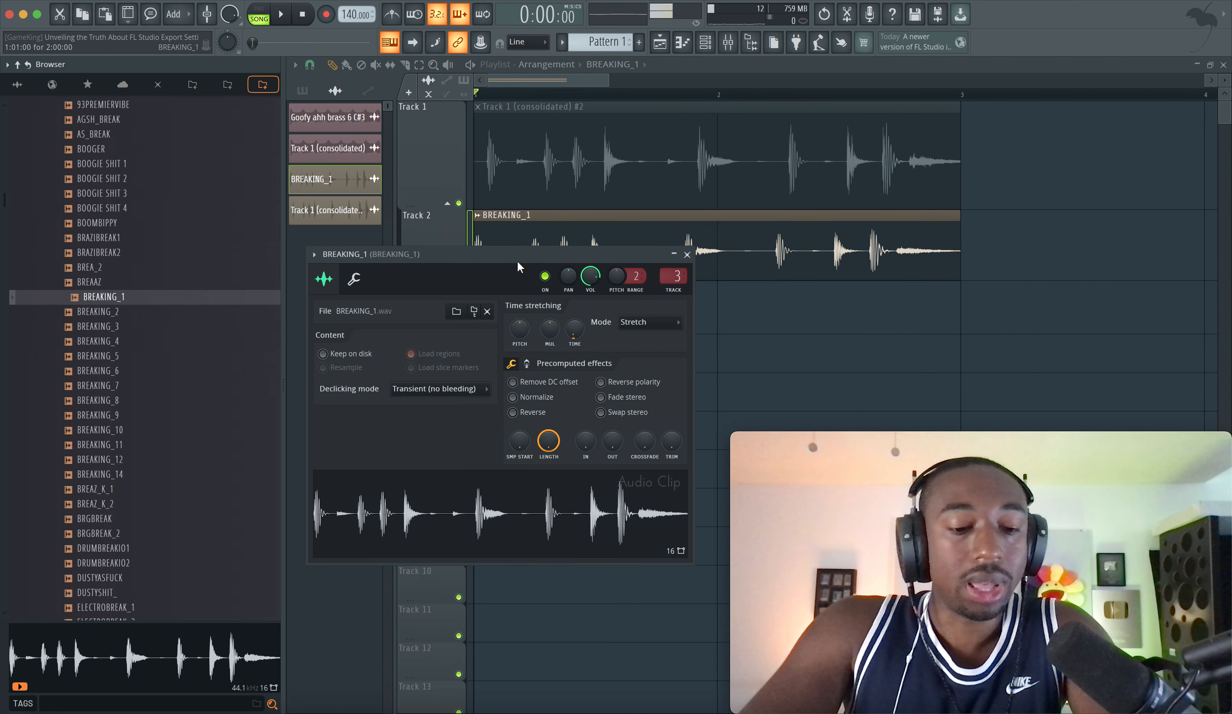
{"action": "left_click", "coordinate": [728, 43]}
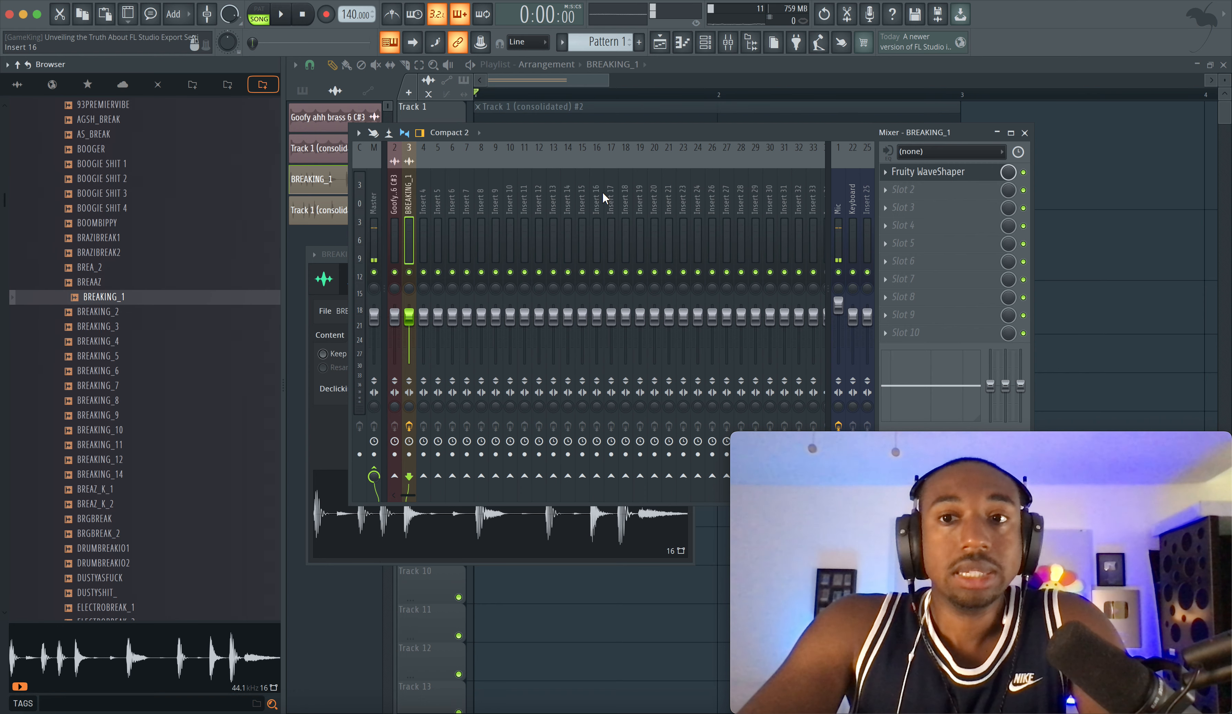
{"action": "left_click", "coordinate": [903, 334]}
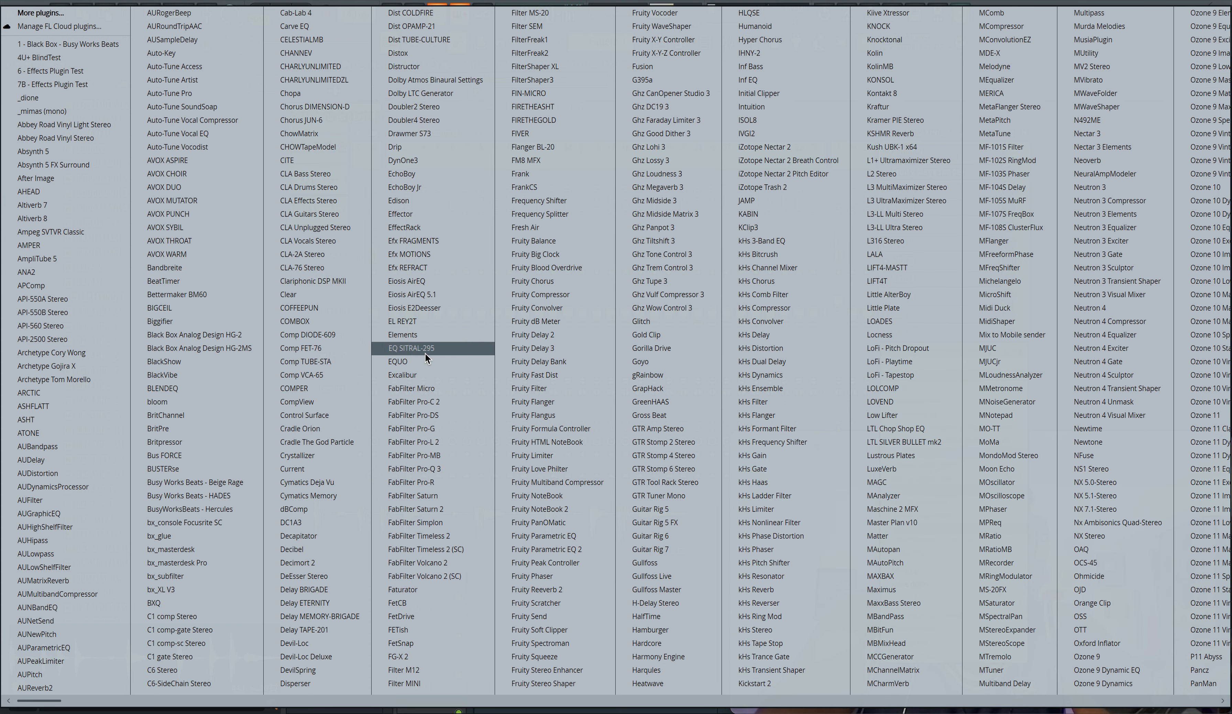
{"action": "left_click", "coordinate": [413, 201]}
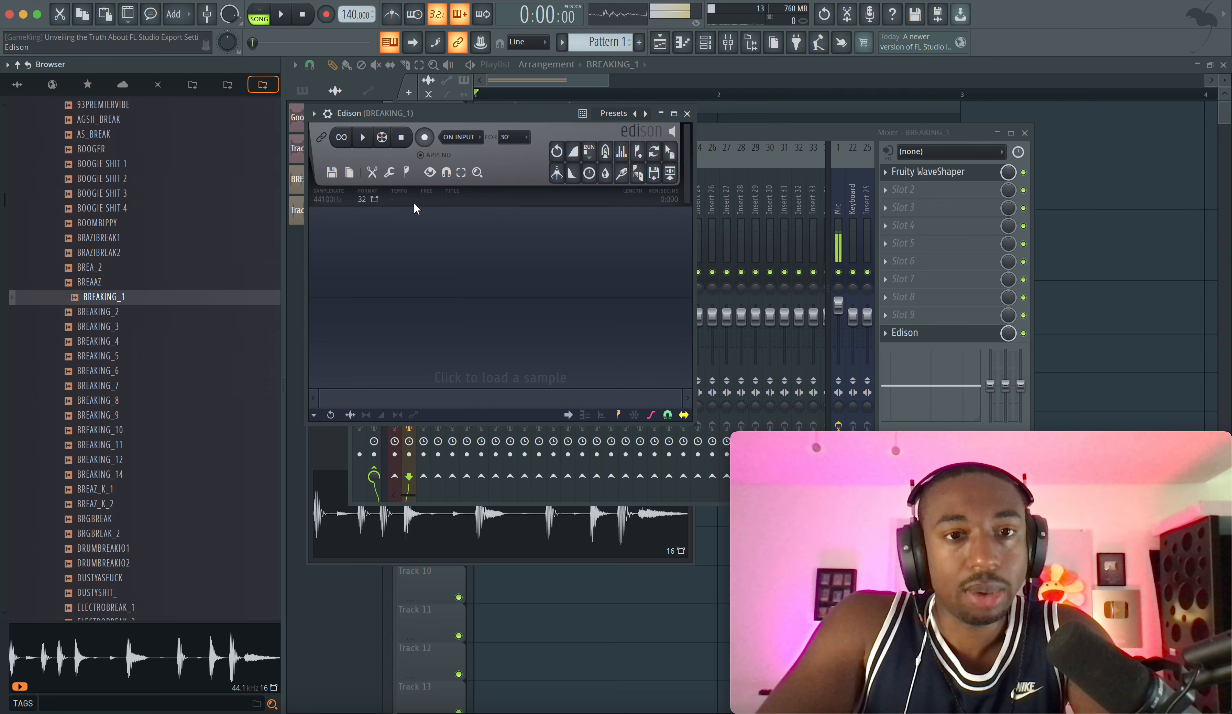
Set Edison to record on play, arm it, capture the BREAKING_1 loop during song playback, and stop playback and recording
{"action": "left_click", "coordinate": [465, 137]}
{"action": "left_click", "coordinate": [459, 191]}
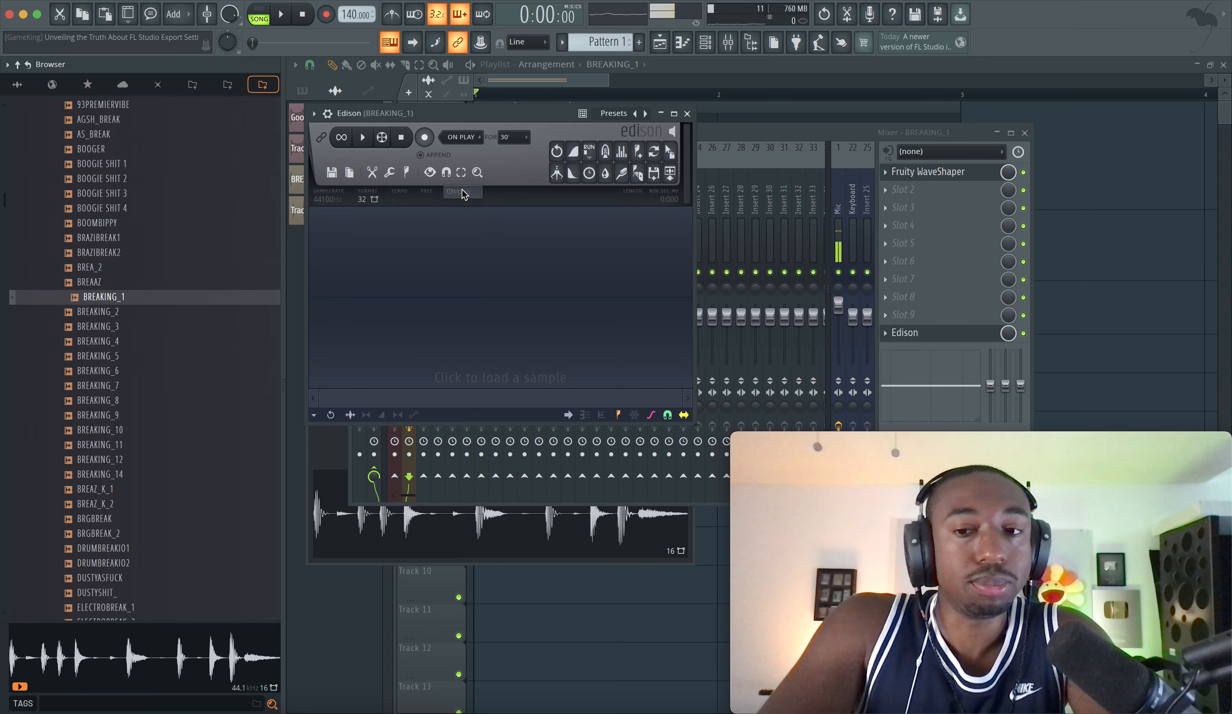
{"action": "left_click", "coordinate": [425, 137]}
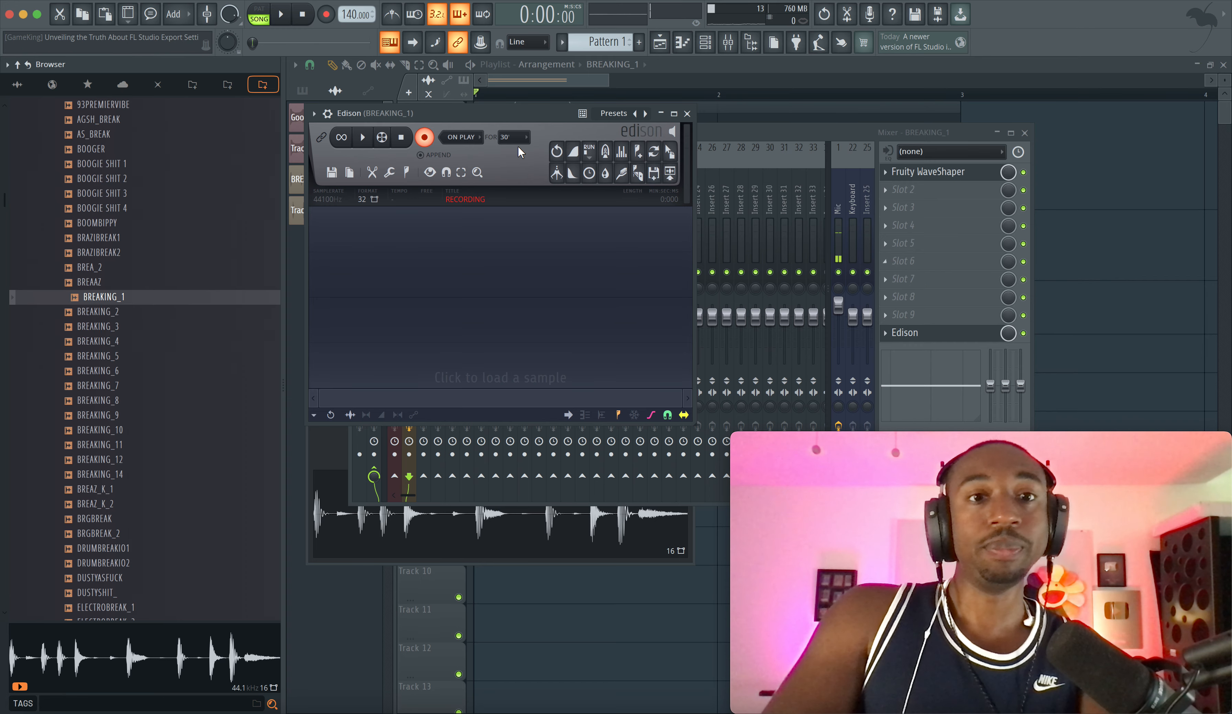
{"action": "left_click", "coordinate": [282, 14]}
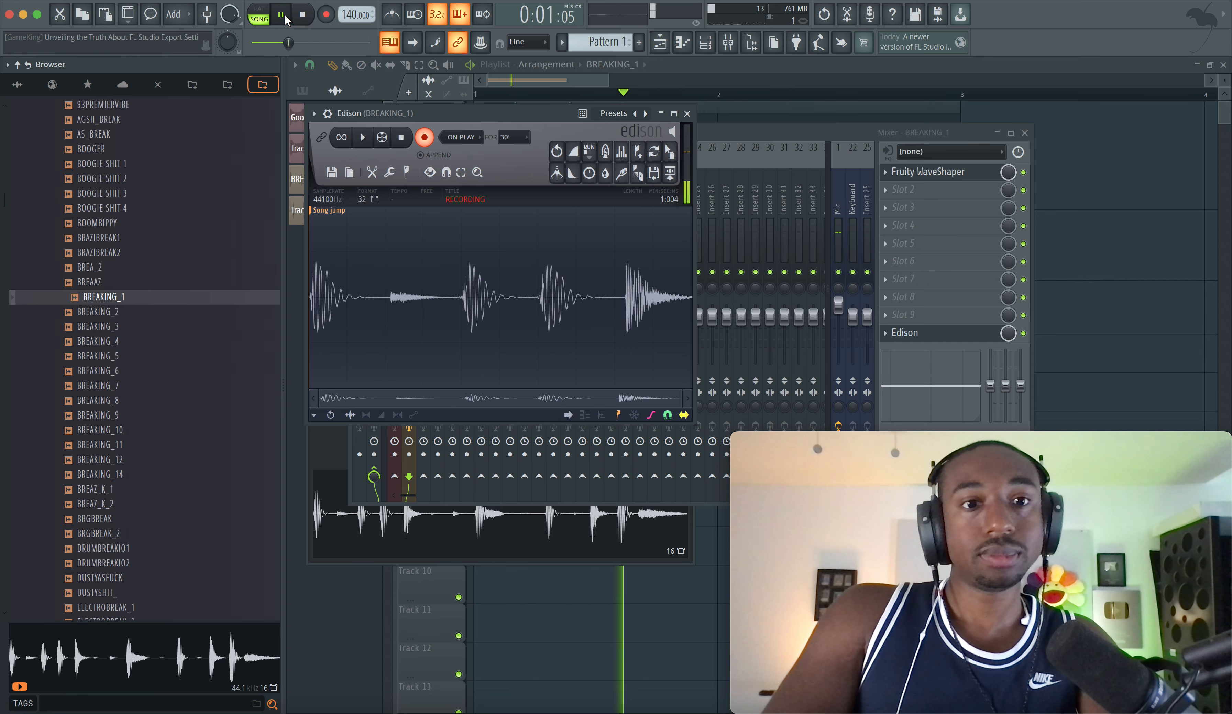
{"action": "left_click", "coordinate": [309, 19]}
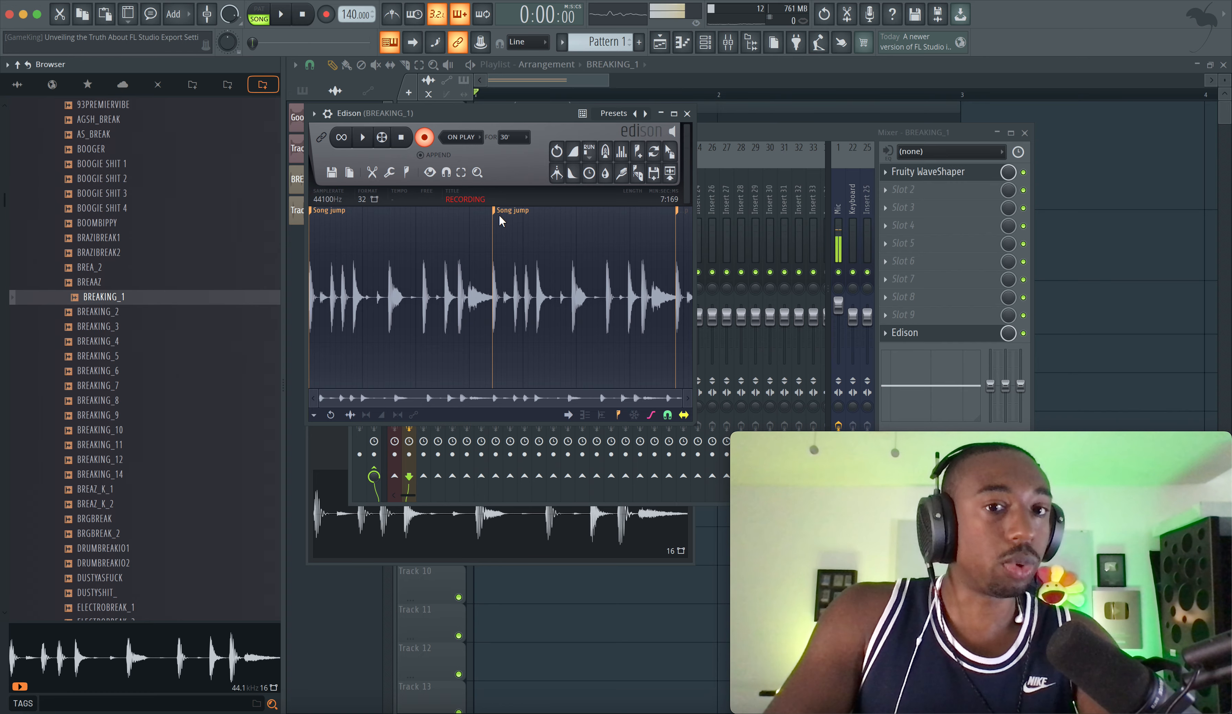
{"action": "left_click", "coordinate": [425, 137]}
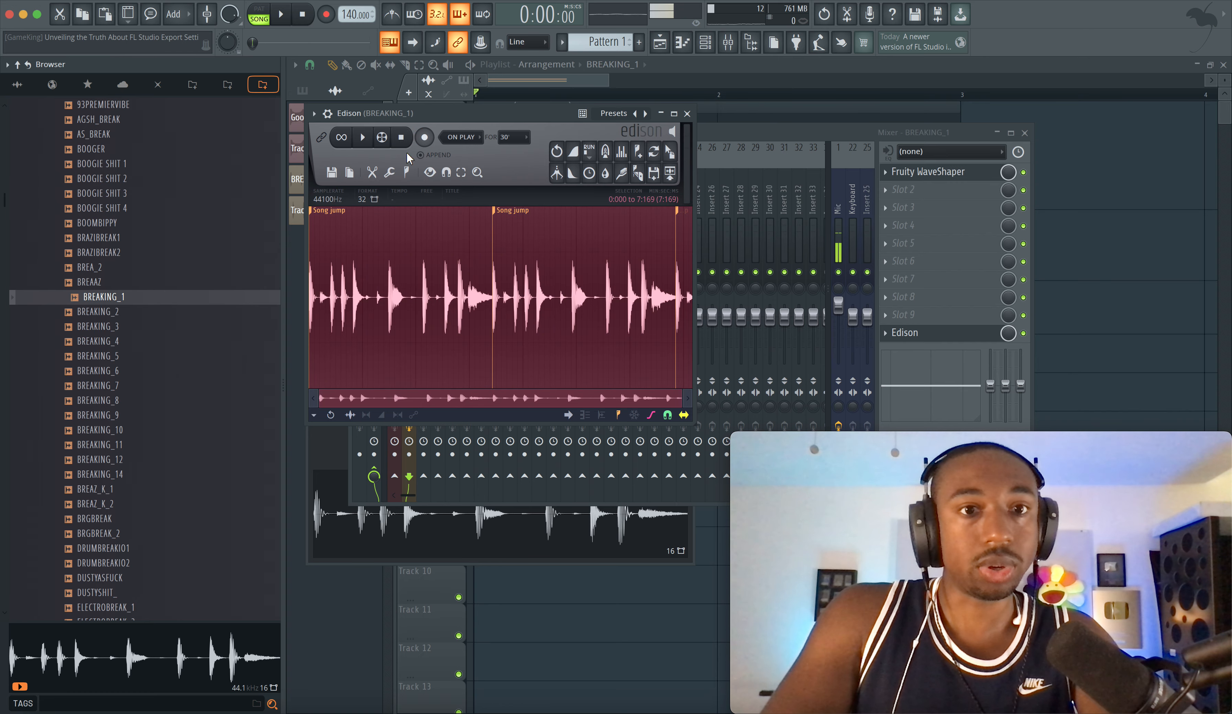
Select the region between the first two Song jump markers in Edison and send it to the playlist as an audio clip
{"action": "left_click", "coordinate": [338, 214]}
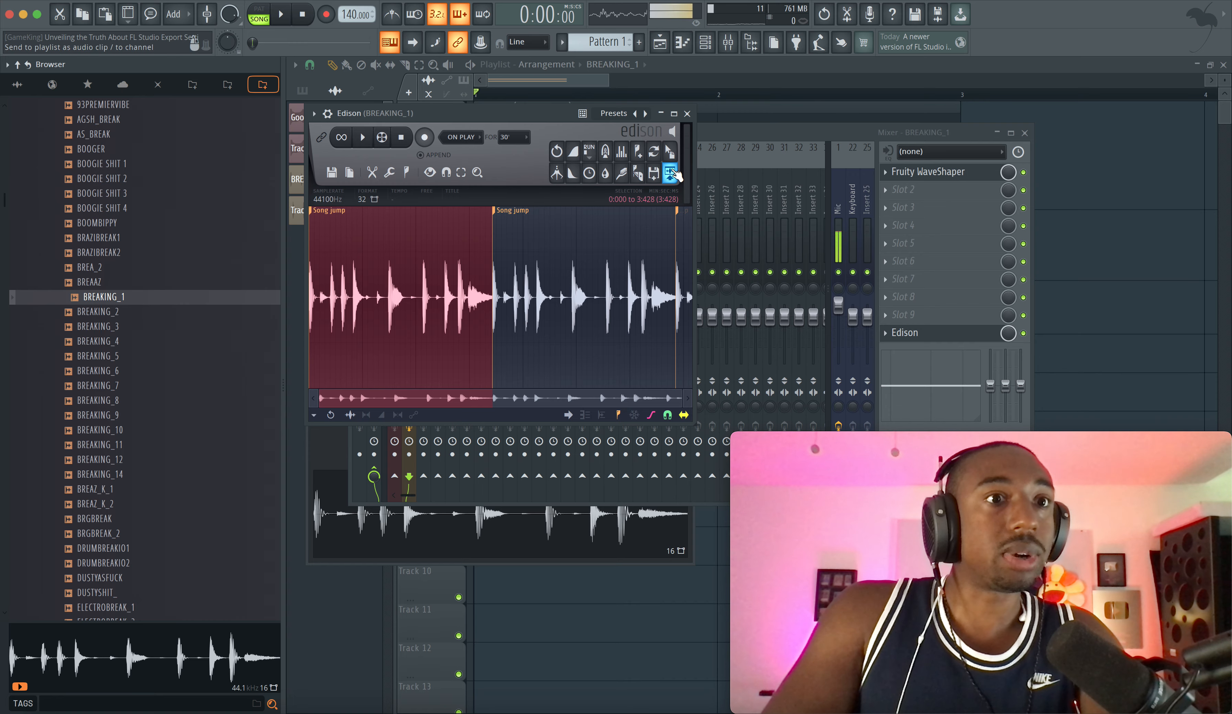
{"action": "left_click", "coordinate": [670, 172]}
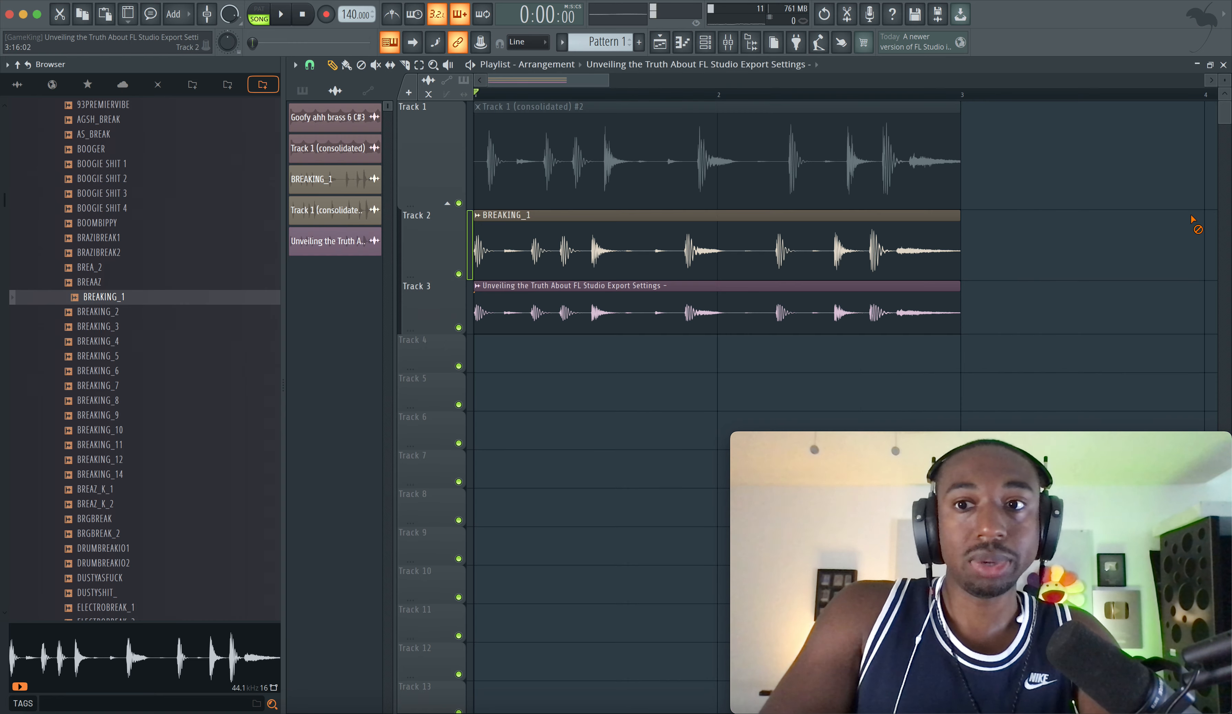
{"action": "scroll", "coordinate": [621, 305], "scroll_direction": "up", "scroll_amount": 3}
{"action": "scroll", "coordinate": [620, 306], "scroll_direction": "down", "scroll_amount": 3}
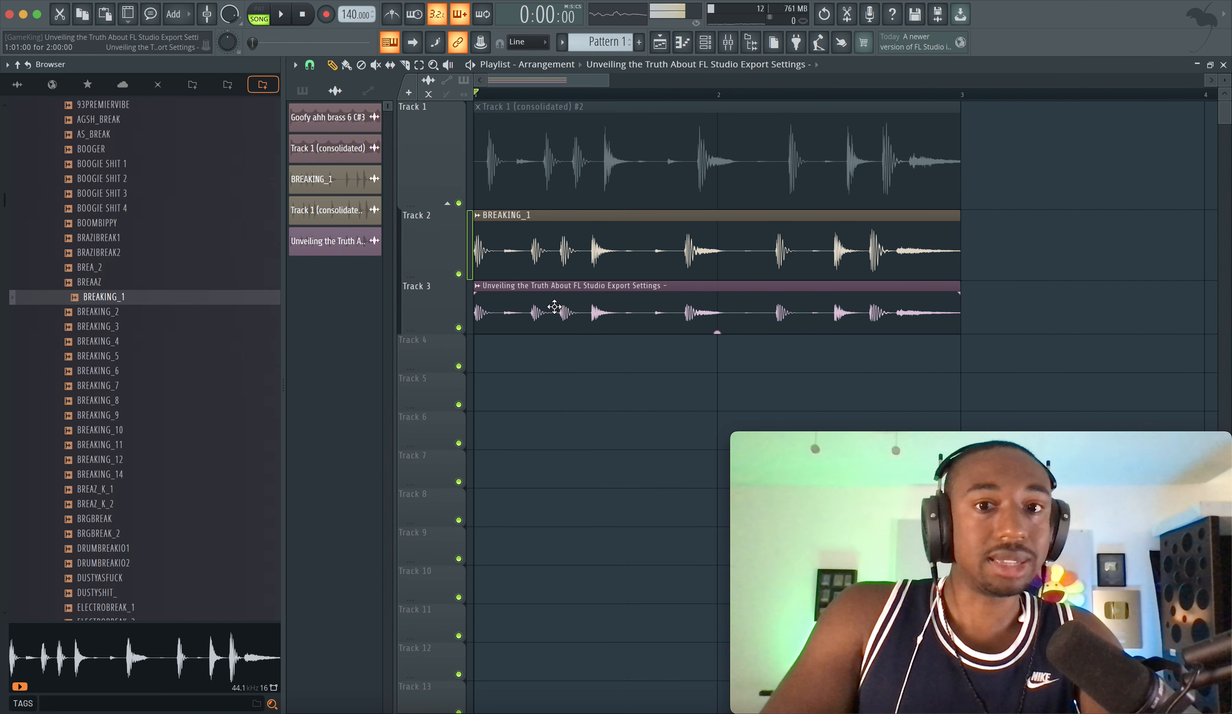
Mute Track 2, play the Edison-recorded clip on its own while making Track 3 taller, and stop playback
{"action": "left_click", "coordinate": [459, 274]}
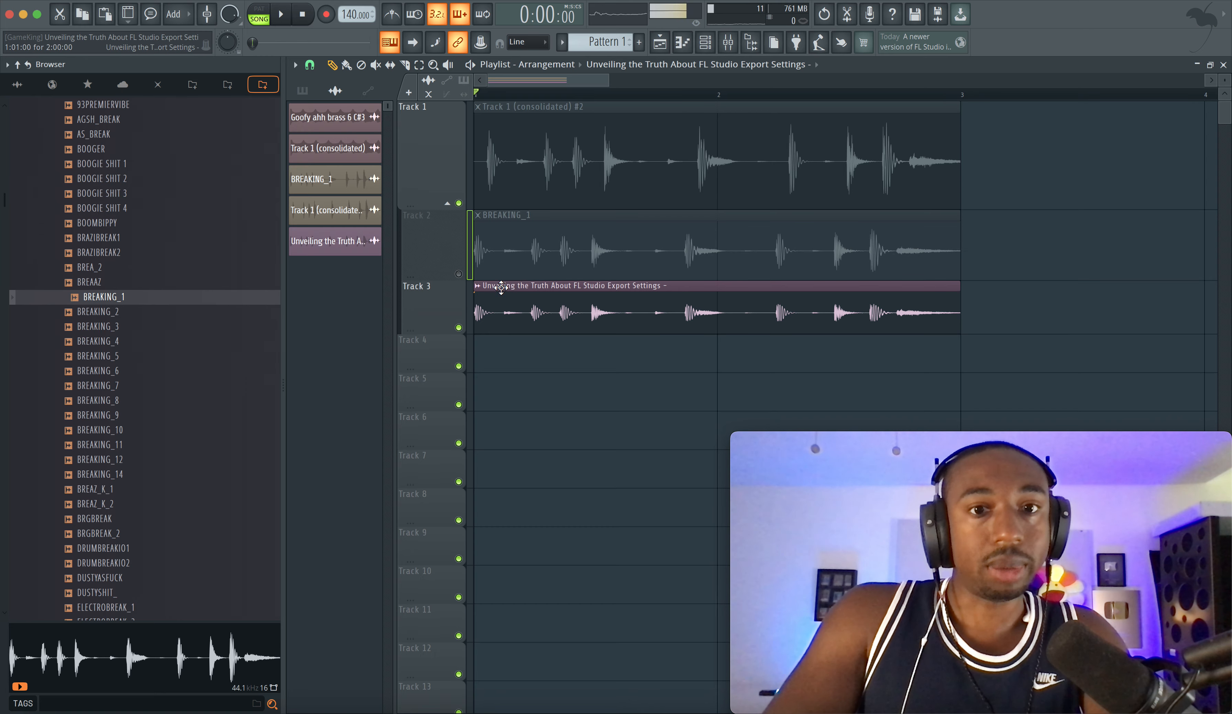
{"action": "key", "text": "space"}
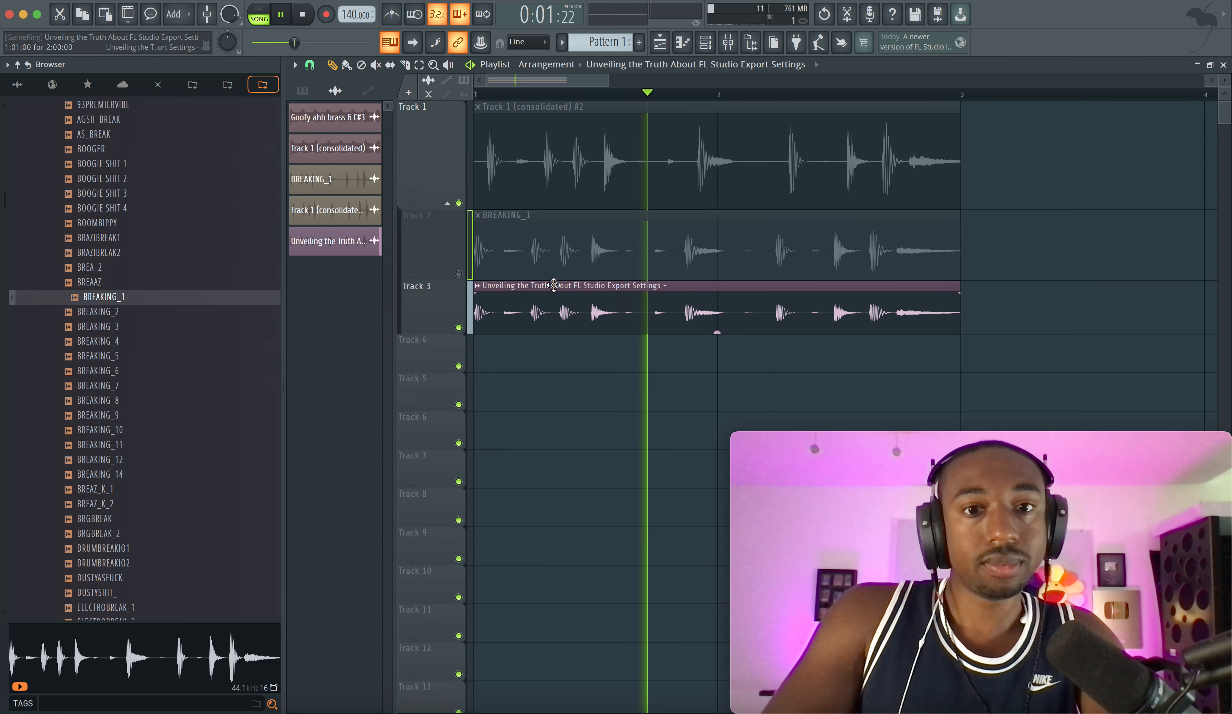
{"action": "left_click_drag", "start_coordinate": [439, 331], "coordinate": [443, 373]}
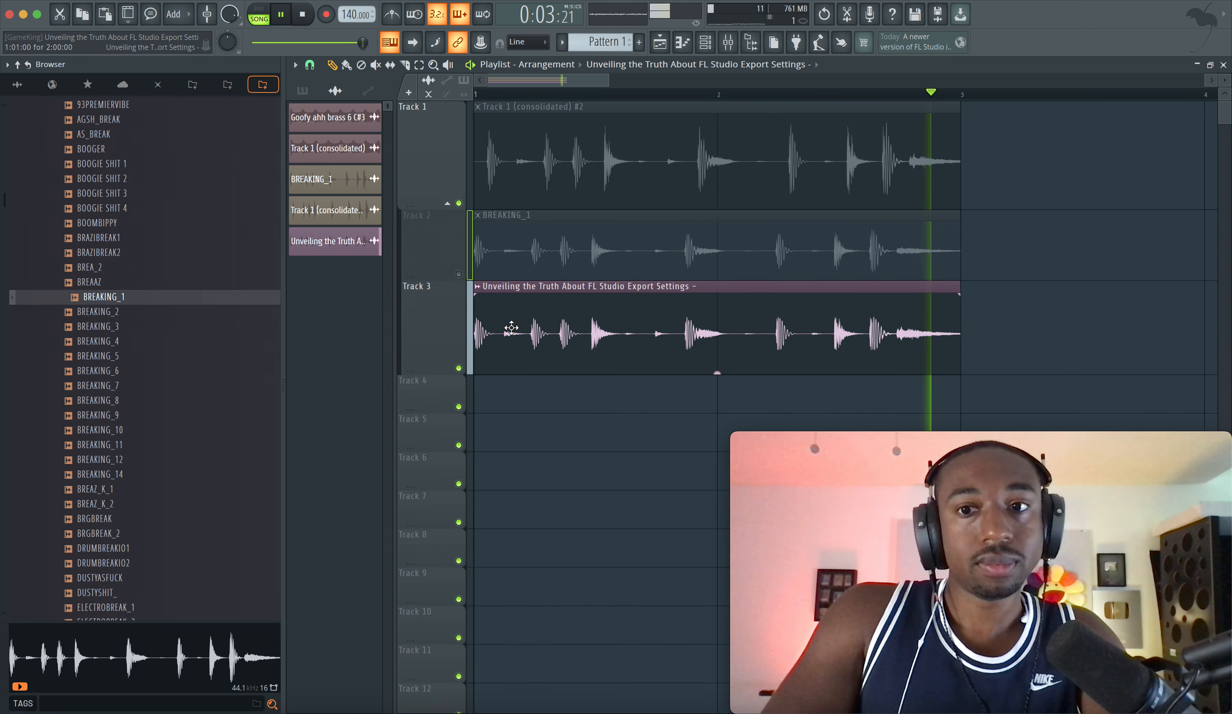
{"action": "scroll", "coordinate": [495, 320], "scroll_direction": "up", "scroll_amount": 2}
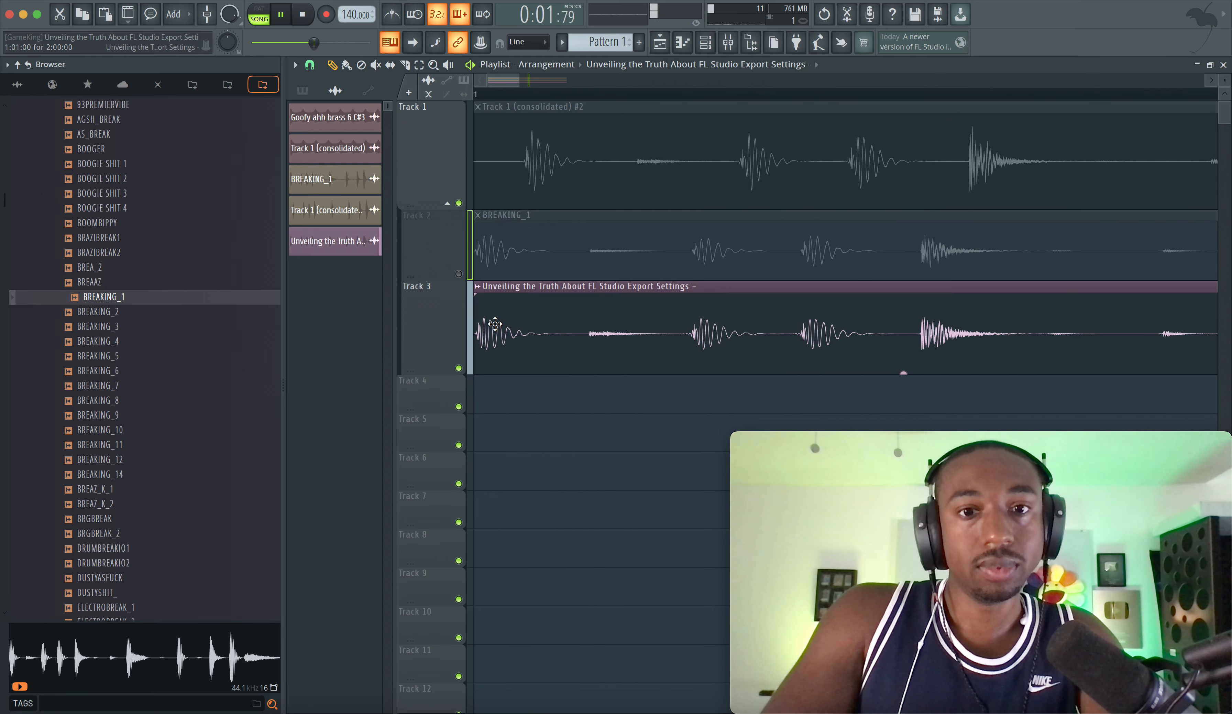
{"action": "scroll", "coordinate": [506, 328], "scroll_direction": "down", "scroll_amount": 2}
{"action": "key", "text": "space"}
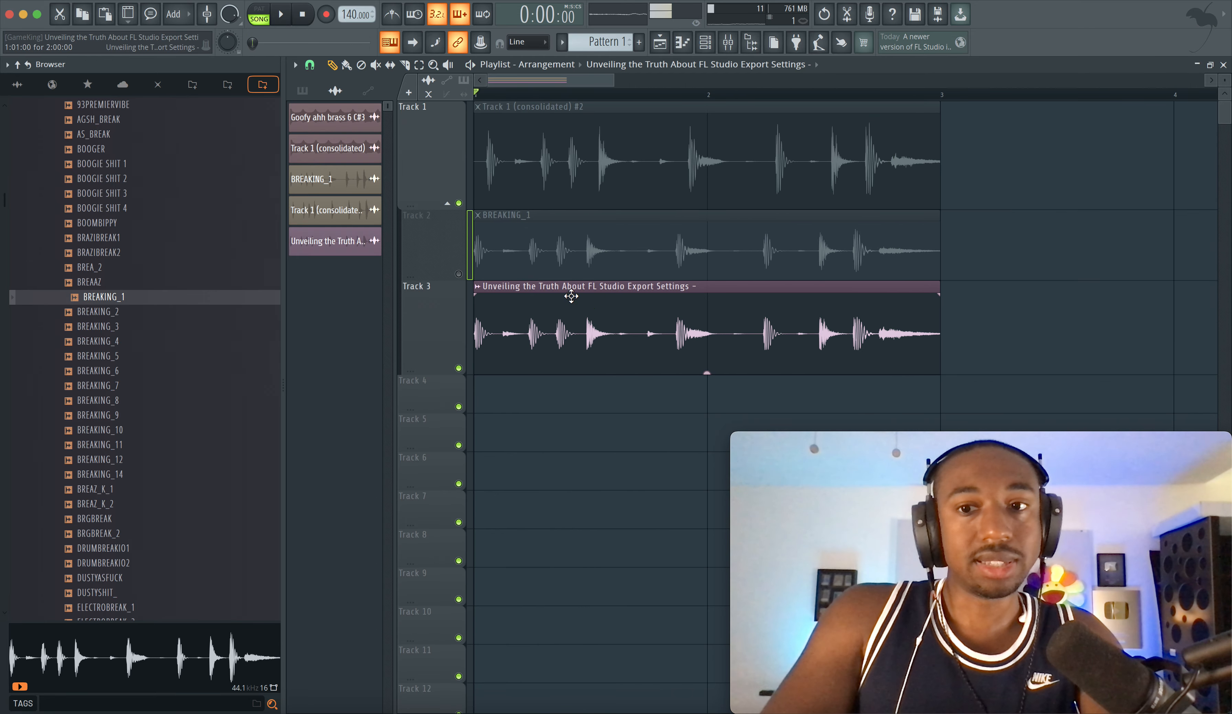
Open the Edison-recorded clip's sample in the audio editor, view its file saving options, and close the editor and clip settings
{"action": "double_click", "coordinate": [540, 320]}
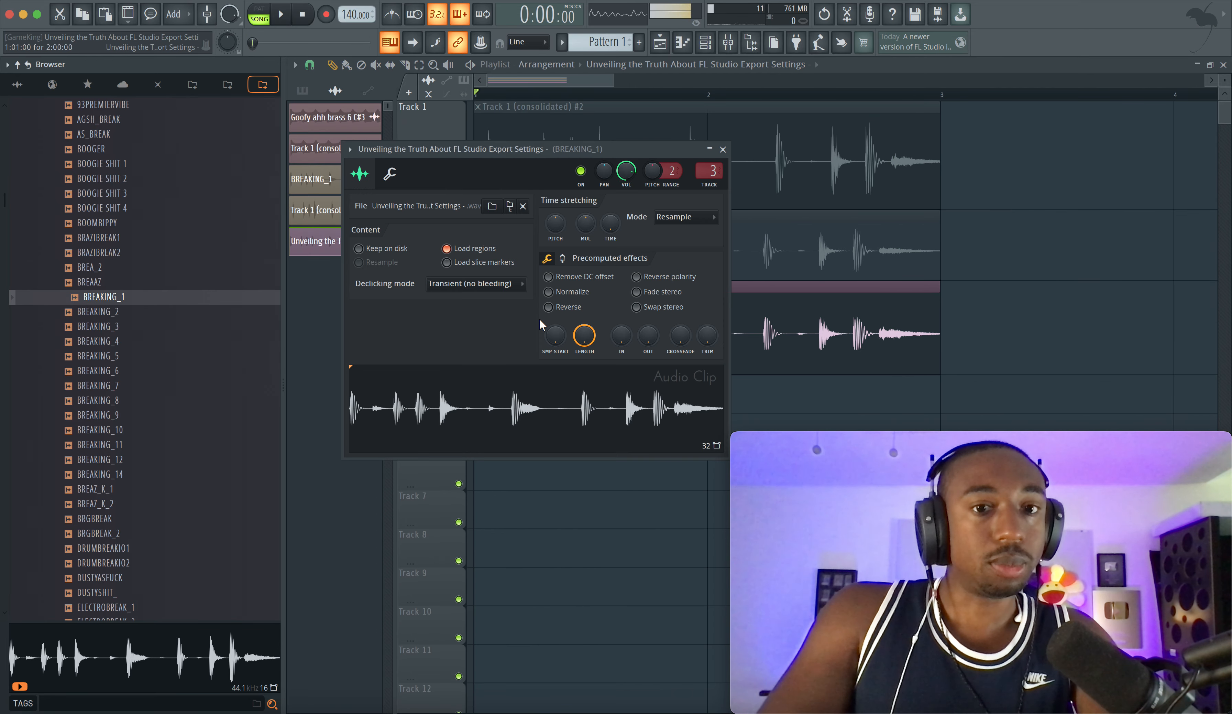
{"action": "right_click", "coordinate": [463, 395]}
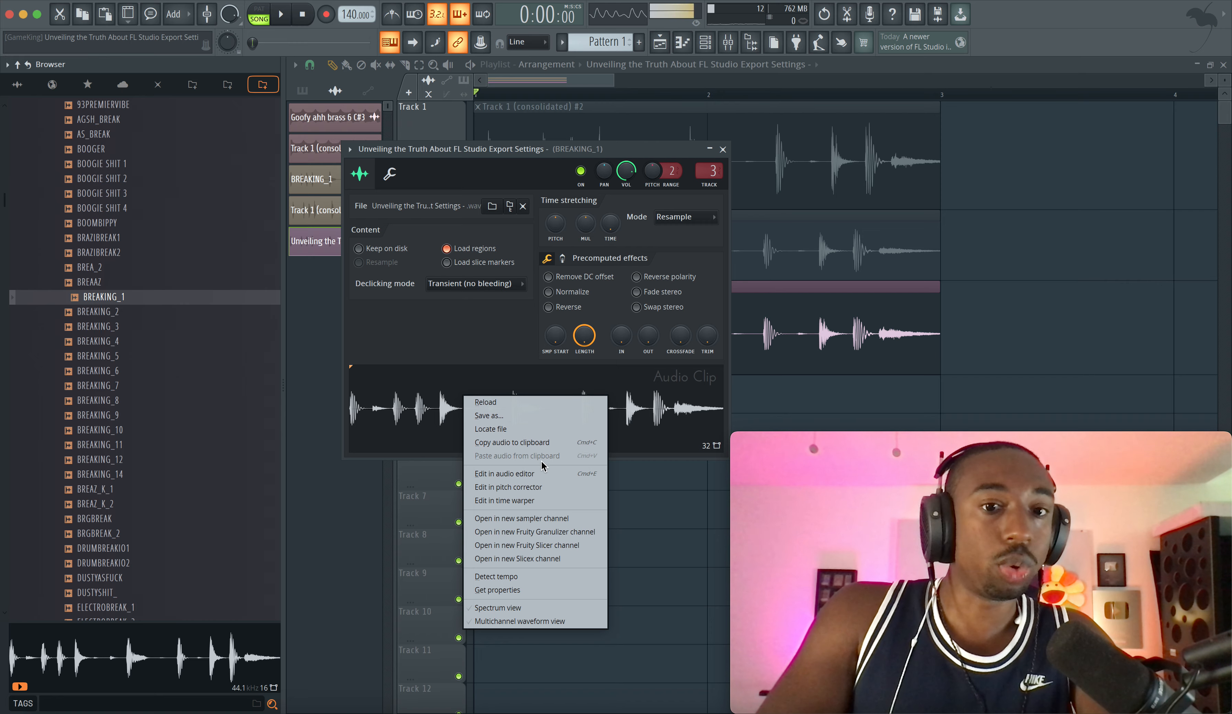
{"action": "left_click", "coordinate": [540, 472]}
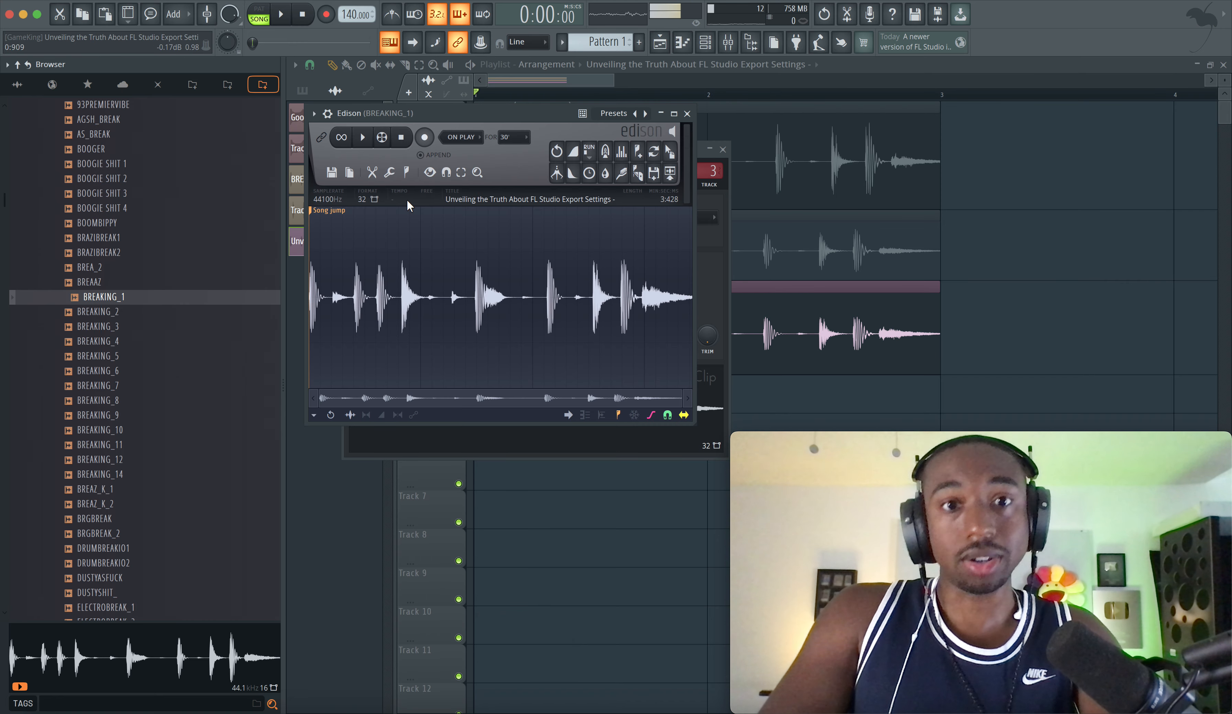
{"action": "left_click", "coordinate": [332, 173]}
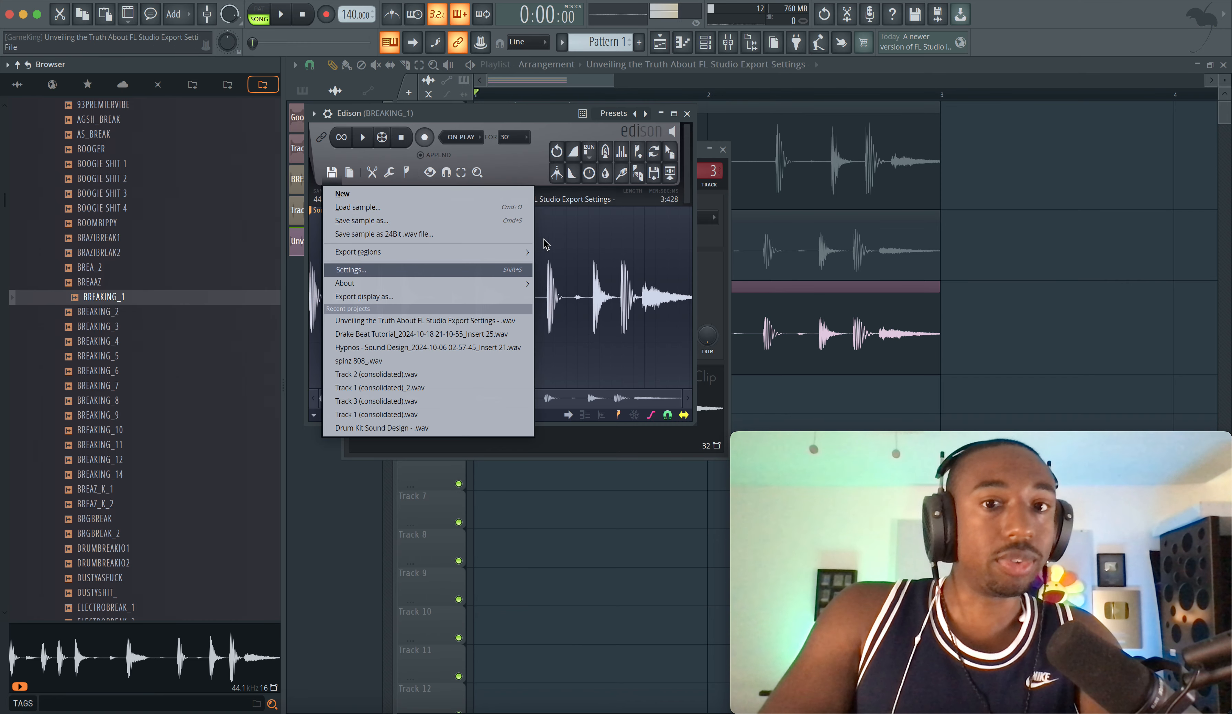
{"action": "left_click", "coordinate": [688, 113]}
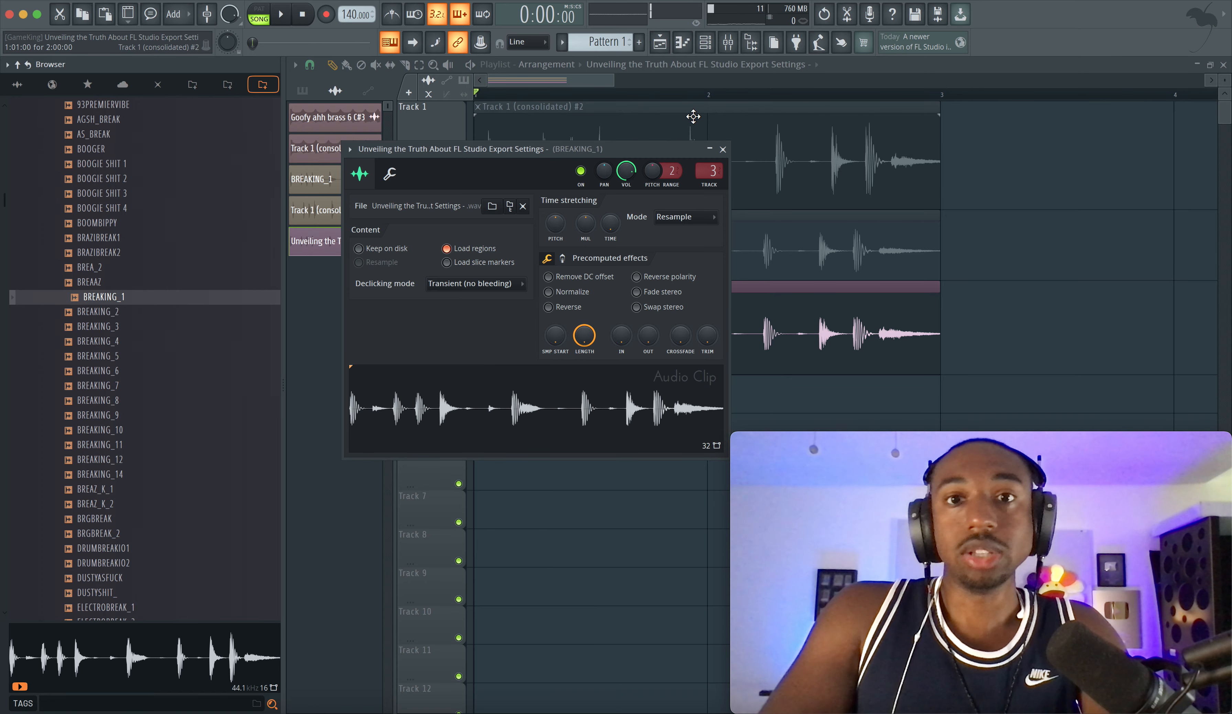
{"action": "left_click", "coordinate": [723, 150]}
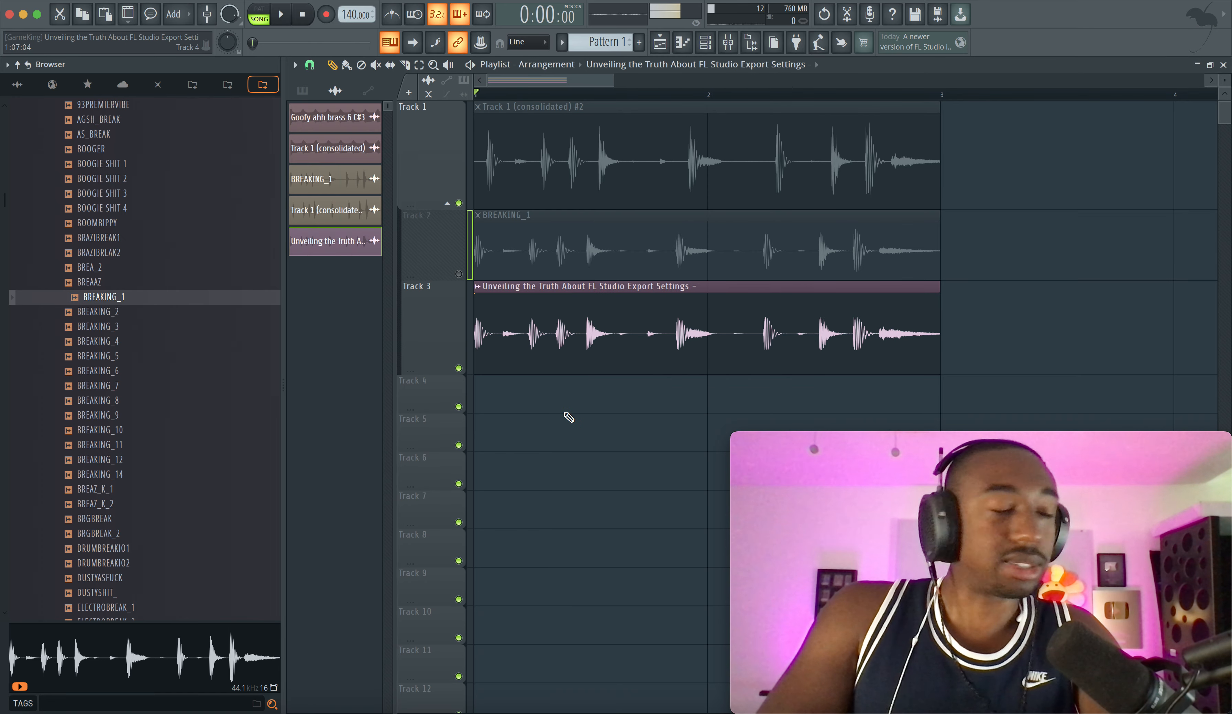
Unmute Track 2, mute Track 3, and consolidate Track 2 from track start with insert effects enabled
{"action": "scroll", "coordinate": [529, 439], "scroll_direction": "up", "scroll_amount": 3}
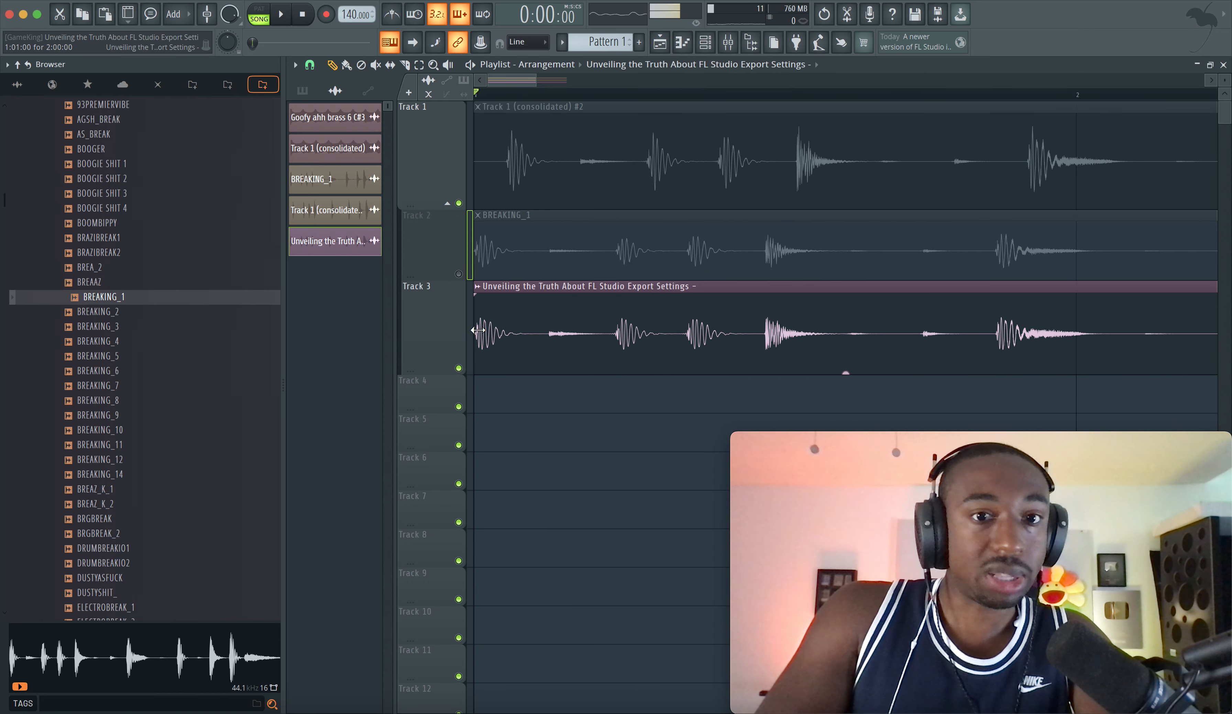
{"action": "scroll", "coordinate": [484, 270], "scroll_direction": "down", "scroll_amount": 3}
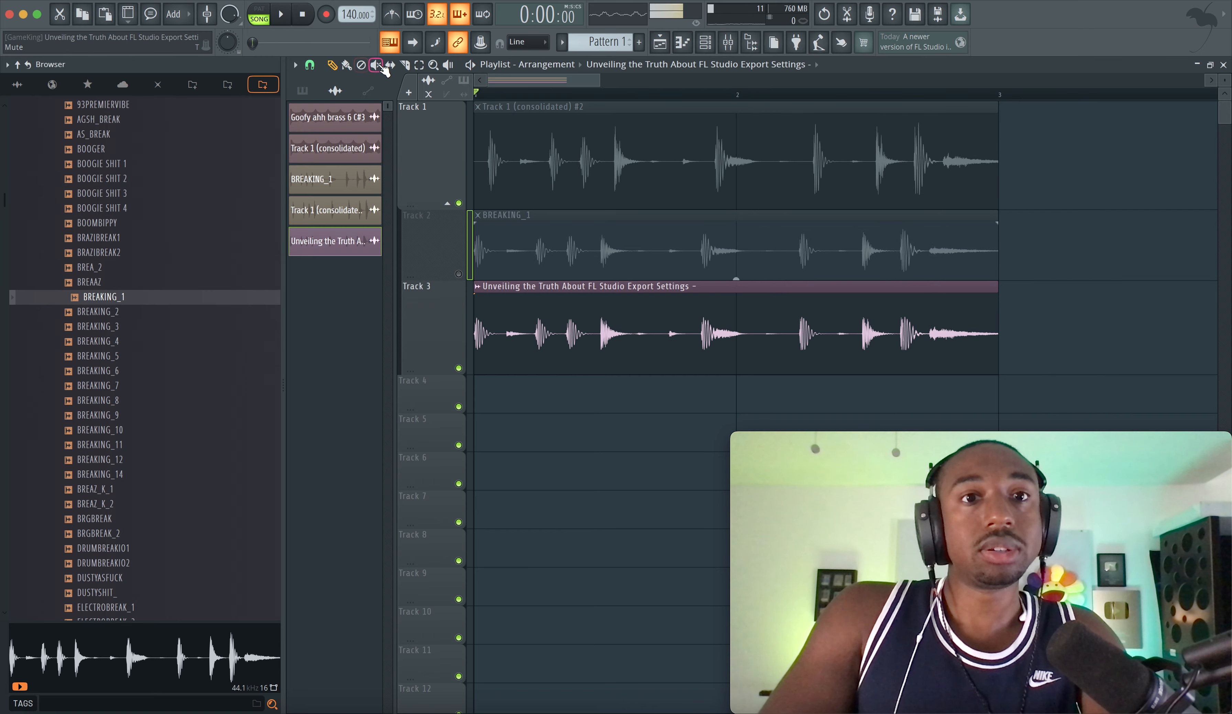
{"action": "left_click", "coordinate": [459, 273]}
{"action": "left_click", "coordinate": [458, 367]}
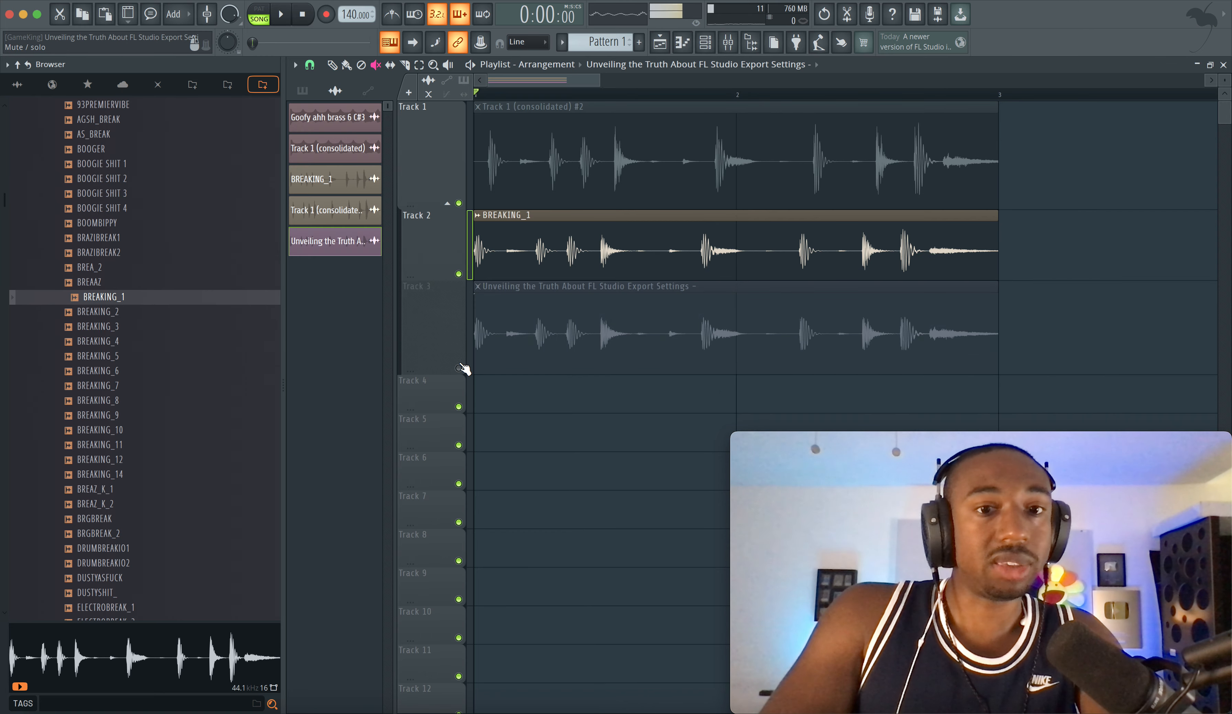
{"action": "right_click", "coordinate": [443, 215]}
{"action": "mouse_move", "coordinate": [530, 461]}
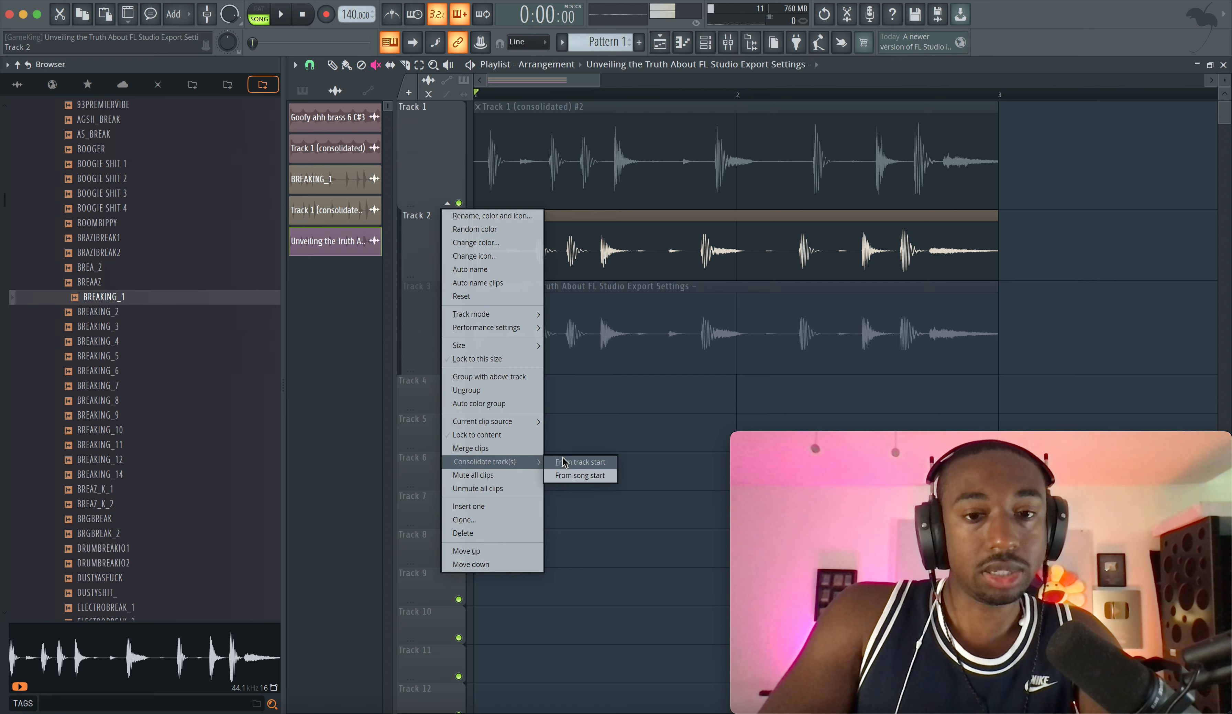
{"action": "left_click", "coordinate": [574, 460]}
{"action": "left_click", "coordinate": [637, 468]}
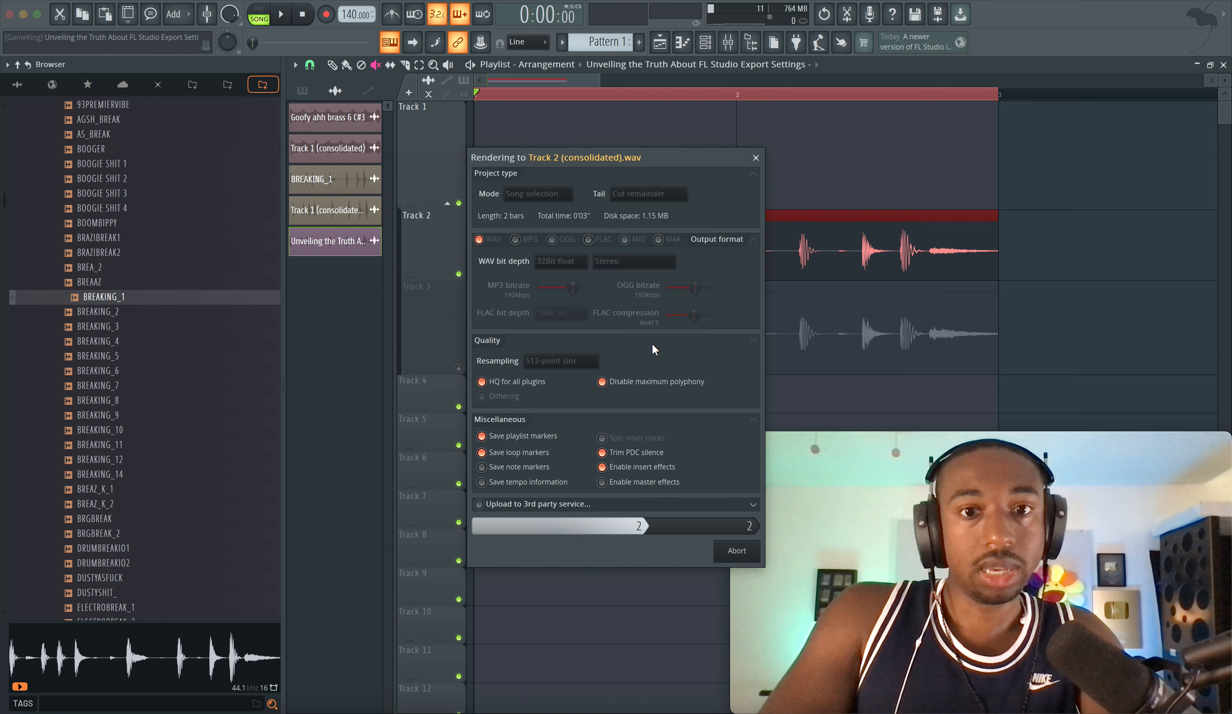
{"action": "left_click", "coordinate": [1128, 229]}
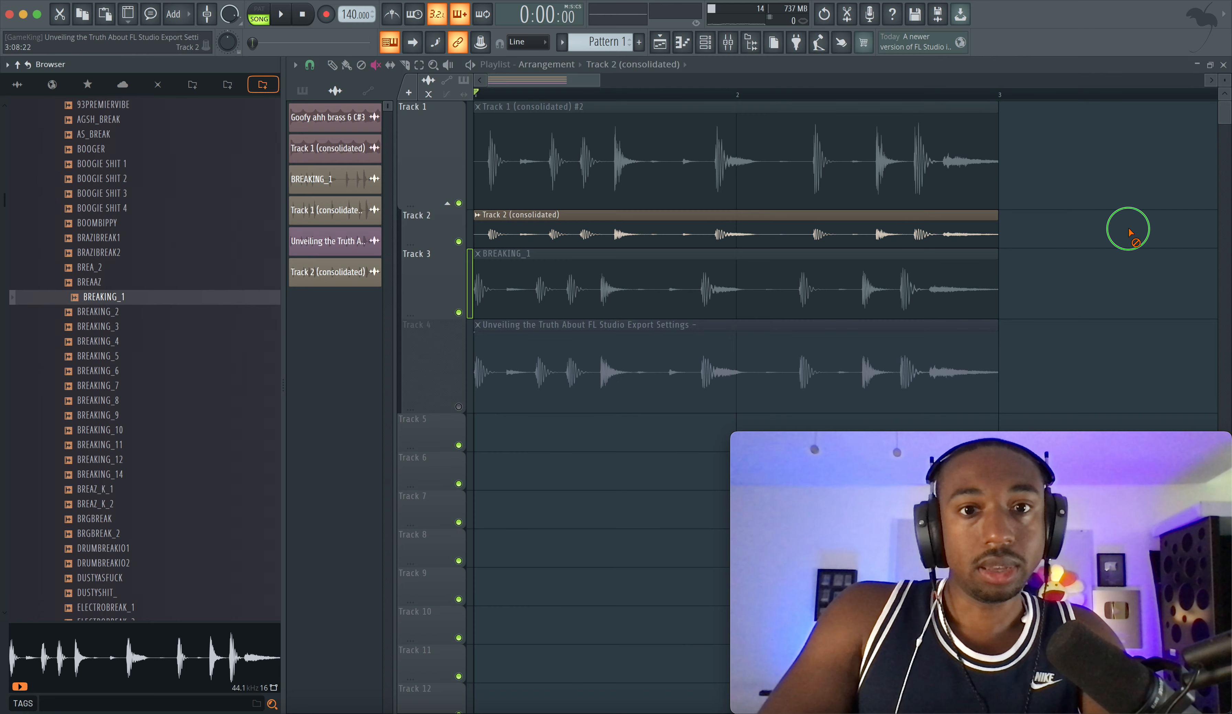
Unmute Track 4 and make Track 2 taller to compare the consolidated waveform's timing with the Edison recording
{"action": "scroll", "coordinate": [485, 257], "scroll_direction": "up", "scroll_amount": 5}
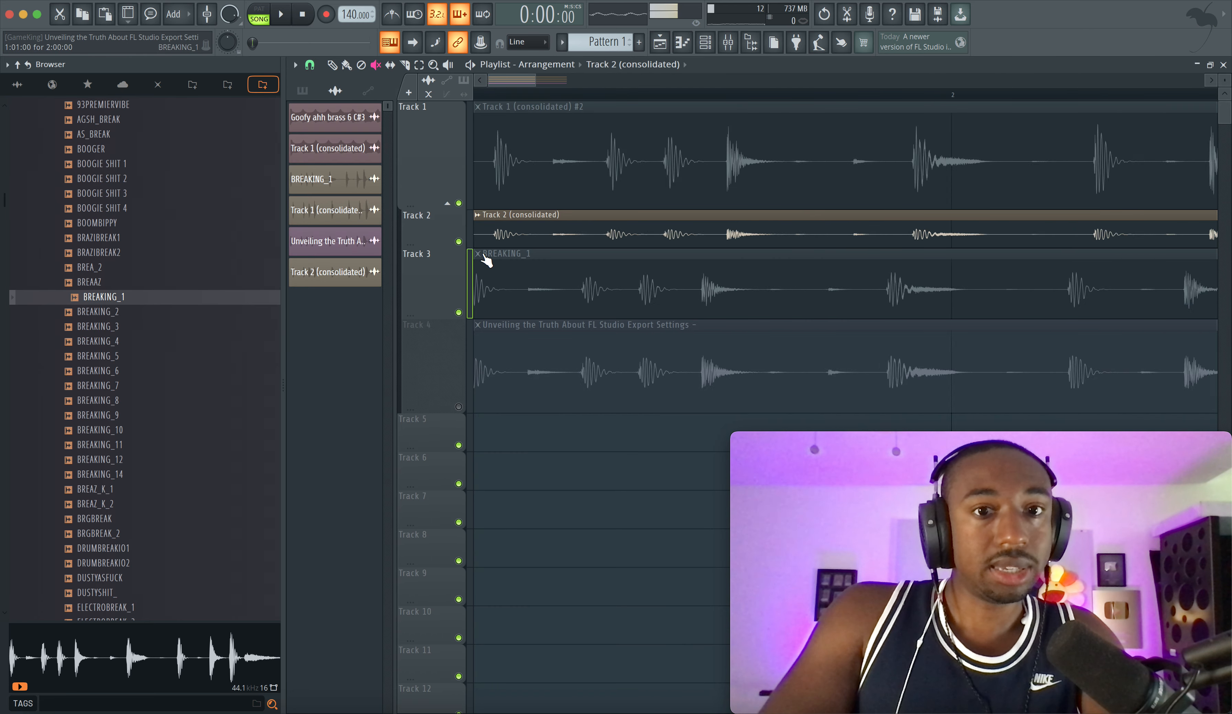
{"action": "left_click", "coordinate": [459, 406]}
{"action": "scroll", "coordinate": [531, 231], "scroll_direction": "up", "scroll_amount": 2}
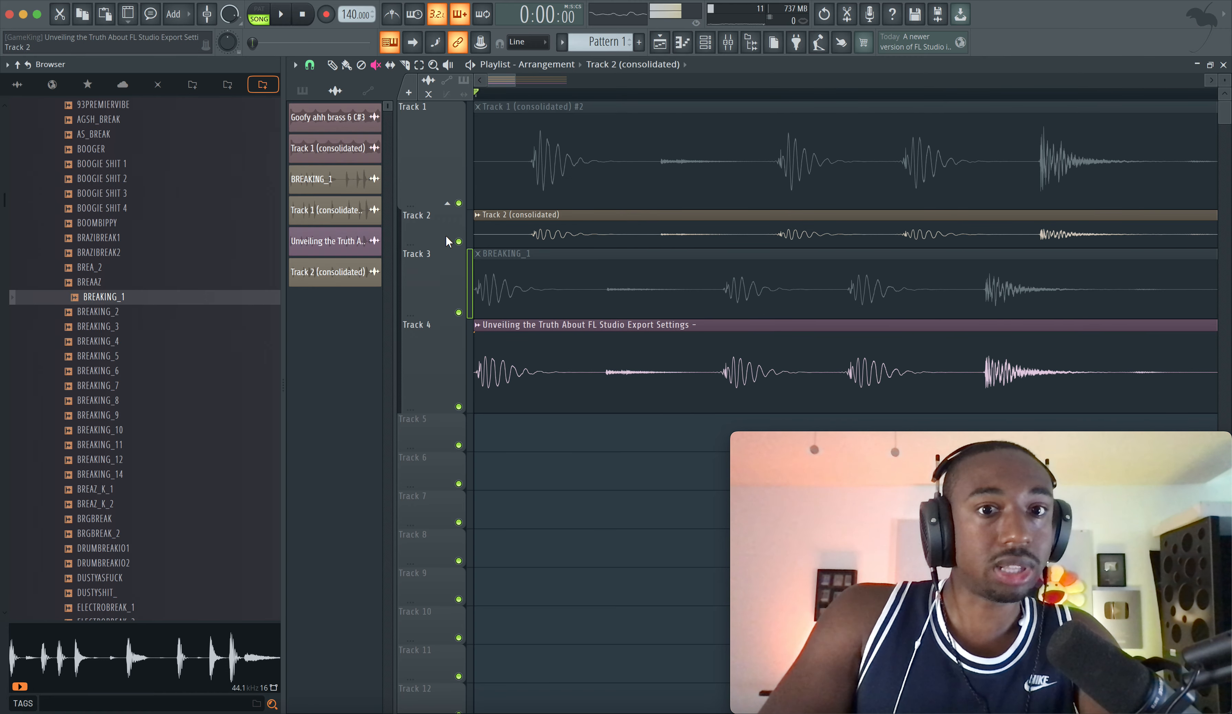
{"action": "left_click_drag", "start_coordinate": [440, 244], "coordinate": [471, 289]}
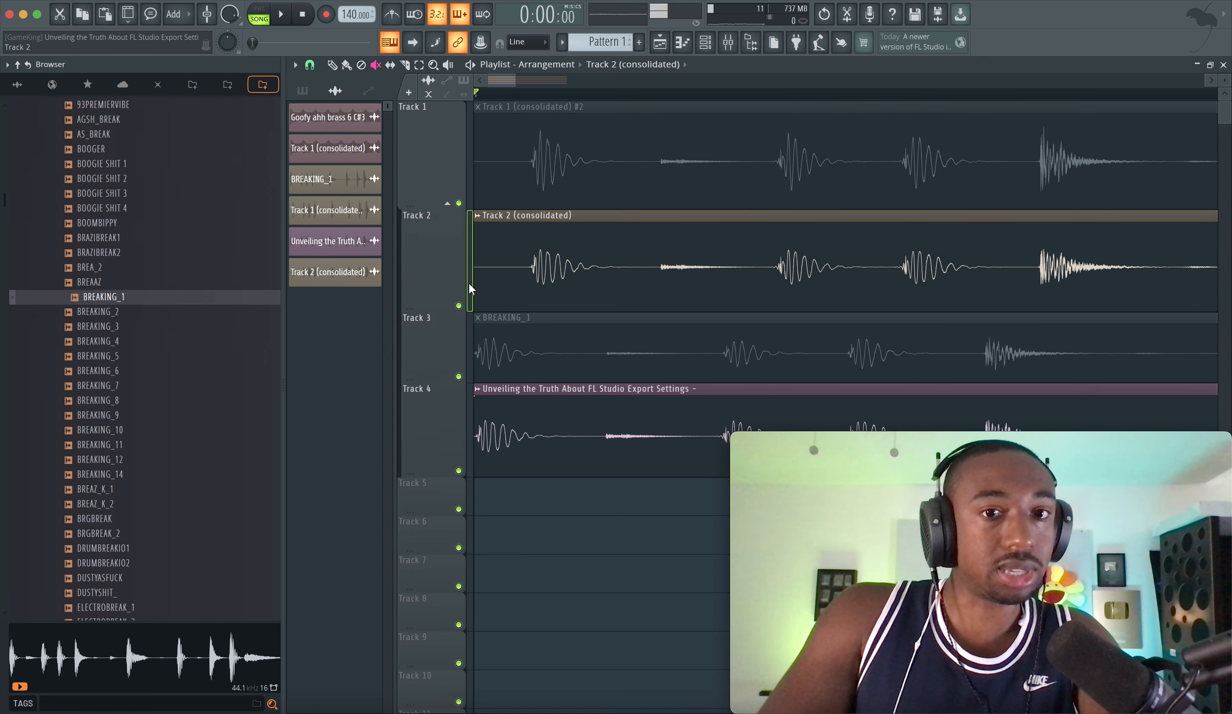
{"action": "scroll", "coordinate": [537, 284], "scroll_direction": "down", "scroll_amount": 5}
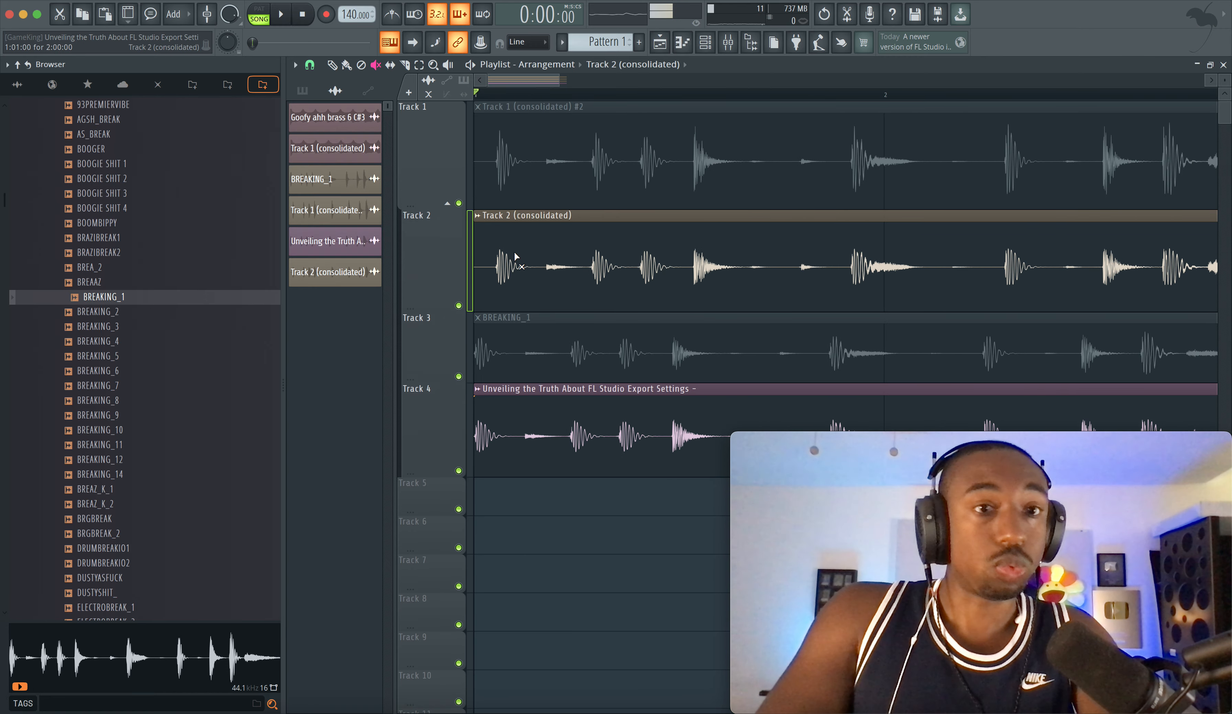
{"action": "scroll", "coordinate": [508, 283], "scroll_direction": "up", "scroll_amount": 5}
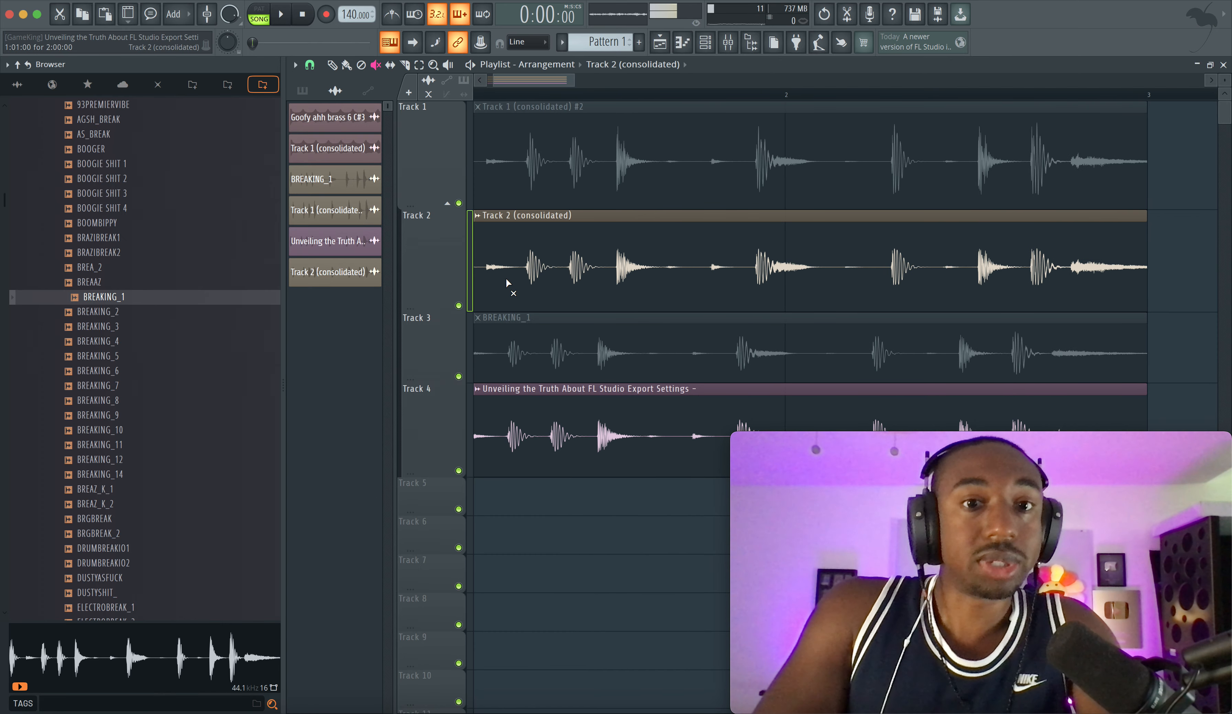
{"action": "scroll", "coordinate": [508, 282], "scroll_direction": "up", "scroll_amount": 2}
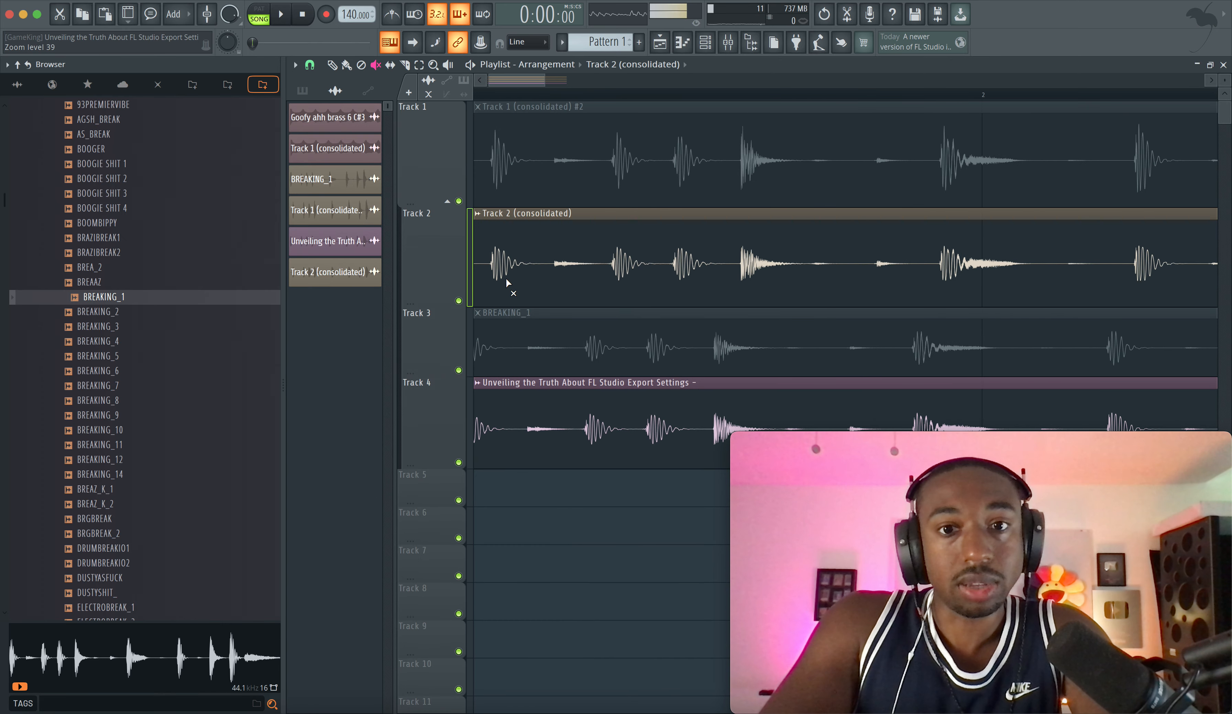
Toggle the mute on the Track 2 (consolidated) clip while comparing waveforms, and leave that clip muted
{"action": "left_click", "coordinate": [524, 267]}
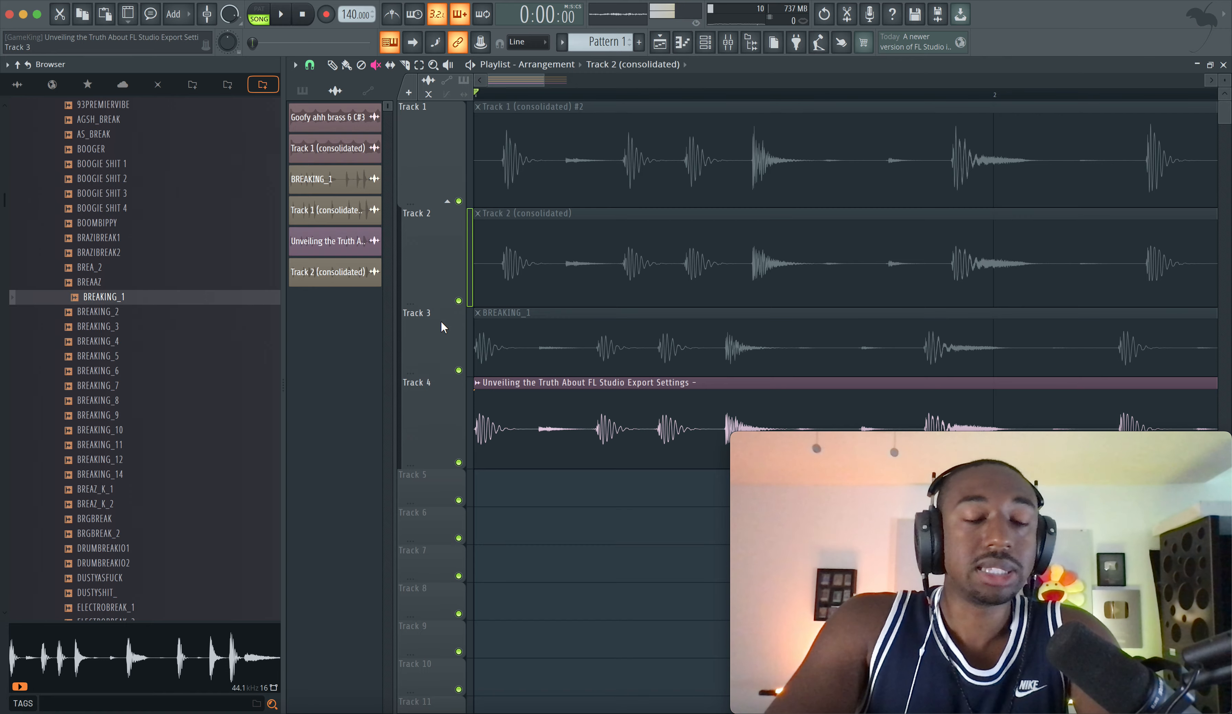
{"action": "left_click", "coordinate": [488, 253]}
{"action": "scroll", "coordinate": [506, 250], "scroll_direction": "up", "scroll_amount": 2}
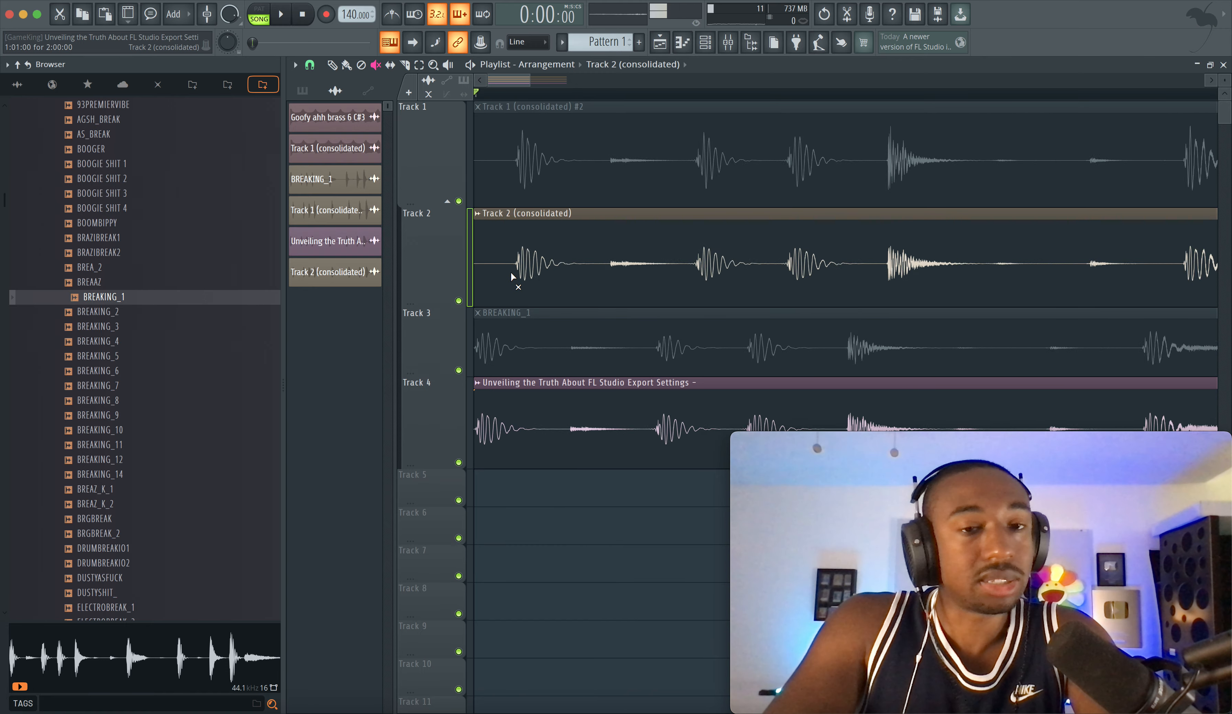
{"action": "scroll", "coordinate": [511, 271], "scroll_direction": "down", "scroll_amount": 2}
{"action": "left_click", "coordinate": [495, 270]}
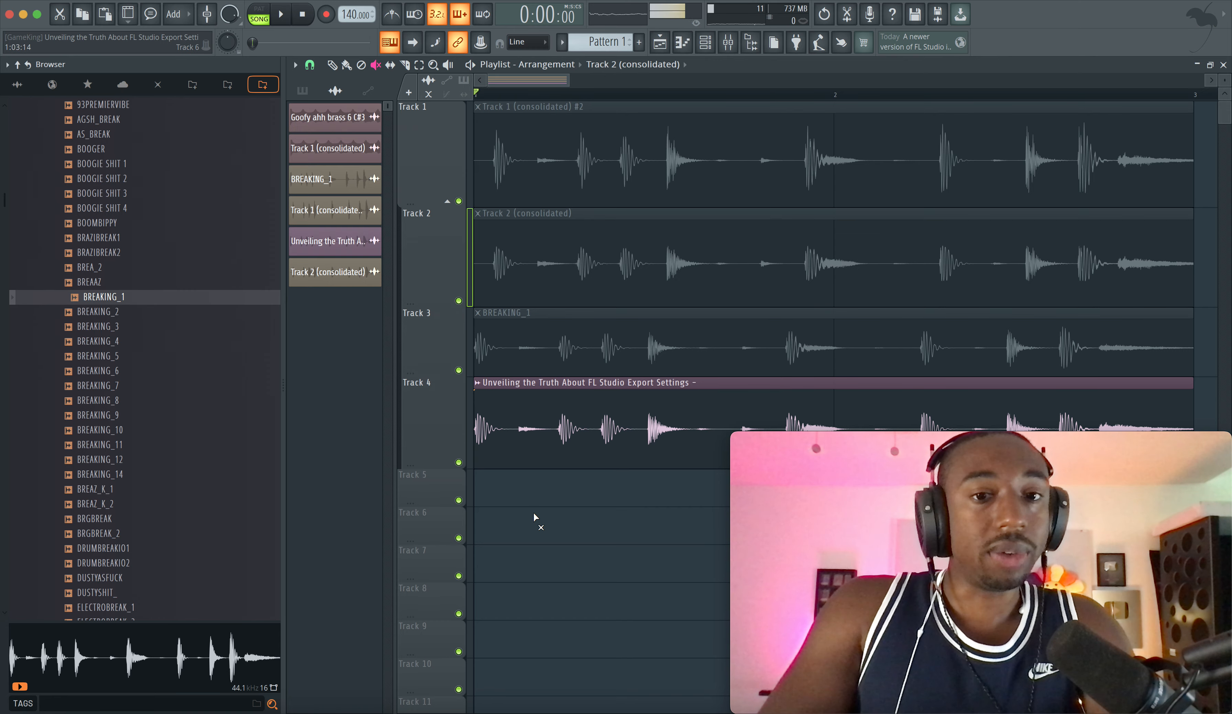
{"action": "scroll", "coordinate": [534, 517], "scroll_direction": "down", "scroll_amount": 2}
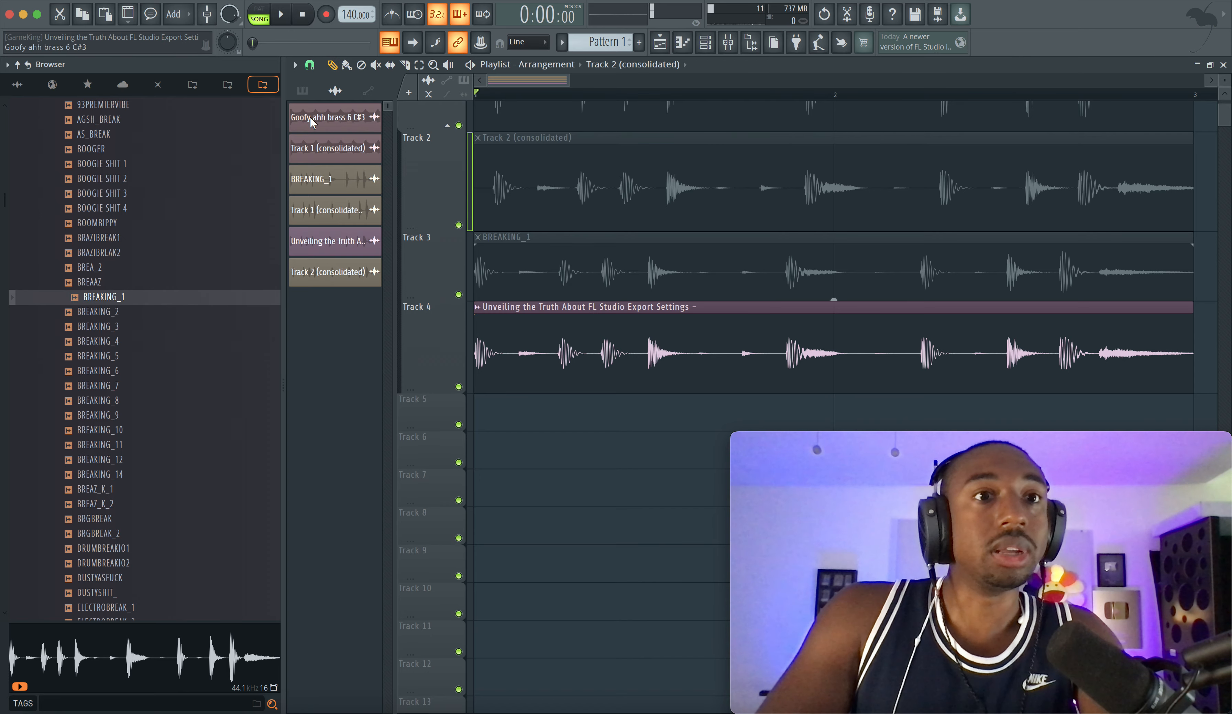
Play back the Edison recording on Track 4 while comparing its waveform timing with the clips above it
{"action": "scroll", "coordinate": [510, 345], "scroll_direction": "up", "scroll_amount": 3}
{"action": "scroll", "coordinate": [509, 345], "scroll_direction": "up", "scroll_amount": 1}
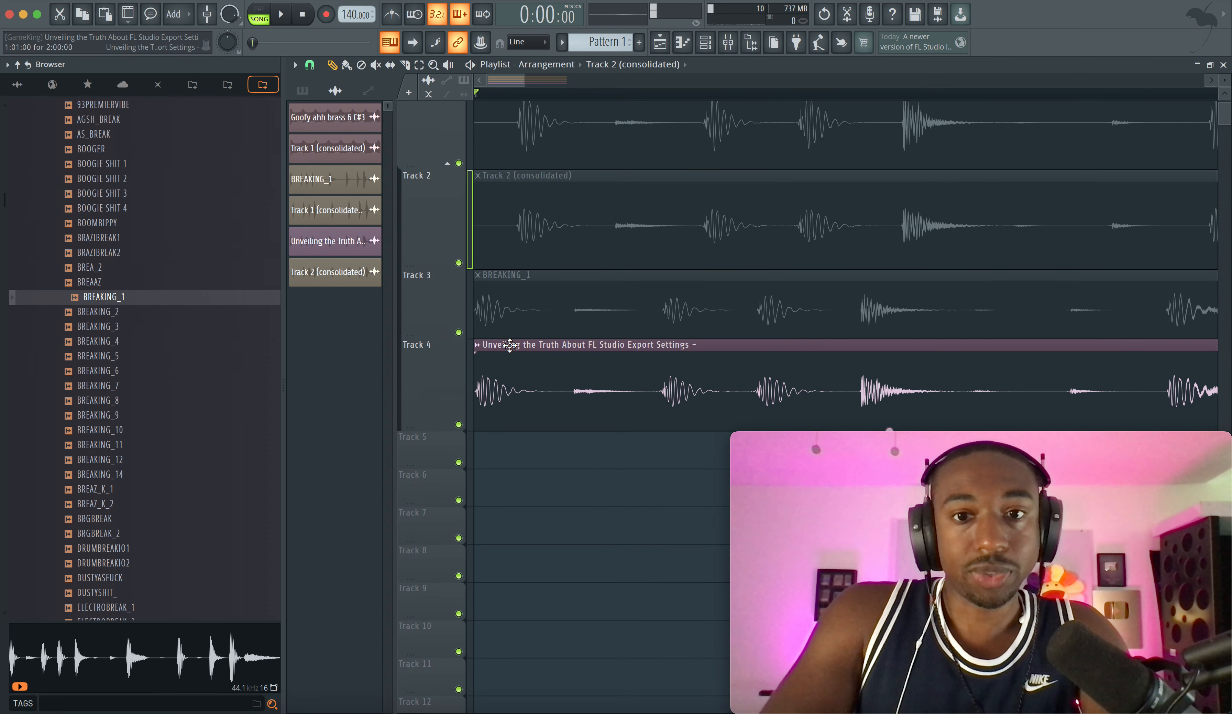
{"action": "scroll", "coordinate": [535, 356], "scroll_direction": "down", "scroll_amount": 4}
{"action": "key", "text": "space"}
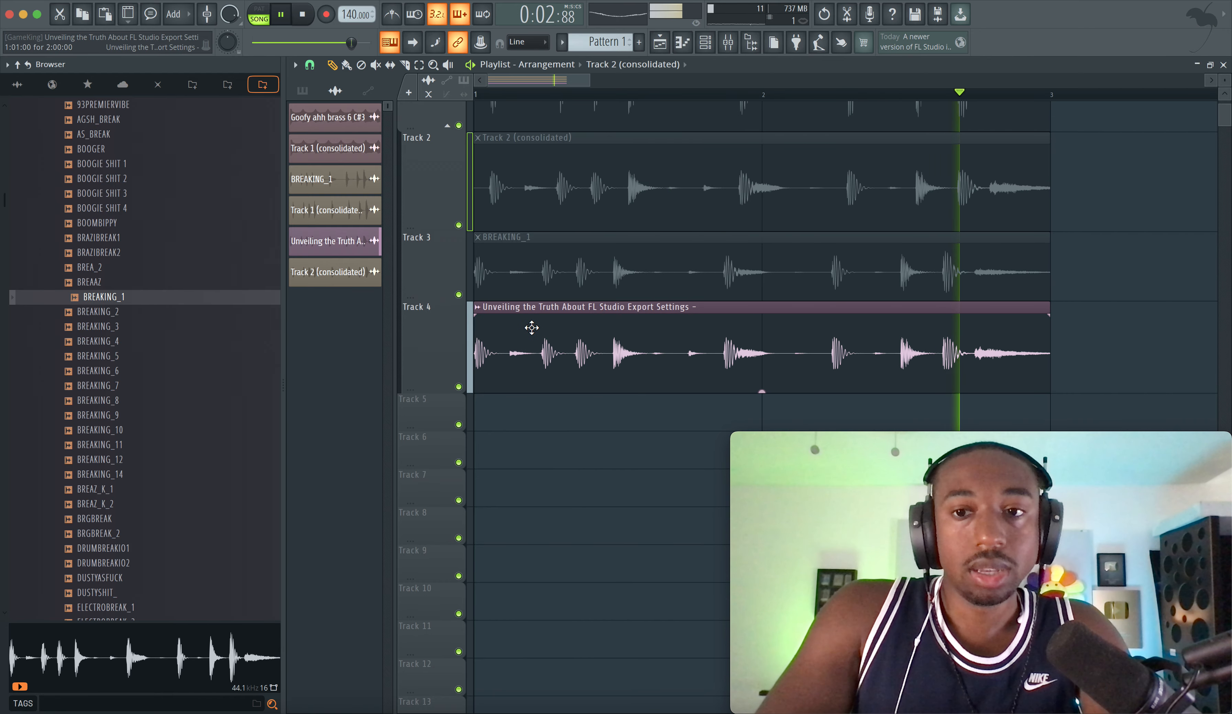
{"action": "key", "text": "space"}
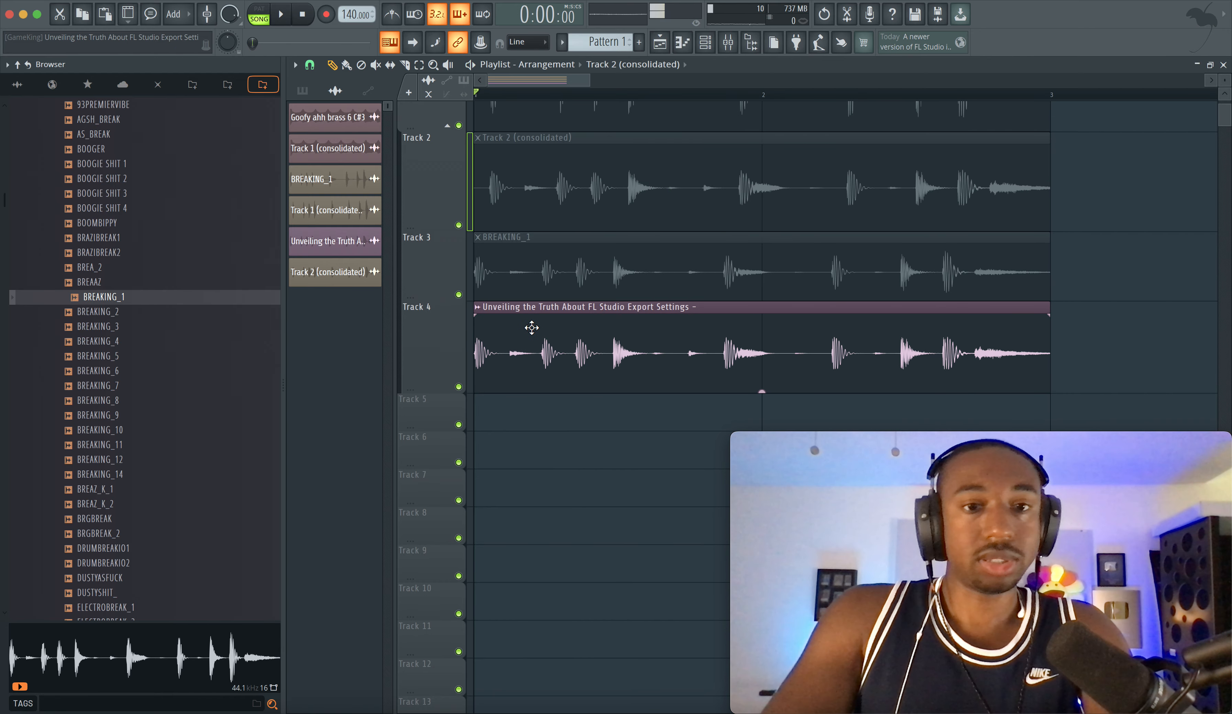
Mute the Edison clip on Track 4, keep the Track 2 clip muted, and unmute the BREAKING_1 clip on Track 3, testing playback
{"action": "left_click", "coordinate": [464, 283]}
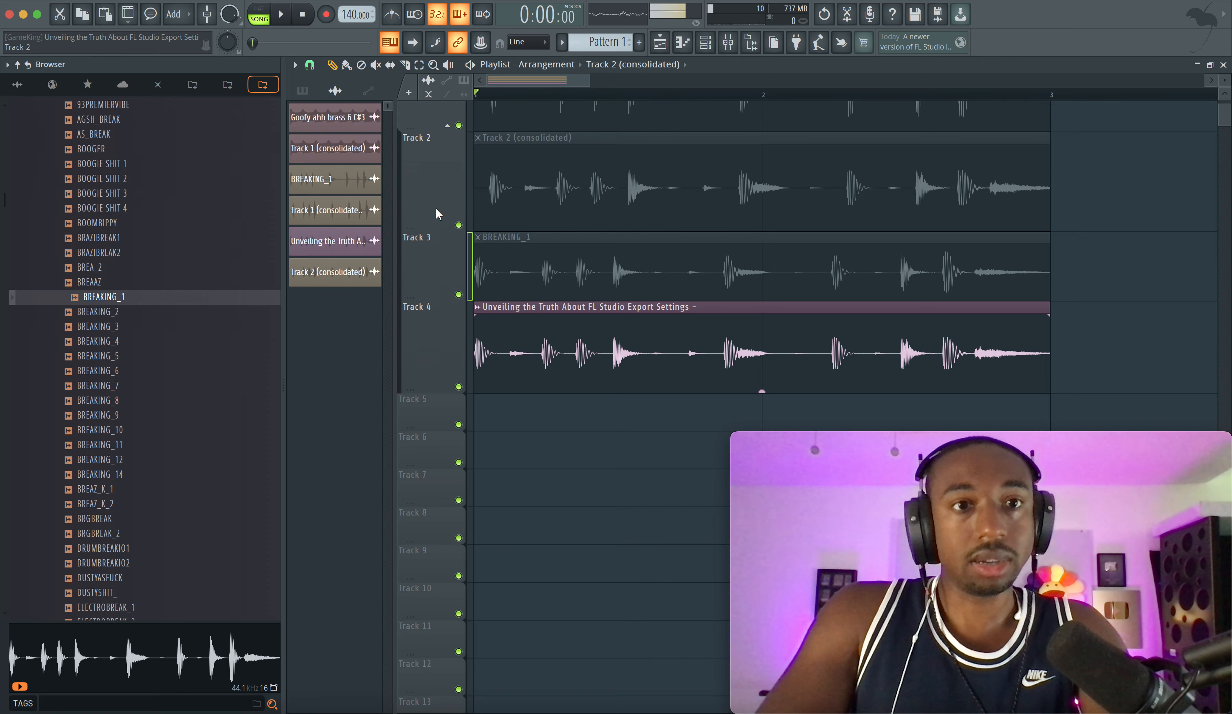
{"action": "left_click", "coordinate": [513, 357]}
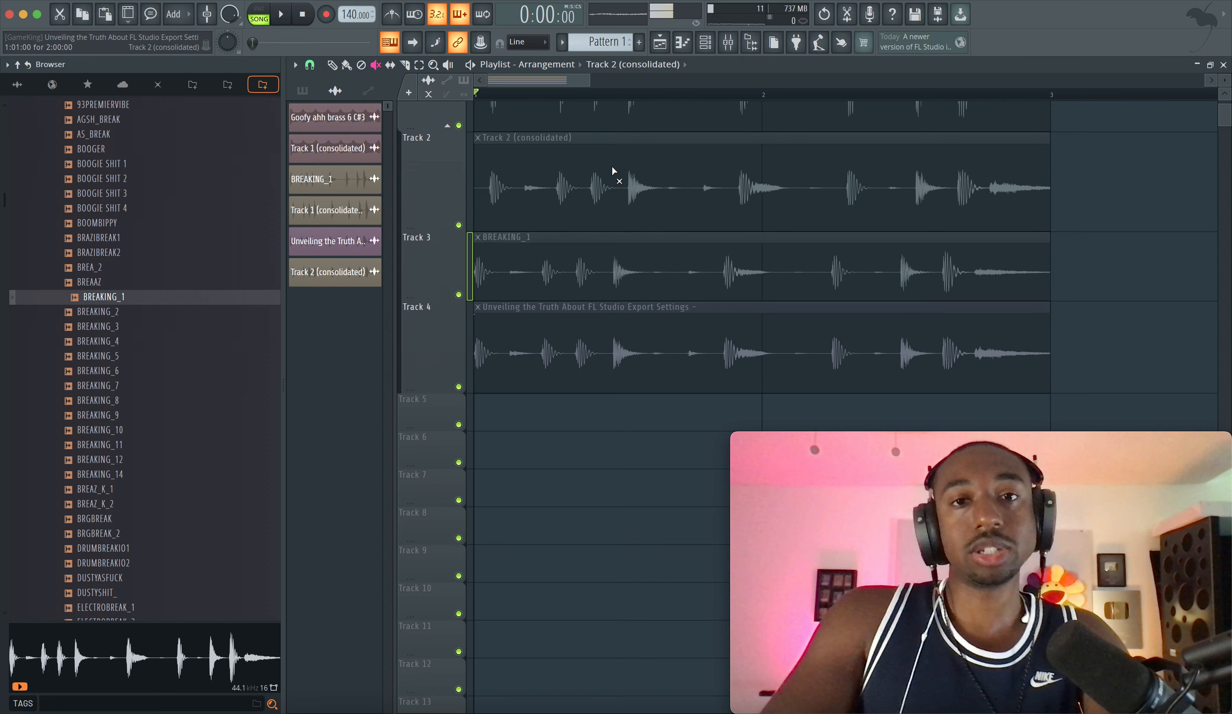
{"action": "left_click", "coordinate": [525, 185]}
{"action": "left_click", "coordinate": [524, 187]}
{"action": "left_click", "coordinate": [526, 278]}
{"action": "key", "text": "space"}
{"action": "key", "text": "space"}
Delete the Edison plugin from the BREAKING_1 mixer track and confirm the deletion
{"action": "left_click", "coordinate": [725, 44]}
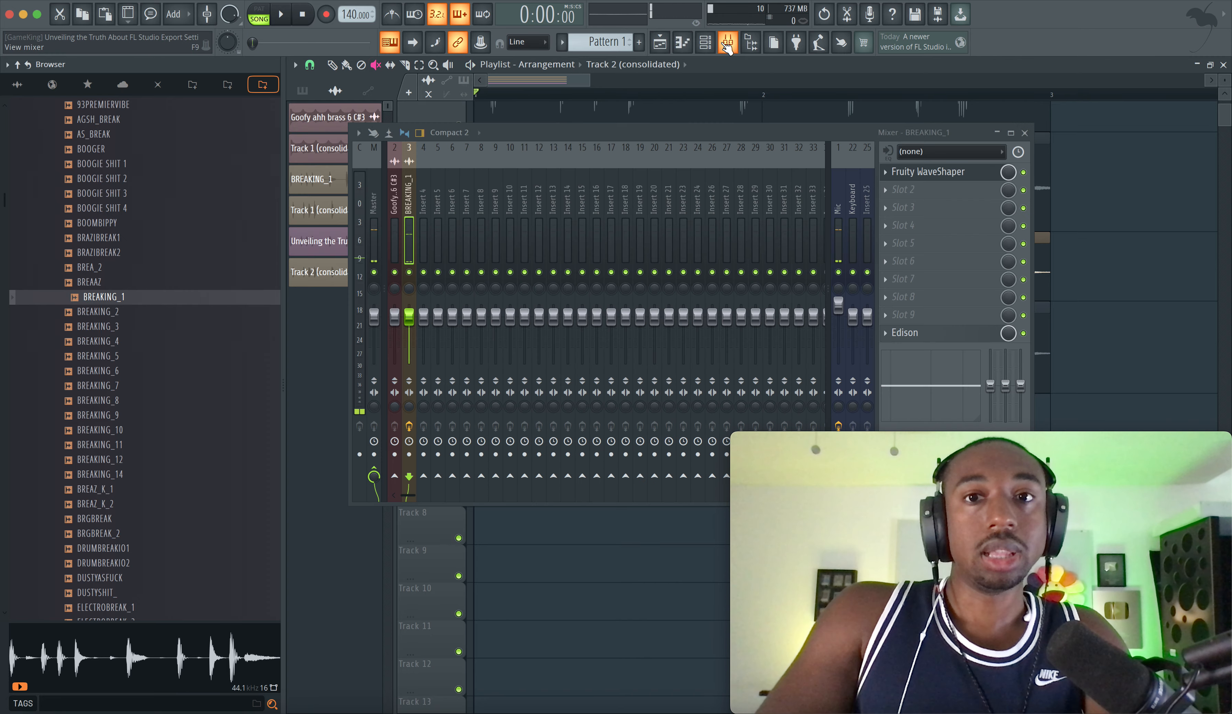
{"action": "right_click", "coordinate": [898, 338]}
{"action": "left_click", "coordinate": [899, 362]}
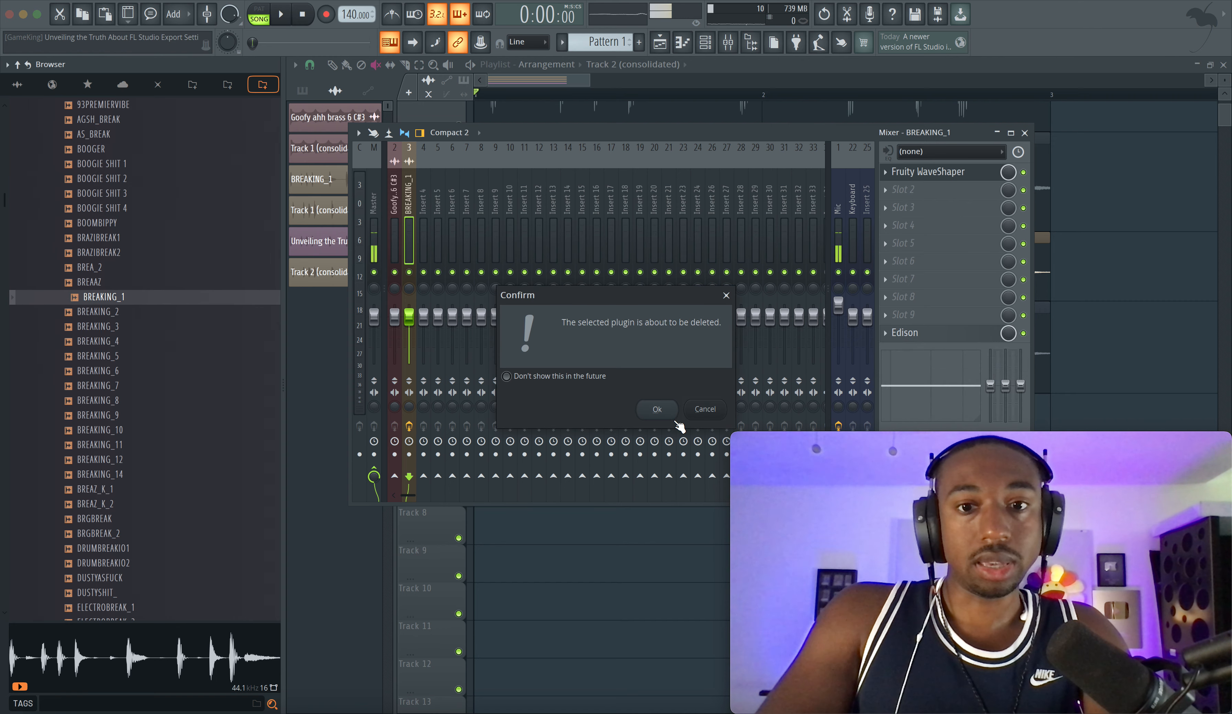
{"action": "left_click", "coordinate": [659, 409]}
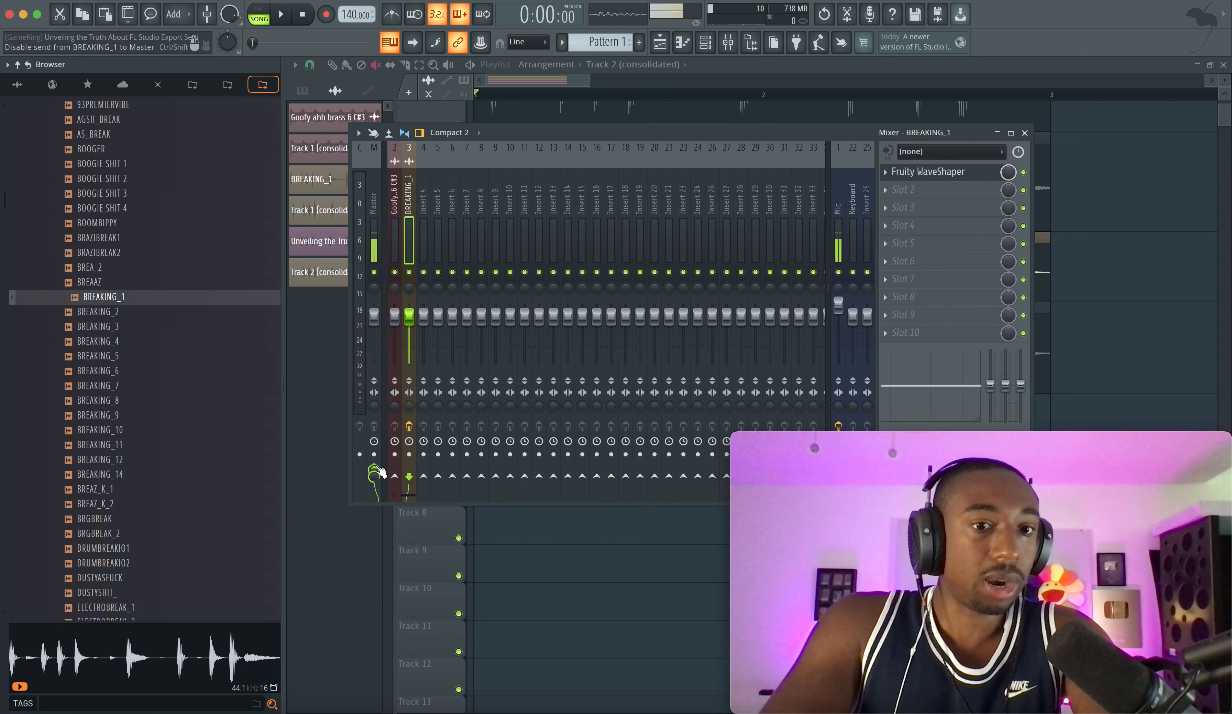
Disable BREAKING_1's send to Master and route it to Insert 4 instead, testing playback after each routing change
{"action": "left_click", "coordinate": [376, 472]}
{"action": "key", "text": "space"}
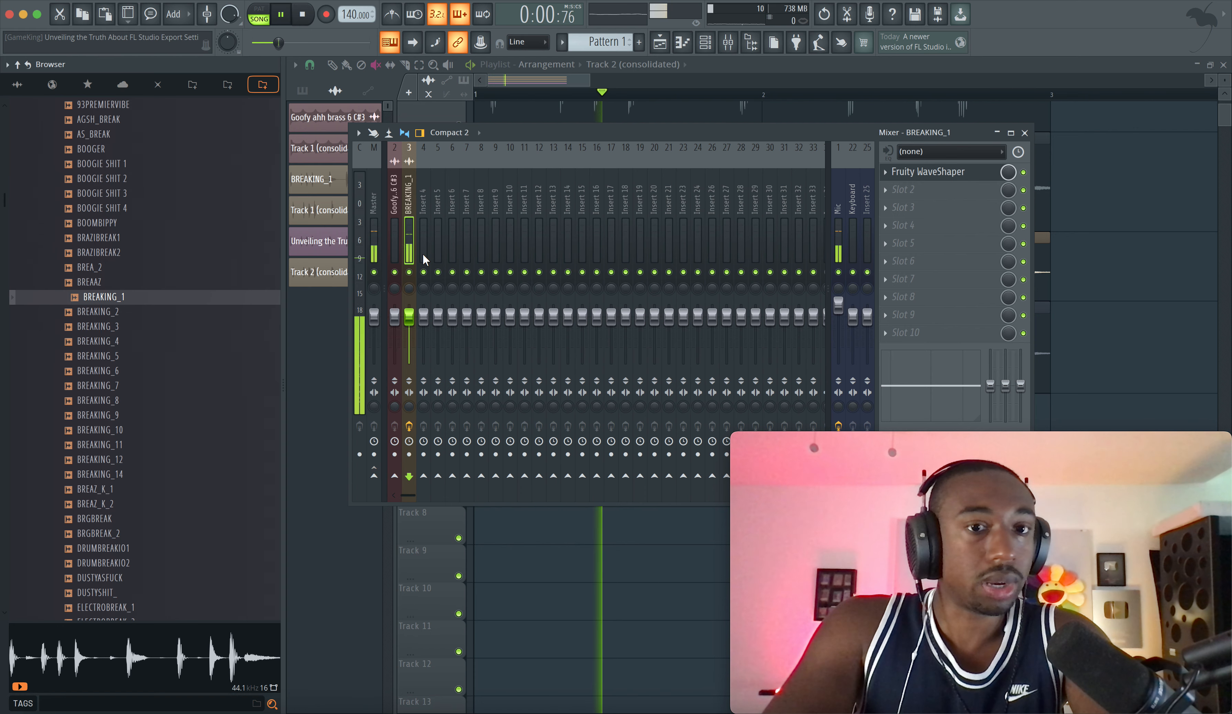
{"action": "key", "text": "space"}
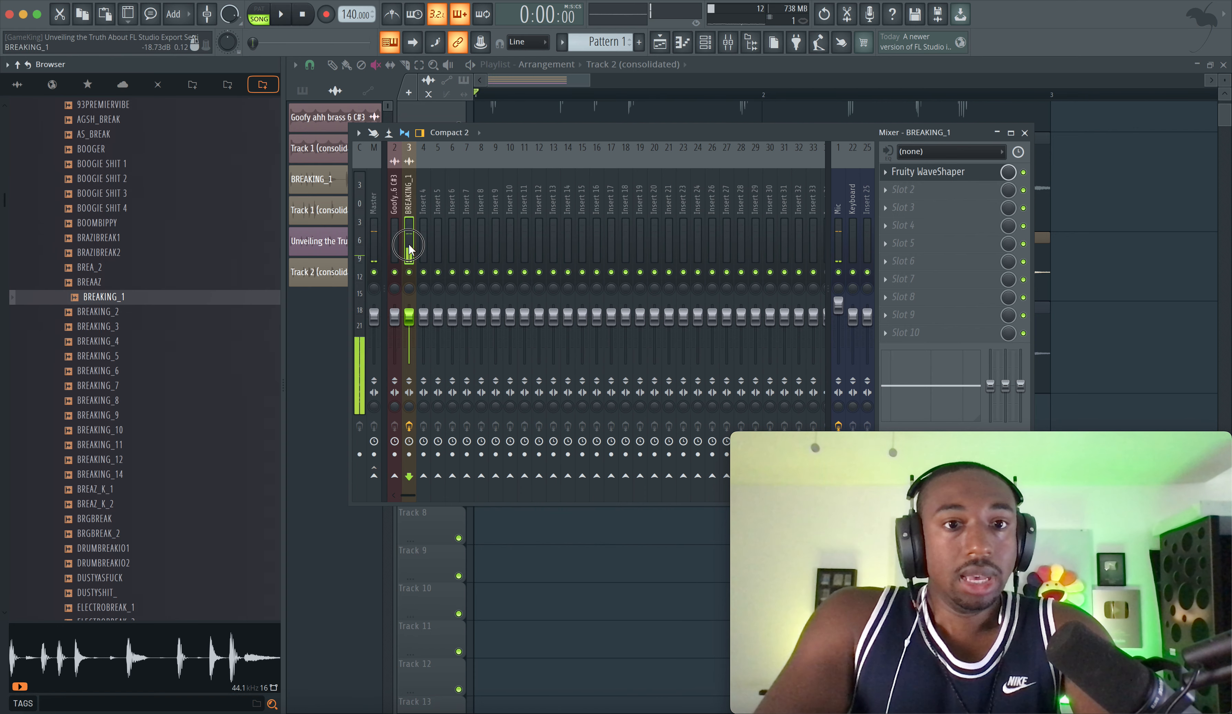
{"action": "left_click", "coordinate": [423, 476]}
{"action": "key", "text": "space"}
{"action": "key", "text": "space"}
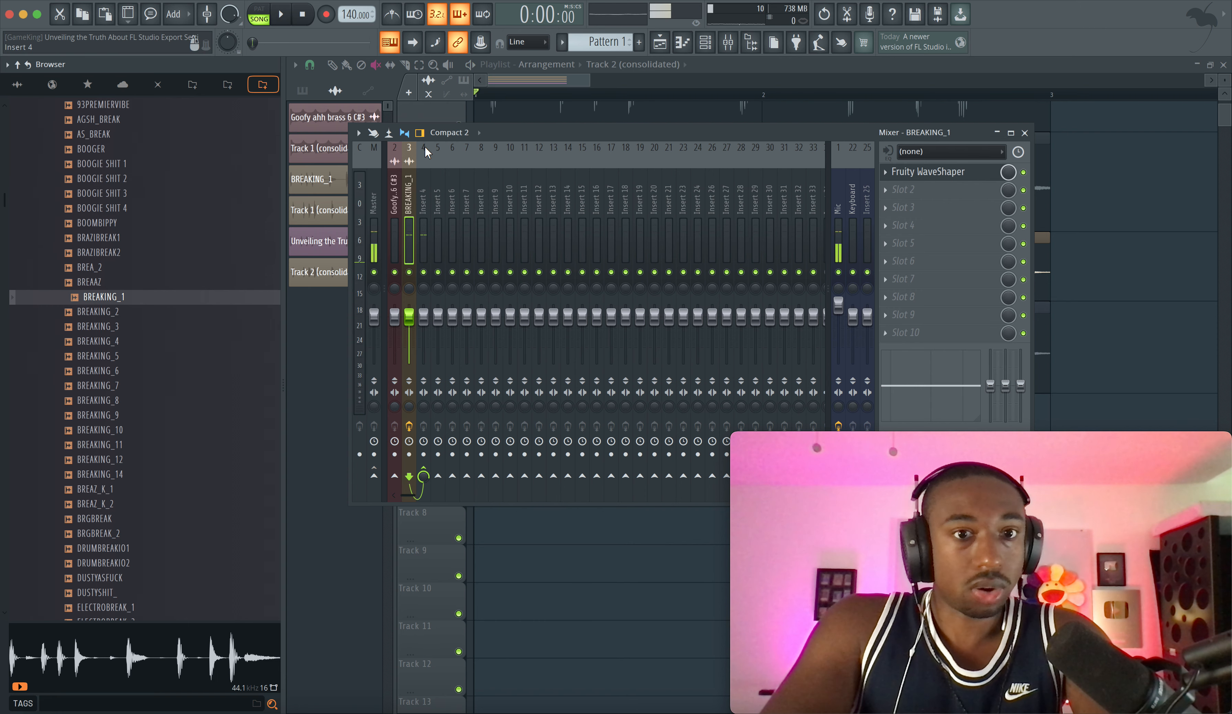
Select Insert 4 and play the loop to check its signal with the Mic track muted, restoring the Mic track when done
{"action": "left_click", "coordinate": [427, 212]}
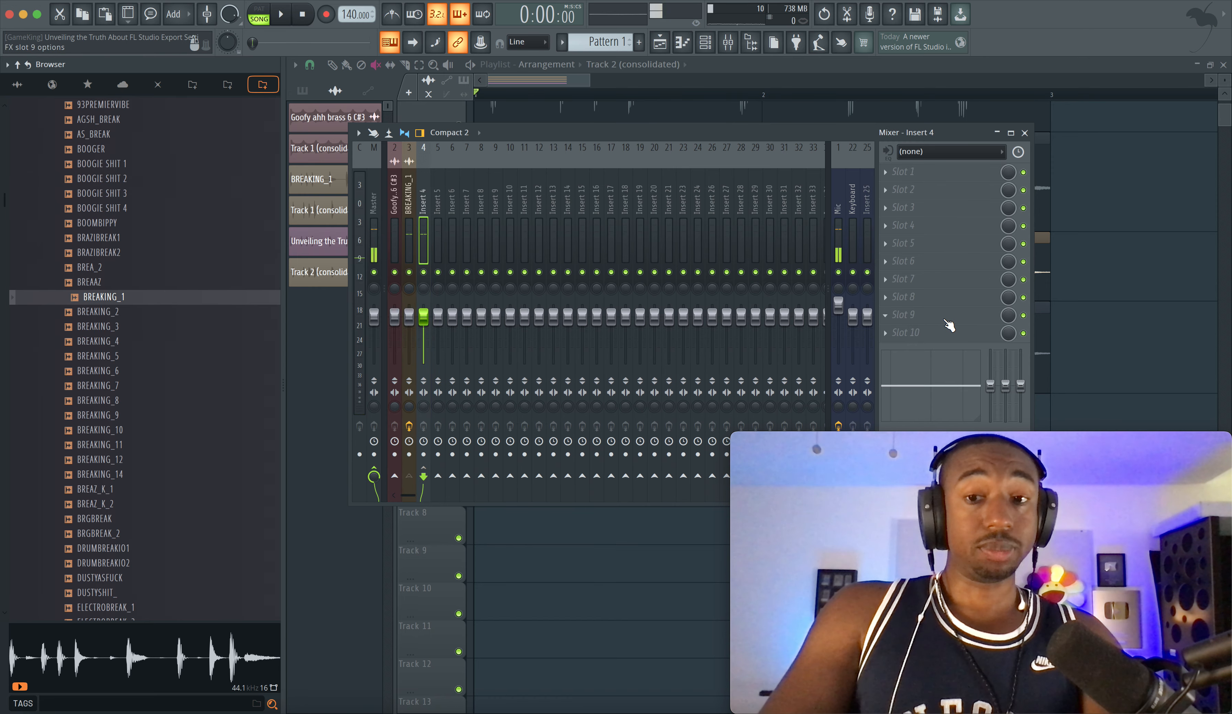
{"action": "key", "text": "space"}
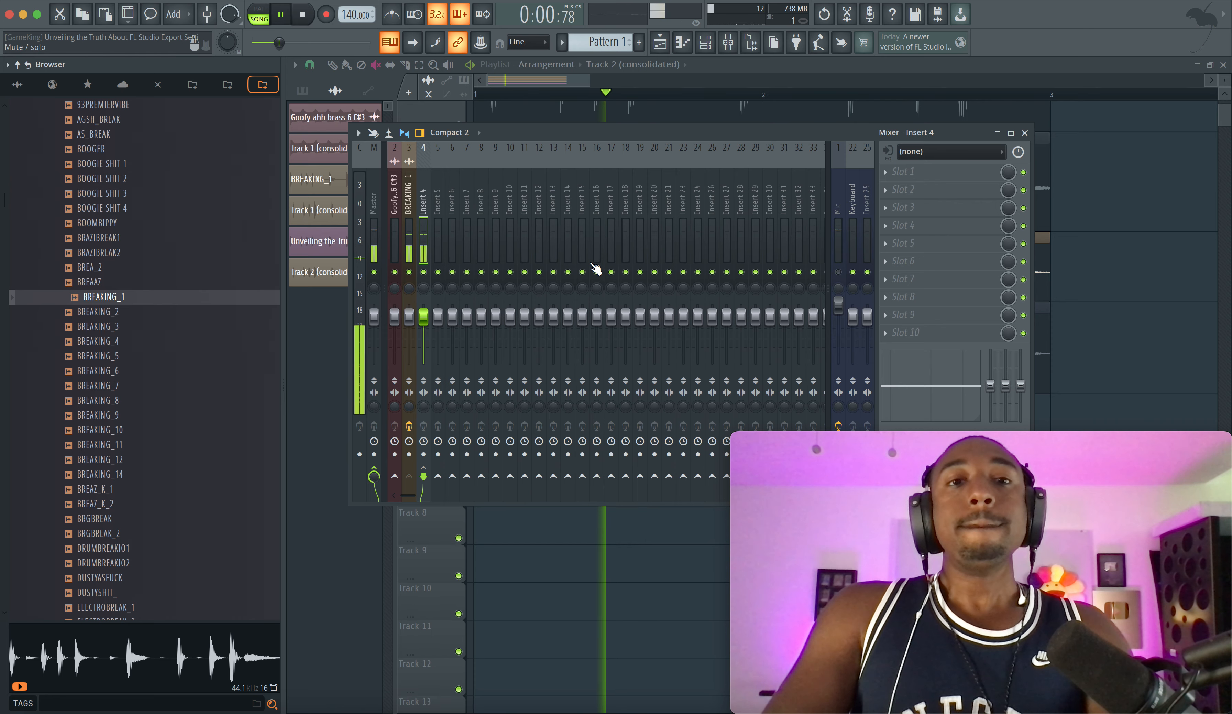
{"action": "key", "text": "space"}
{"action": "left_click", "coordinate": [839, 272]}
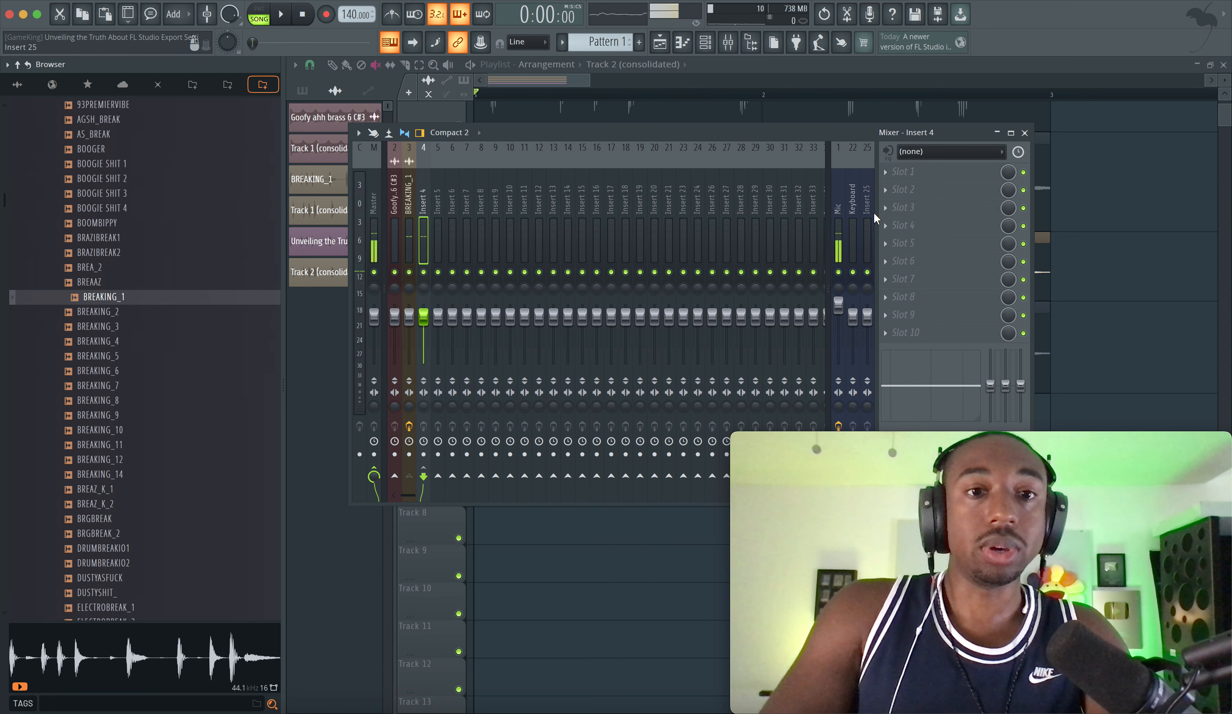
Load Edison into slot 10 of Insert 4, set its recording mode to On Play, and arm it
{"action": "left_click", "coordinate": [894, 333]}
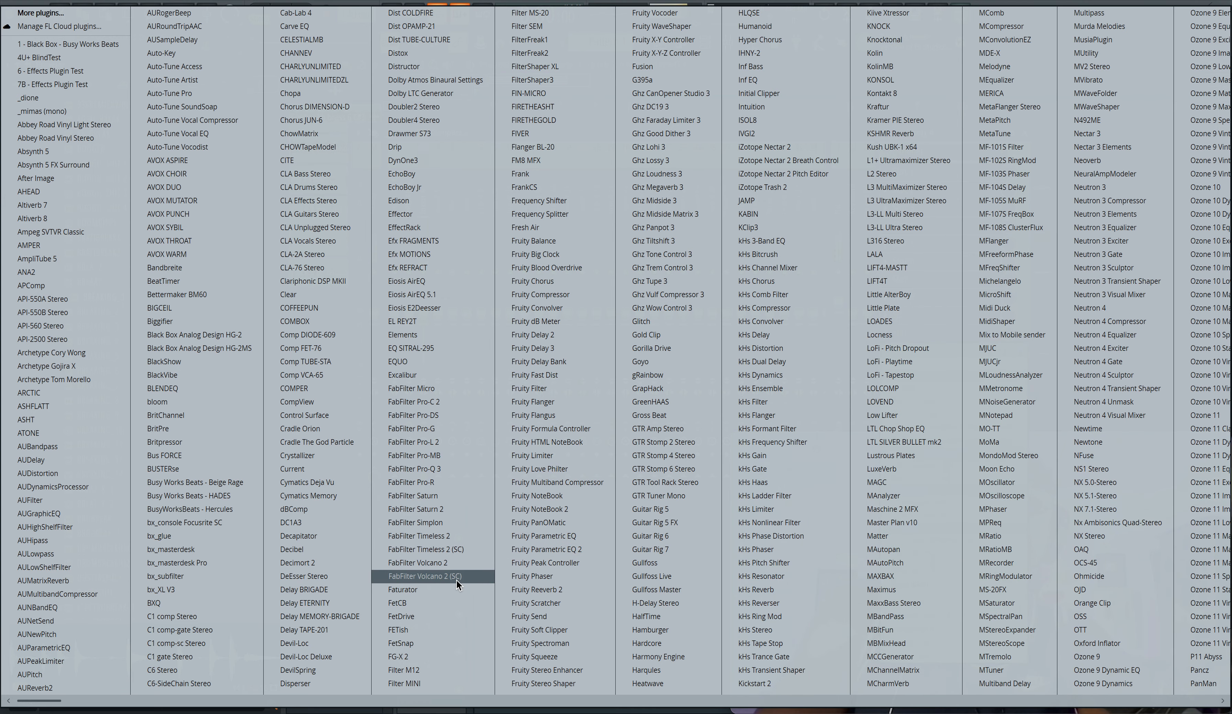
{"action": "left_click", "coordinate": [422, 201]}
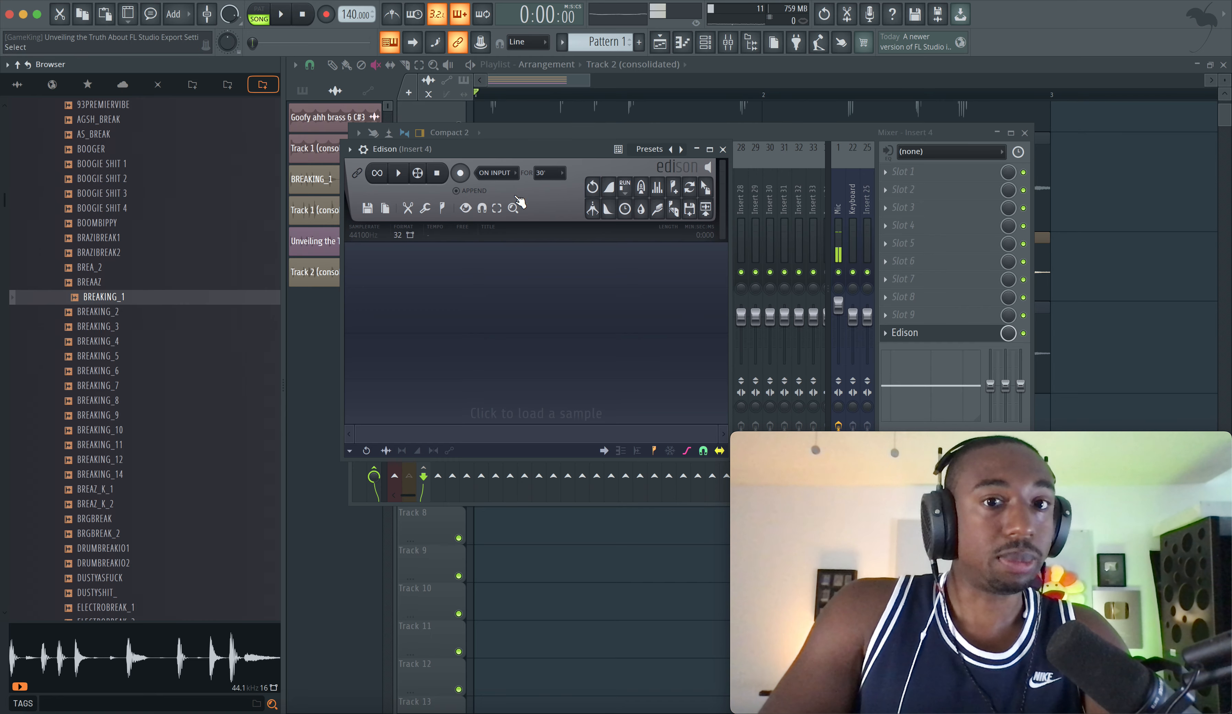
{"action": "left_click", "coordinate": [496, 172]}
{"action": "left_click", "coordinate": [495, 226]}
{"action": "left_click", "coordinate": [459, 172]}
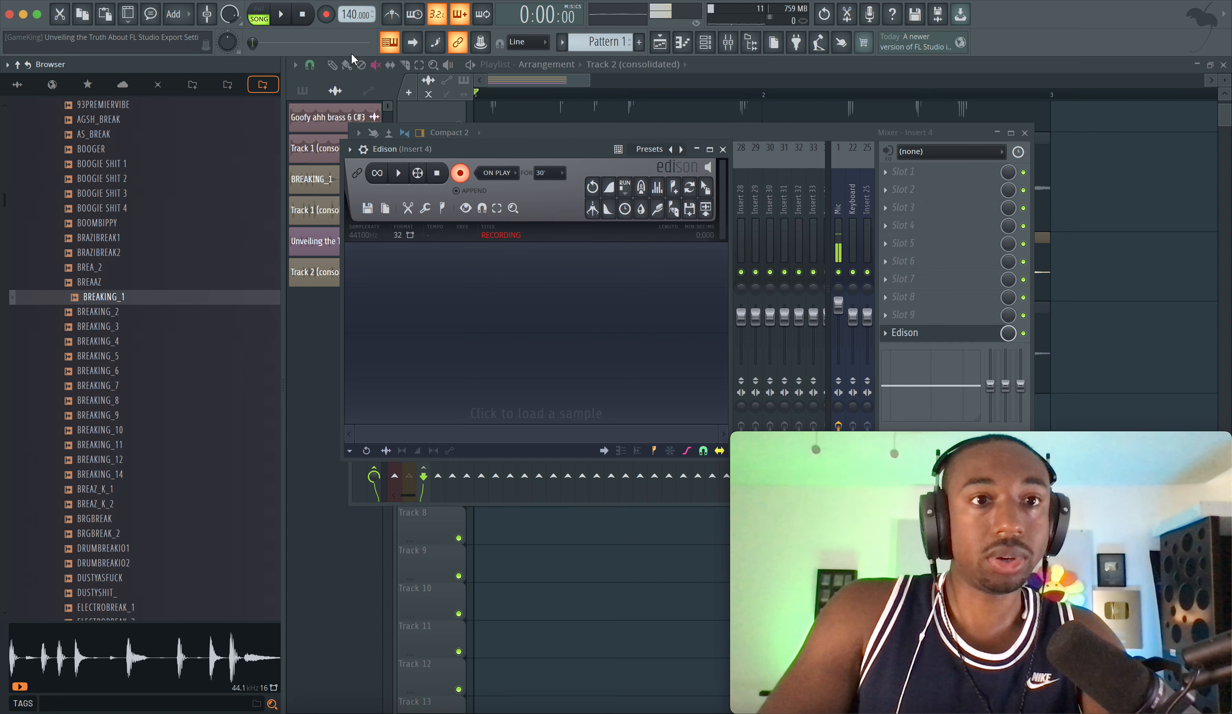
Record two passes of the song loop into Edison, stop playback, and leave Edison disarmed
{"action": "left_click", "coordinate": [281, 14]}
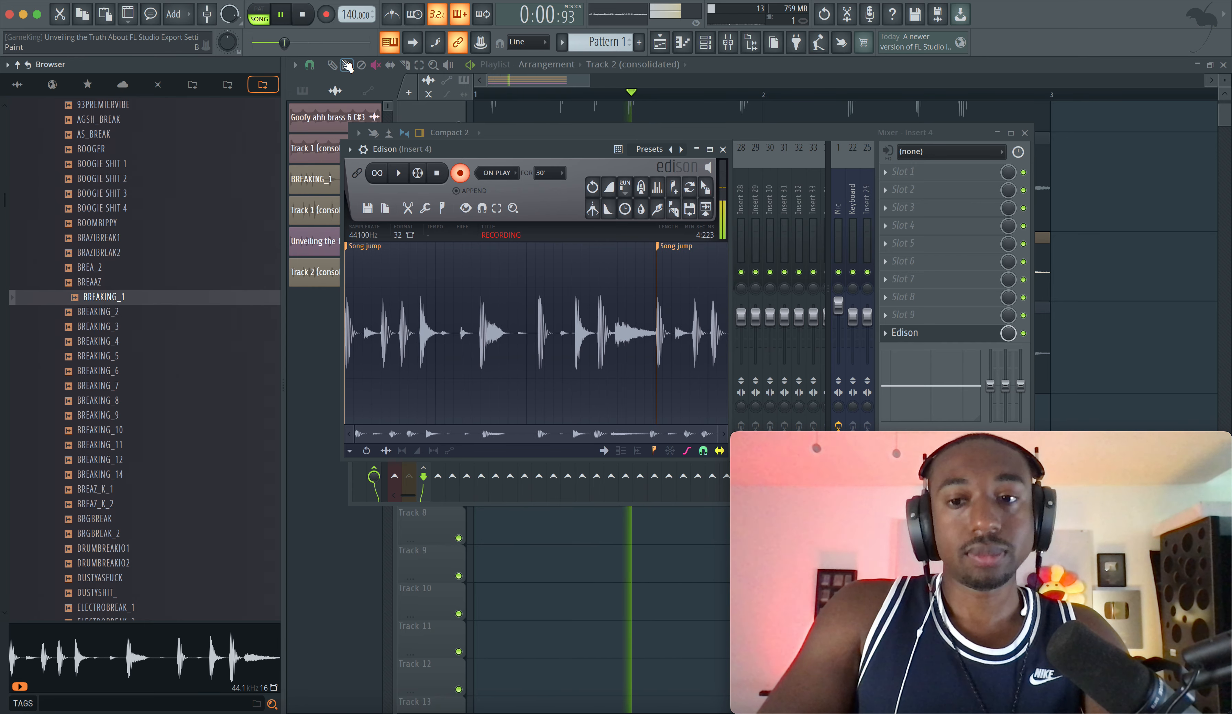
{"action": "left_click", "coordinate": [303, 15]}
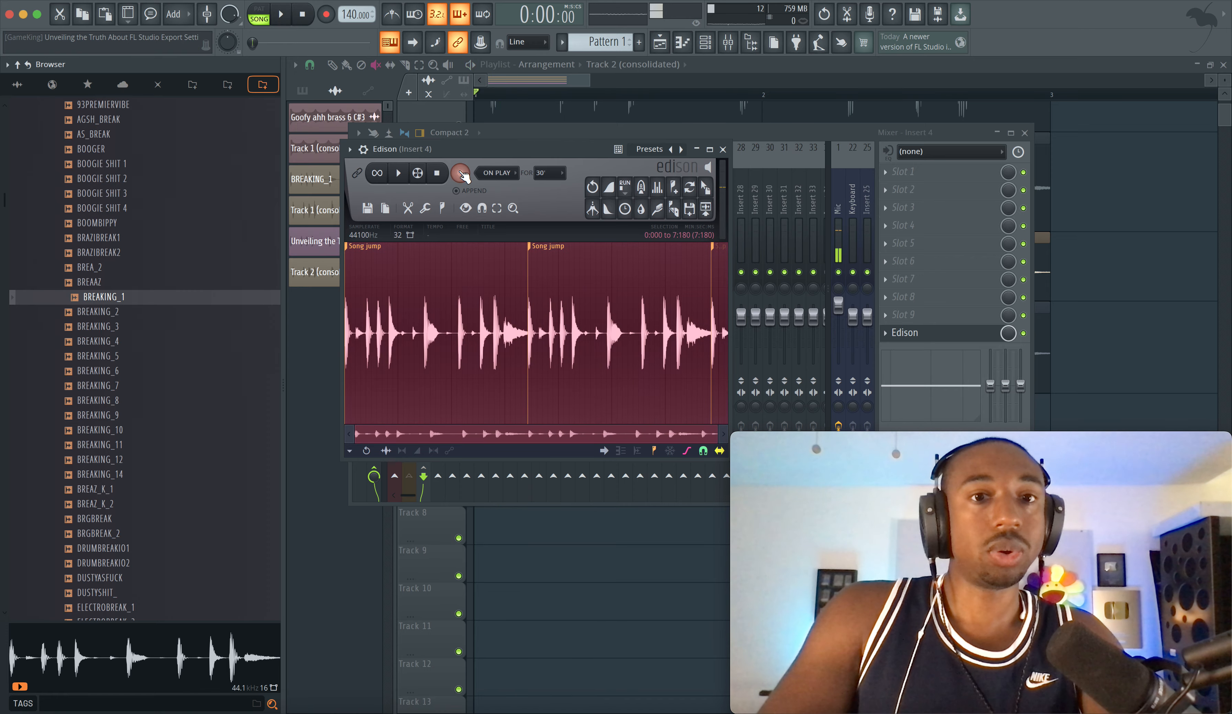
{"action": "left_click", "coordinate": [460, 172]}
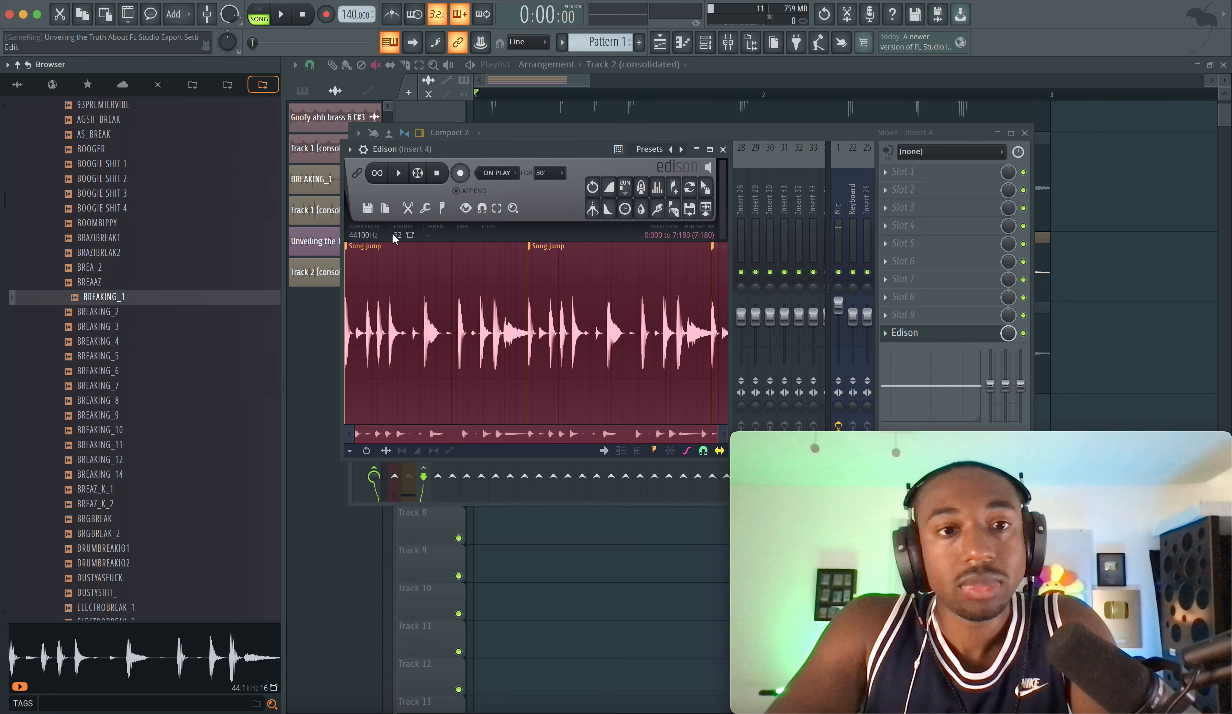
Select the first Song jump region in Edison and send it to the playlist as an audio clip
{"action": "left_click", "coordinate": [388, 250]}
{"action": "double_click", "coordinate": [377, 252]}
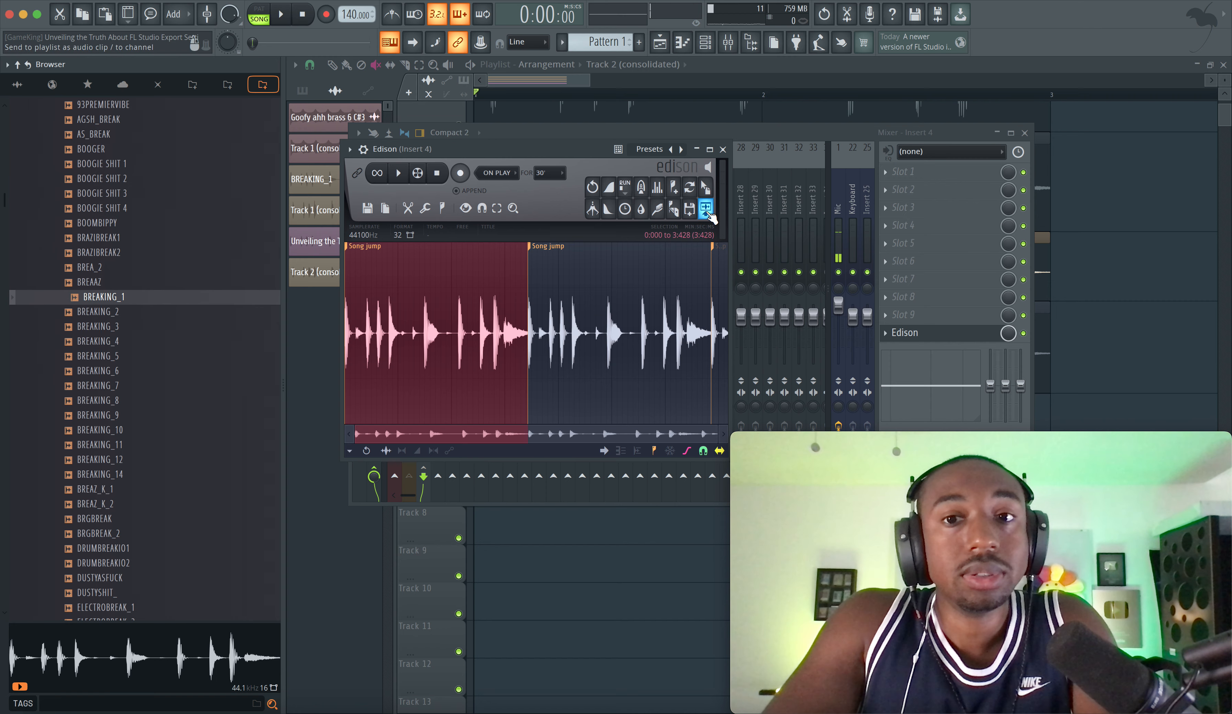
{"action": "left_click", "coordinate": [707, 211]}
{"action": "left_click", "coordinate": [1088, 258]}
{"action": "scroll", "coordinate": [589, 373], "scroll_direction": "down", "scroll_amount": 2}
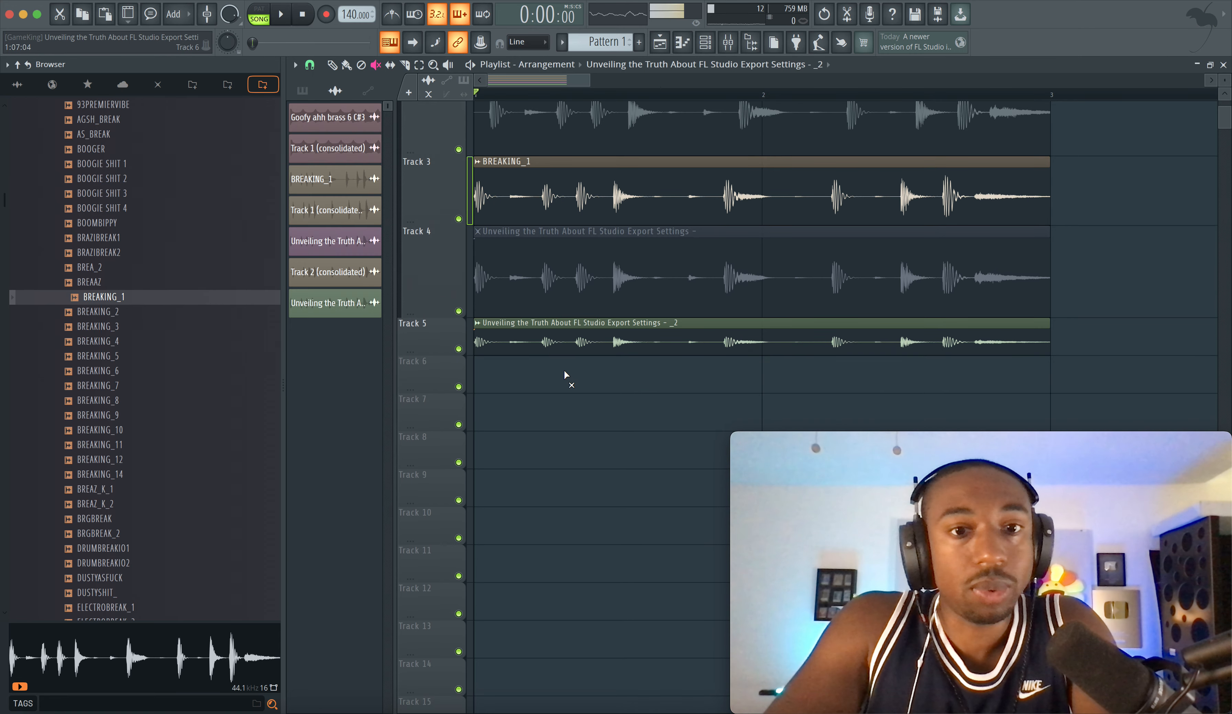
Make Track 5 taller, mute the BREAKING_1 clip, and play the new Edison recording to compare its timing
{"action": "left_click_drag", "start_coordinate": [430, 353], "coordinate": [430, 389]}
{"action": "left_click", "coordinate": [480, 196]}
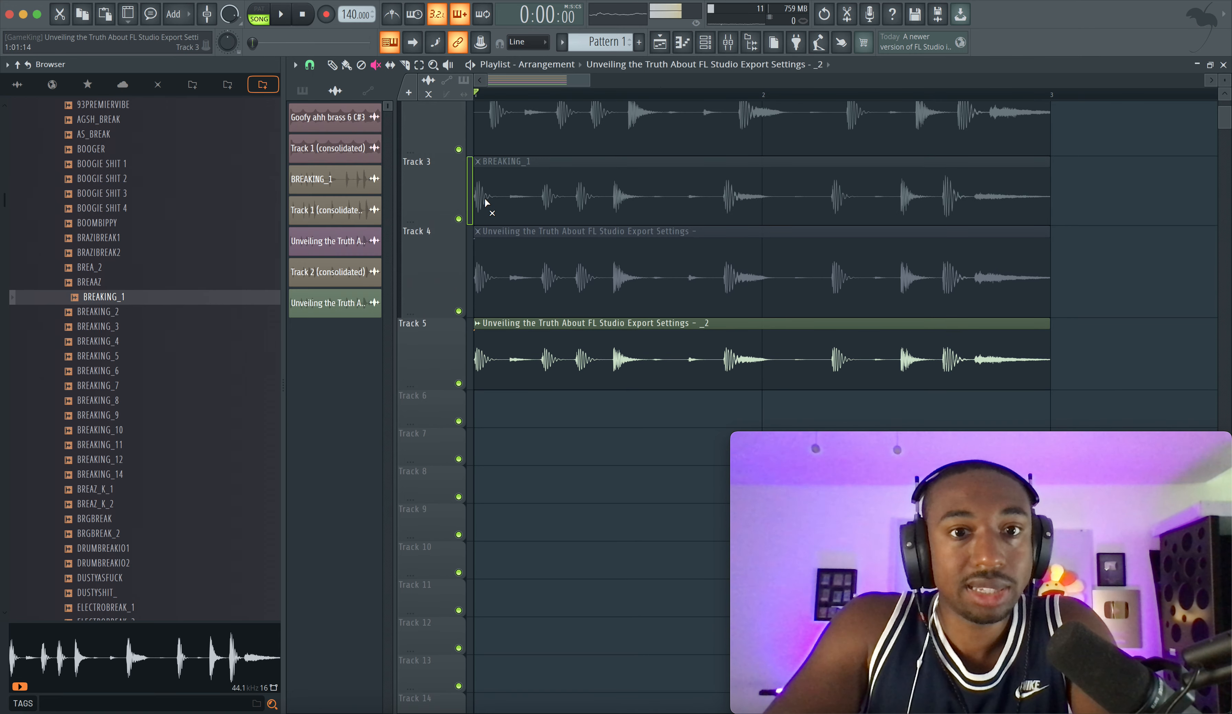
{"action": "key", "text": "space"}
{"action": "scroll", "coordinate": [493, 338], "scroll_direction": "up", "scroll_amount": 2, "text": "ctrl"}
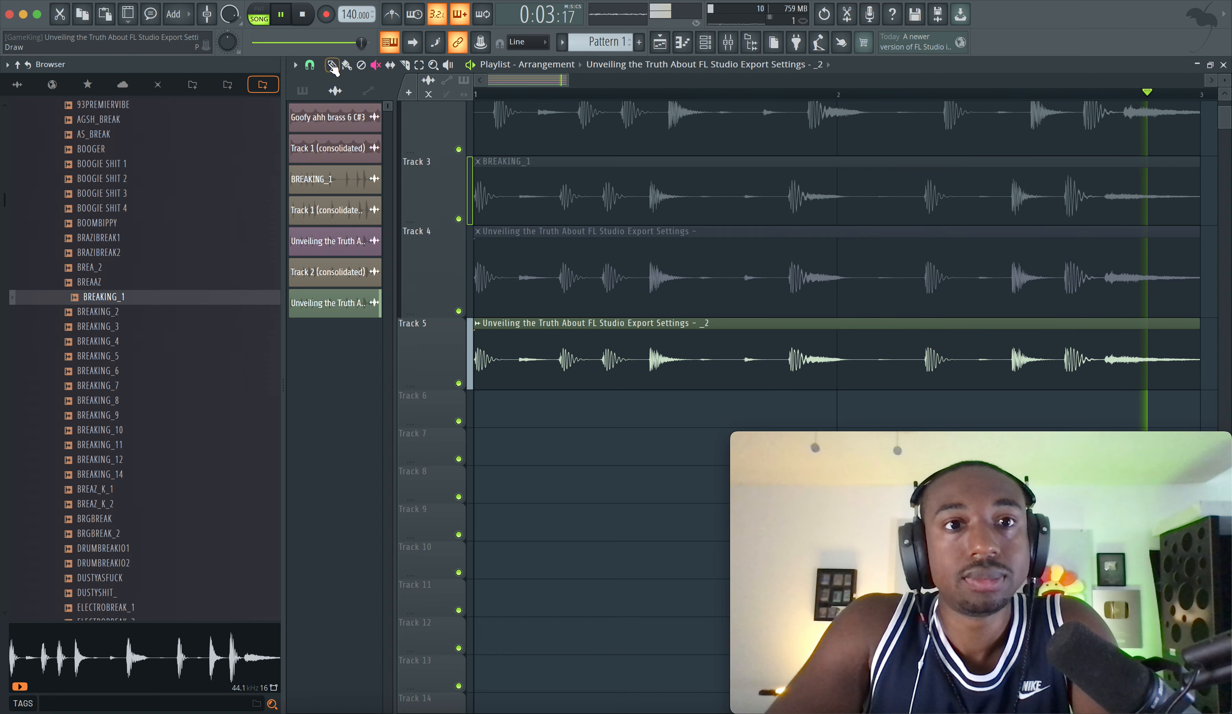
{"action": "key", "text": "space"}
Open the Track 5 clip's channel settings, view the sample's Save as dialog, and cancel it
{"action": "left_click", "coordinate": [478, 324]}
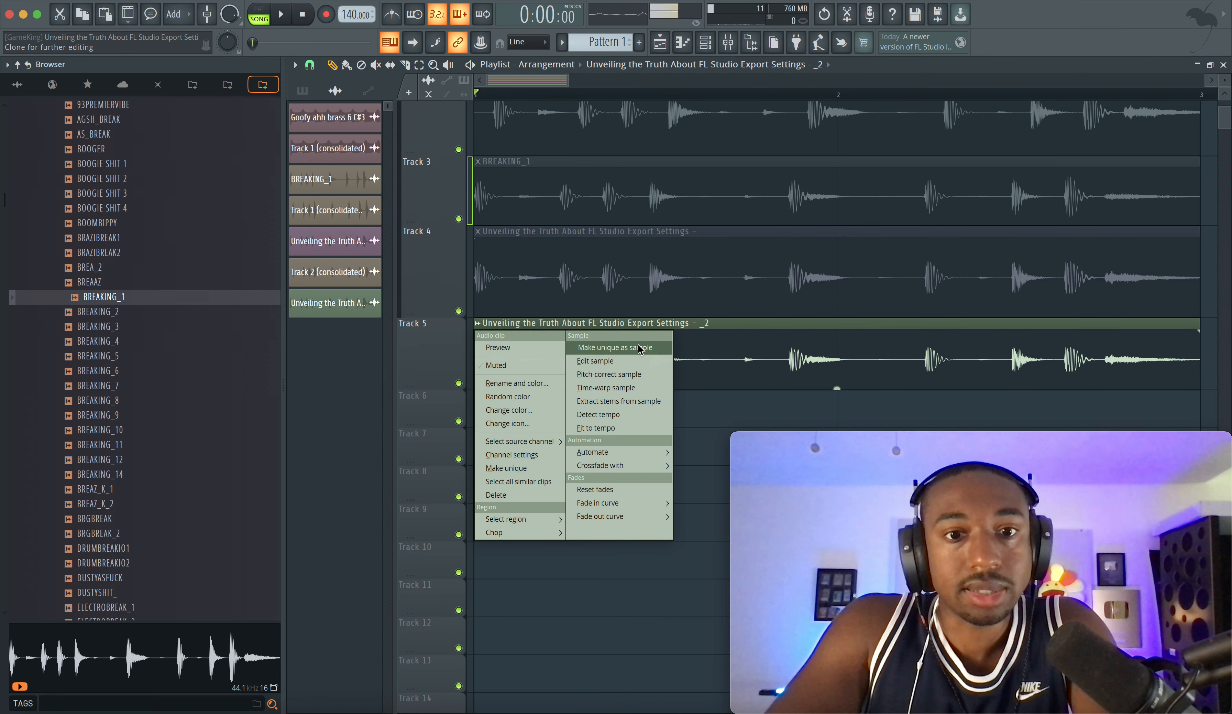
{"action": "left_click", "coordinate": [656, 347]}
{"action": "left_click", "coordinate": [414, 455]}
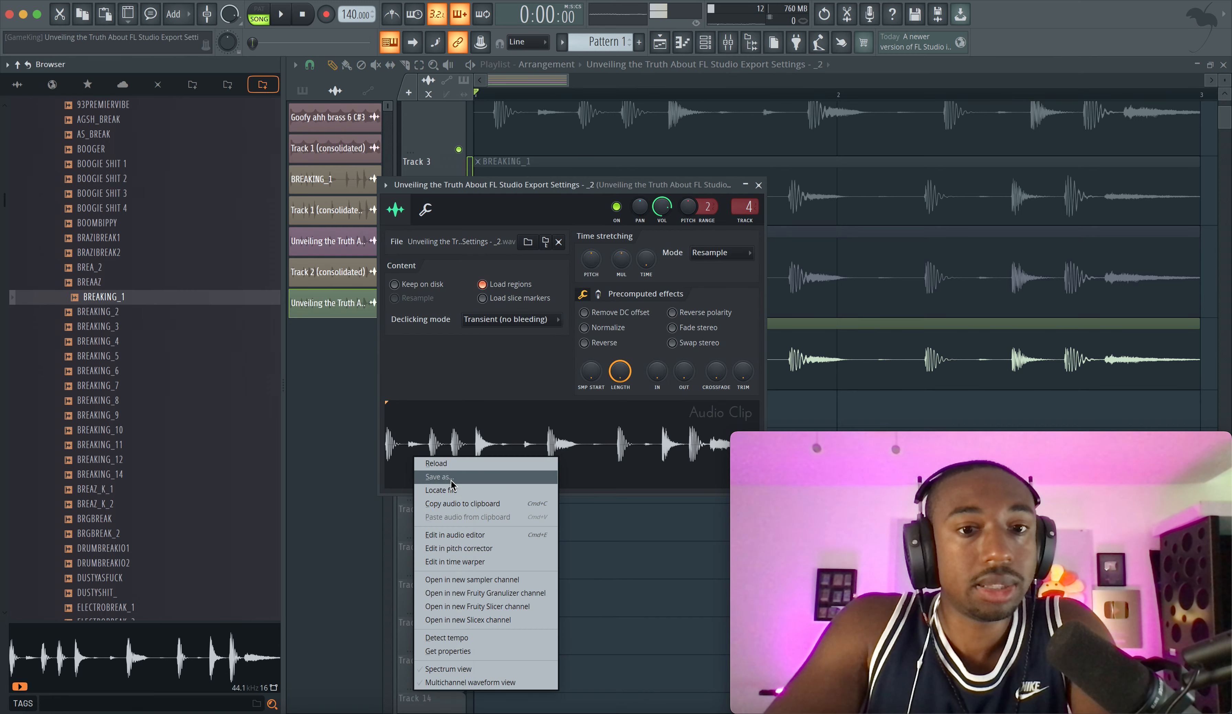
{"action": "left_click", "coordinate": [457, 479]}
{"action": "left_click", "coordinate": [861, 396]}
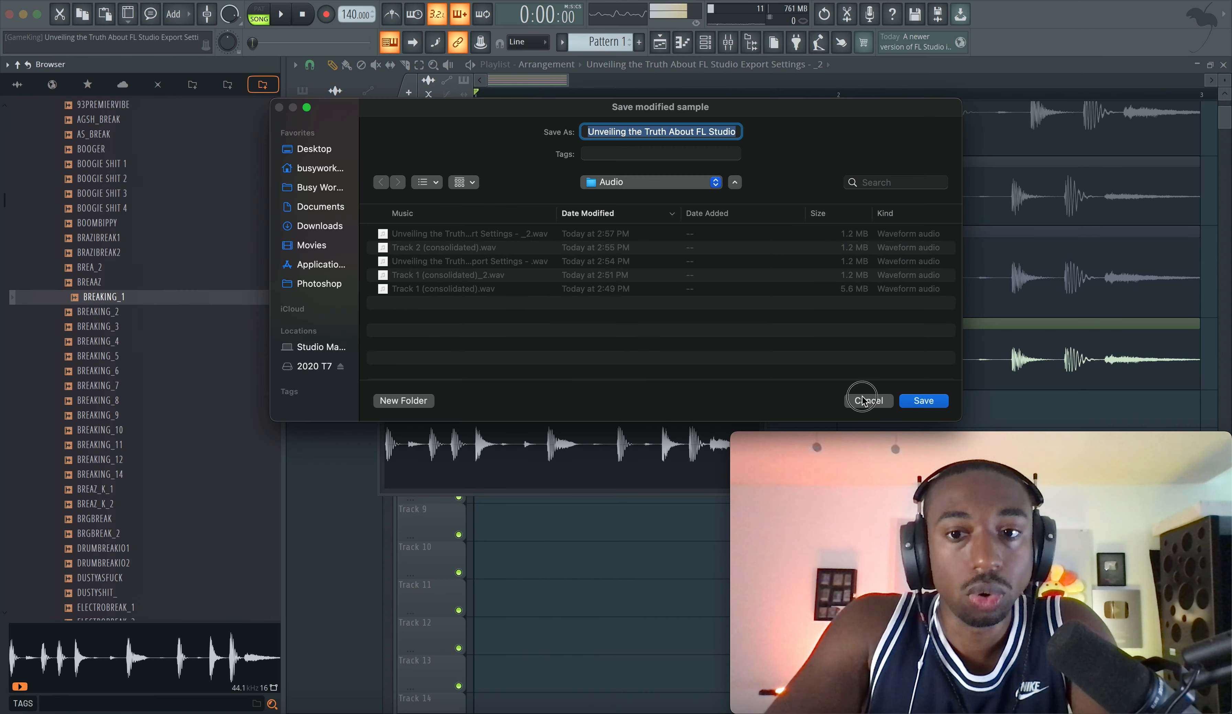
Open the Track 5 clip's sample in the audio editor, view its file saving options, and close the editor and channel settings
{"action": "left_click", "coordinate": [558, 425]}
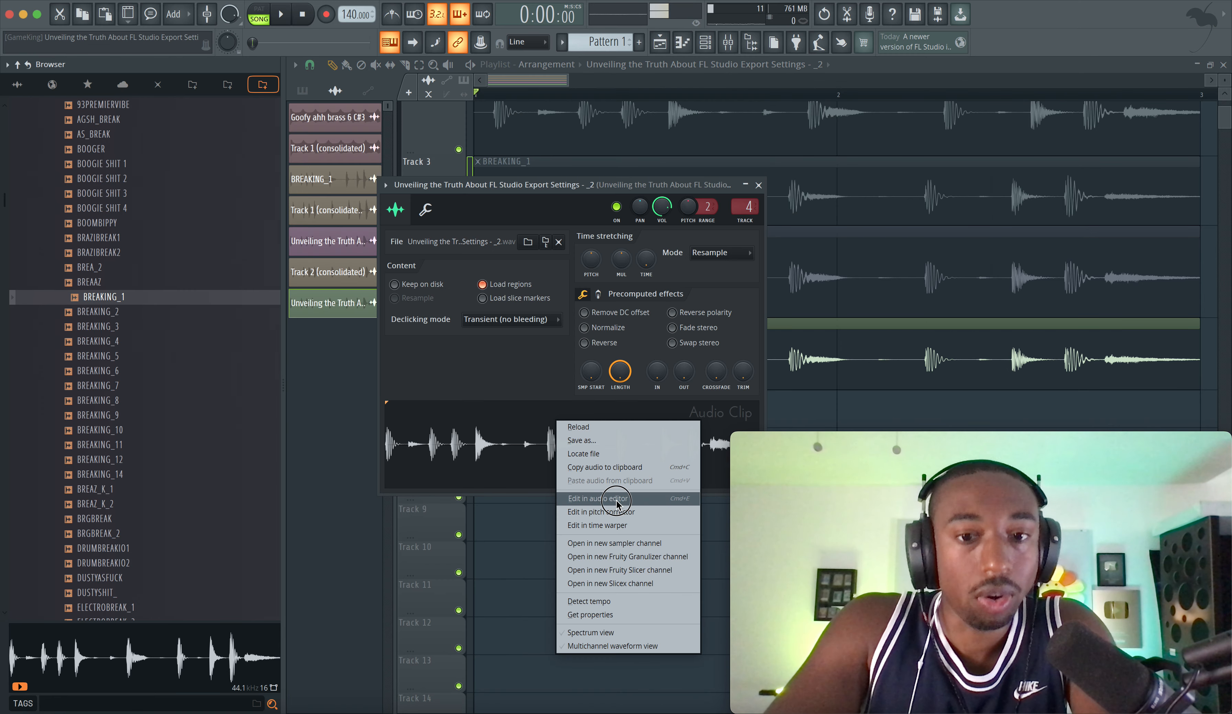
{"action": "left_click", "coordinate": [603, 506]}
{"action": "left_click", "coordinate": [368, 208]}
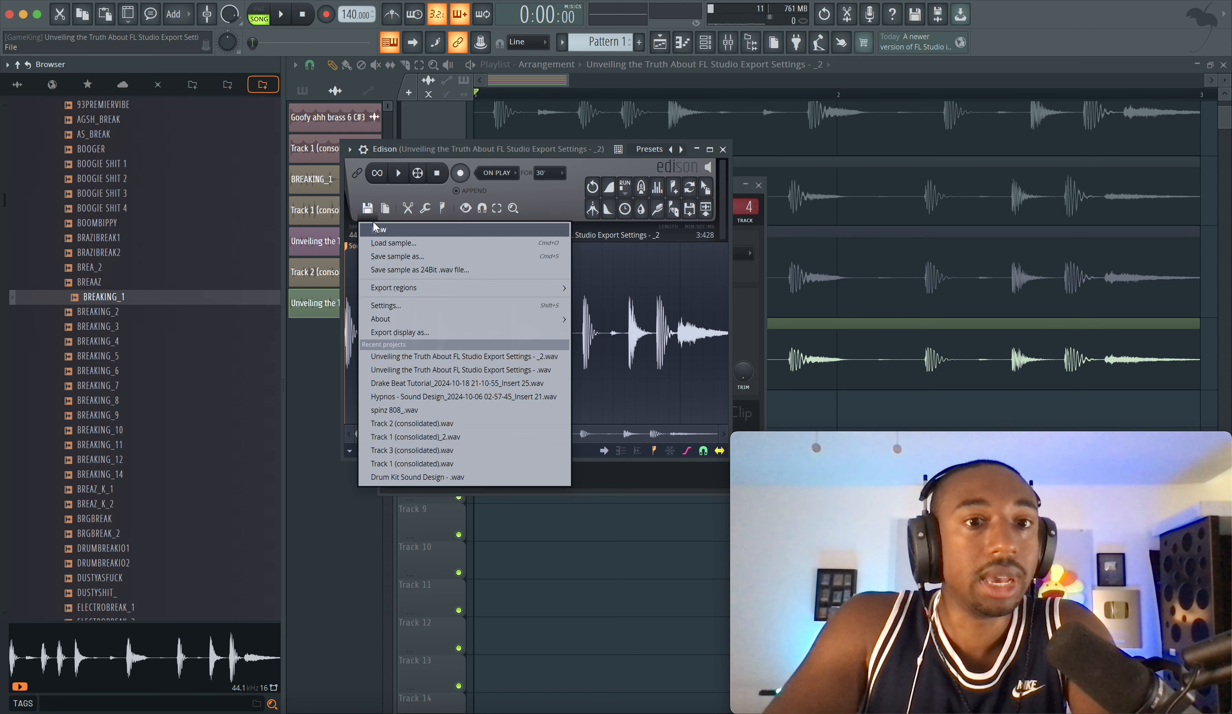
{"action": "left_click", "coordinate": [596, 165]}
{"action": "left_click", "coordinate": [723, 149]}
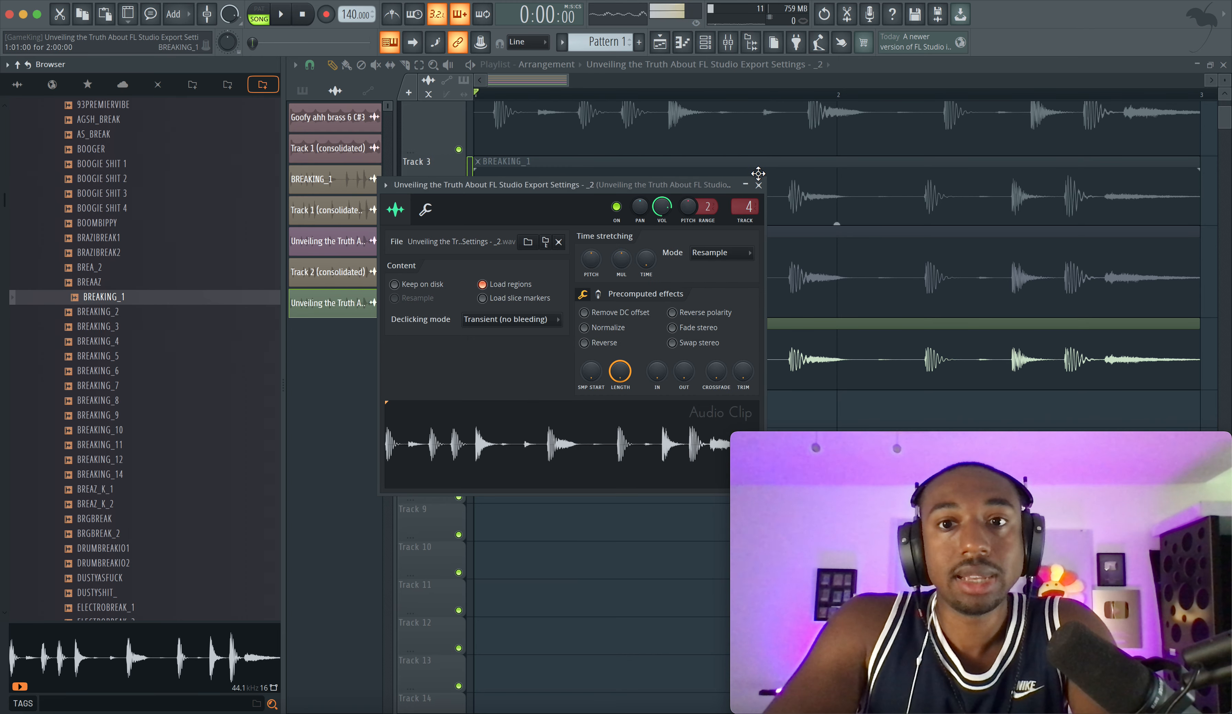
{"action": "left_click", "coordinate": [759, 185]}
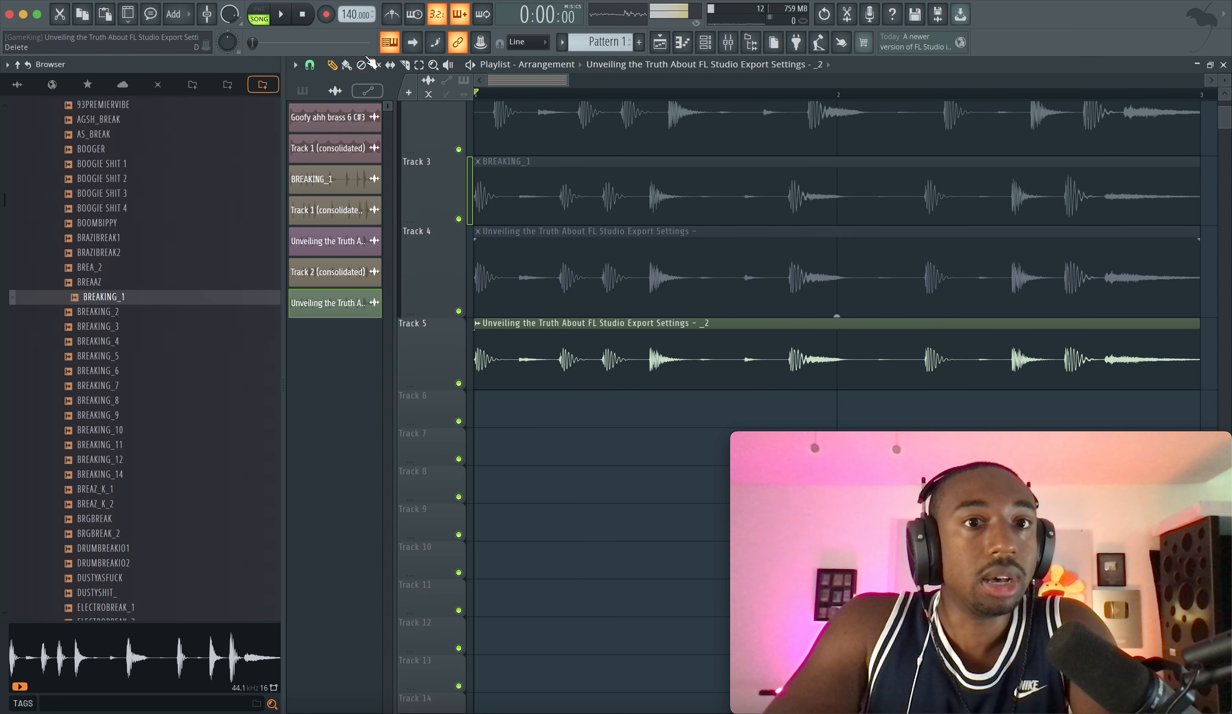
Mute the Edison-recorded clip on Track 5 and bring Track 1 into view
{"action": "left_click", "coordinate": [560, 382]}
{"action": "scroll", "coordinate": [556, 147], "scroll_direction": "up", "scroll_amount": 4}
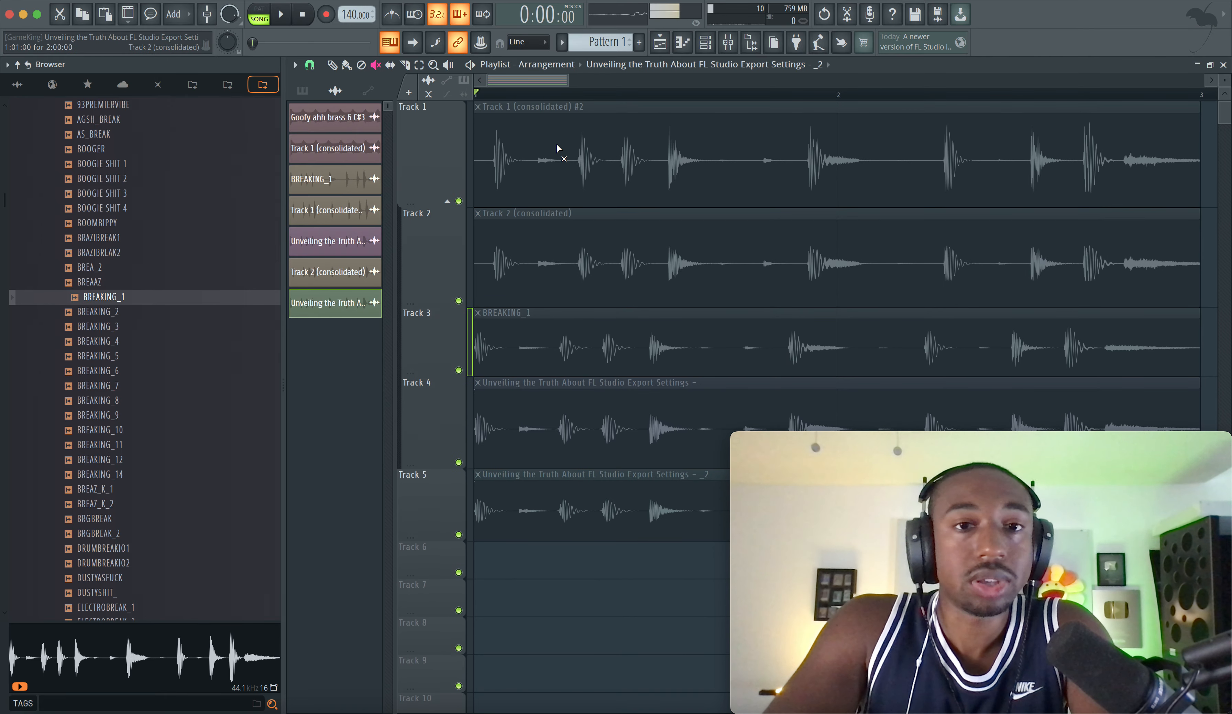